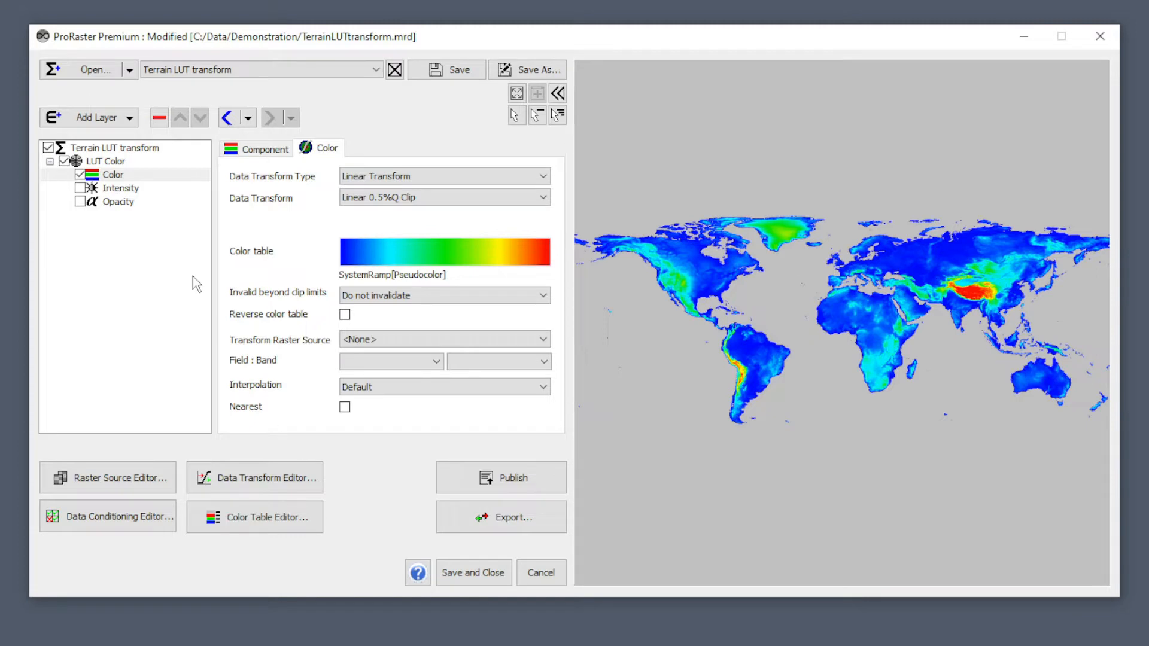
# Step: Switch the LUT Color layer's Intensity component on and back off to compare the map rendering
pyautogui.click(80, 188)
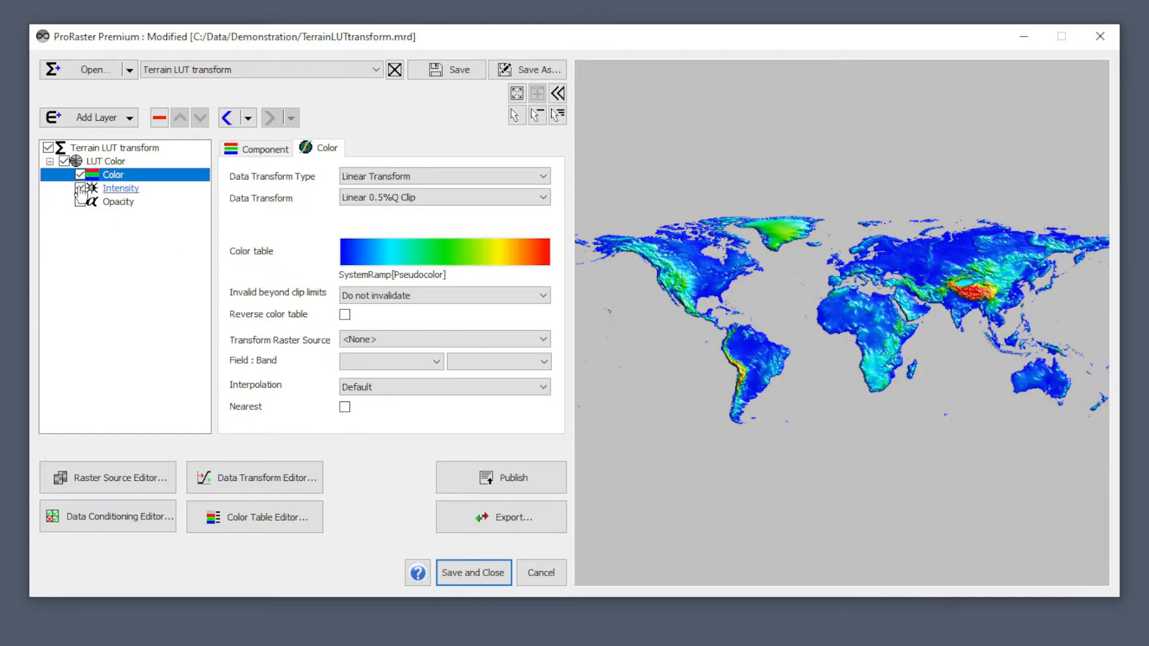
pyautogui.click(80, 189)
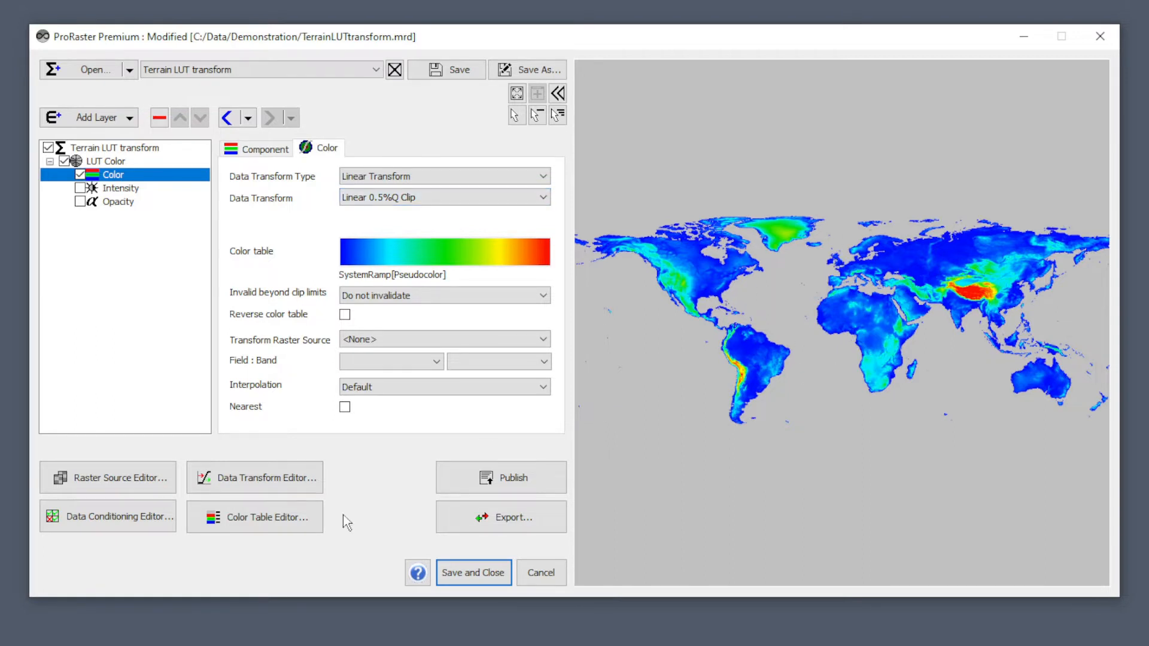
# Step: Create a new data transform in the Data Transform Editor and name it Linear Clip
pyautogui.click(263, 484)
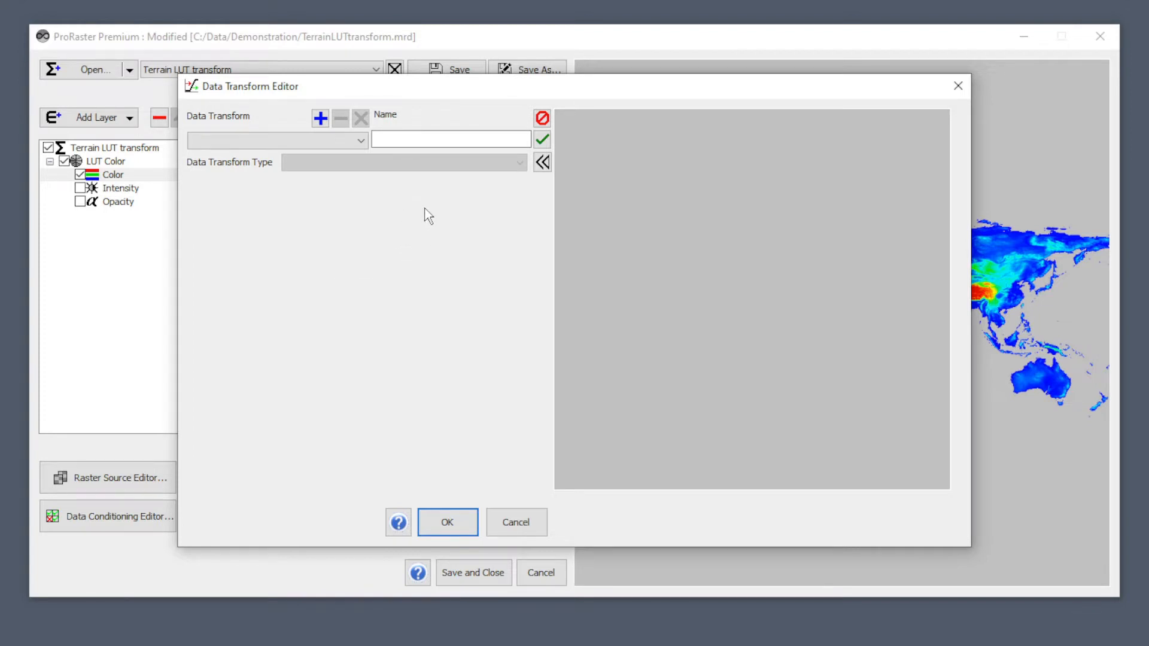
pyautogui.click(321, 119)
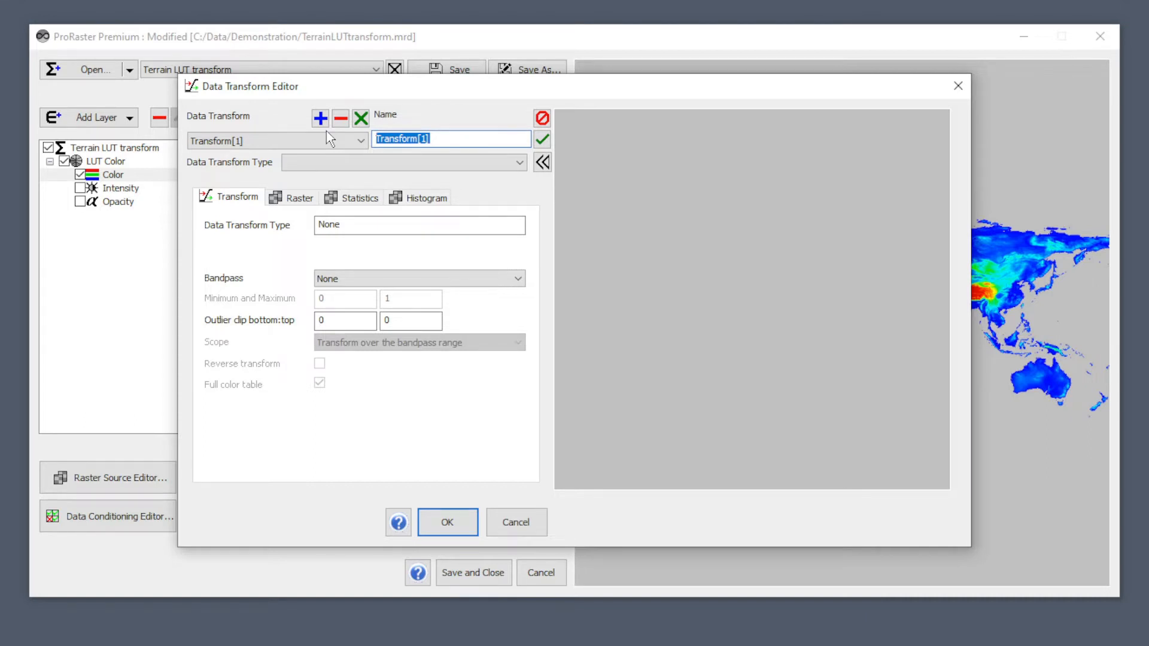
pyautogui.write('Linear Clip[')
pyautogui.press('BackSpace')
pyautogui.press('Return')
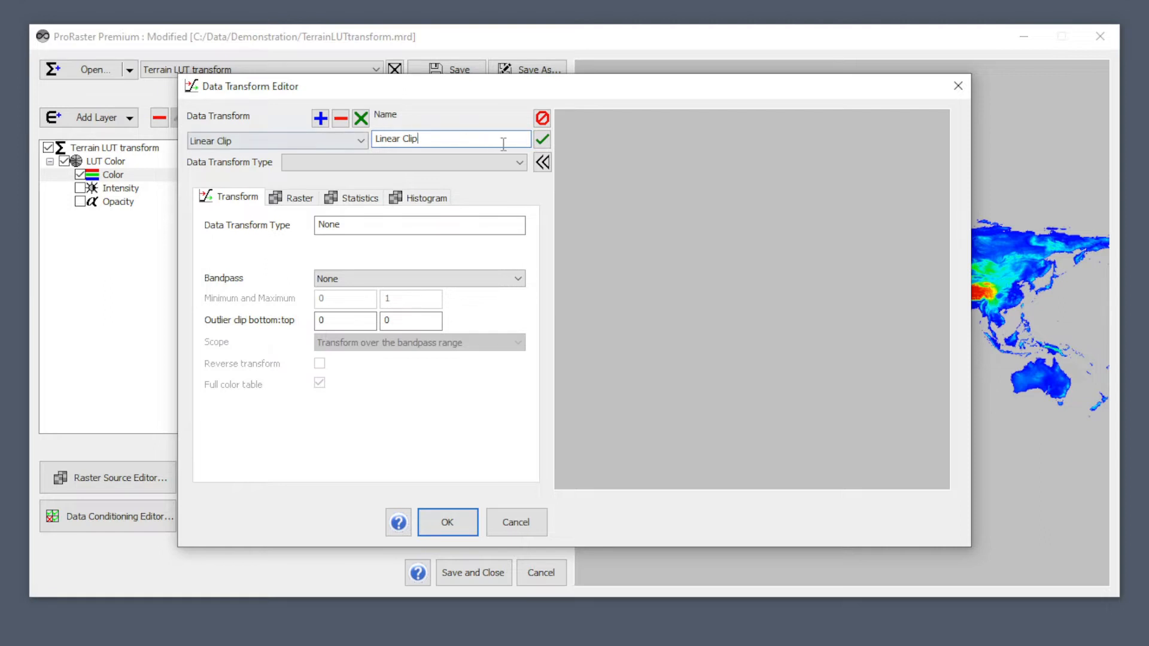
pyautogui.moveTo(542, 138)
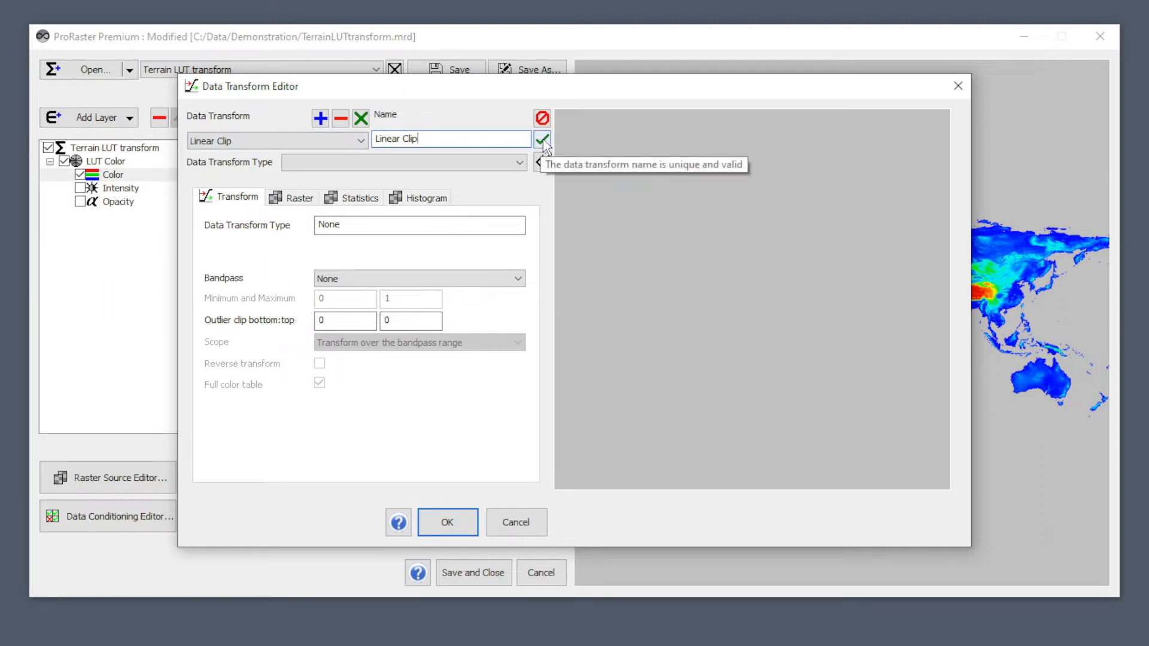
pyautogui.click(544, 142)
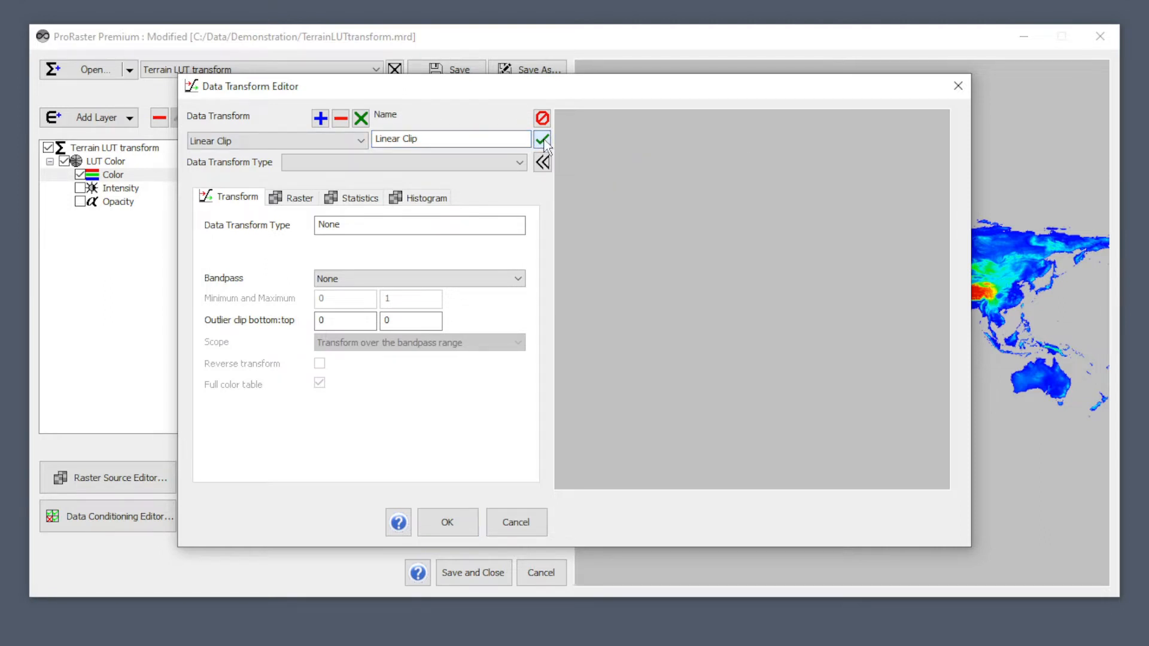
# Step: Add three extra data transforms, review the transform list, and delete the three extras again
pyautogui.click(321, 118)
pyautogui.click(321, 118)
pyautogui.click(321, 118)
pyautogui.click(324, 139)
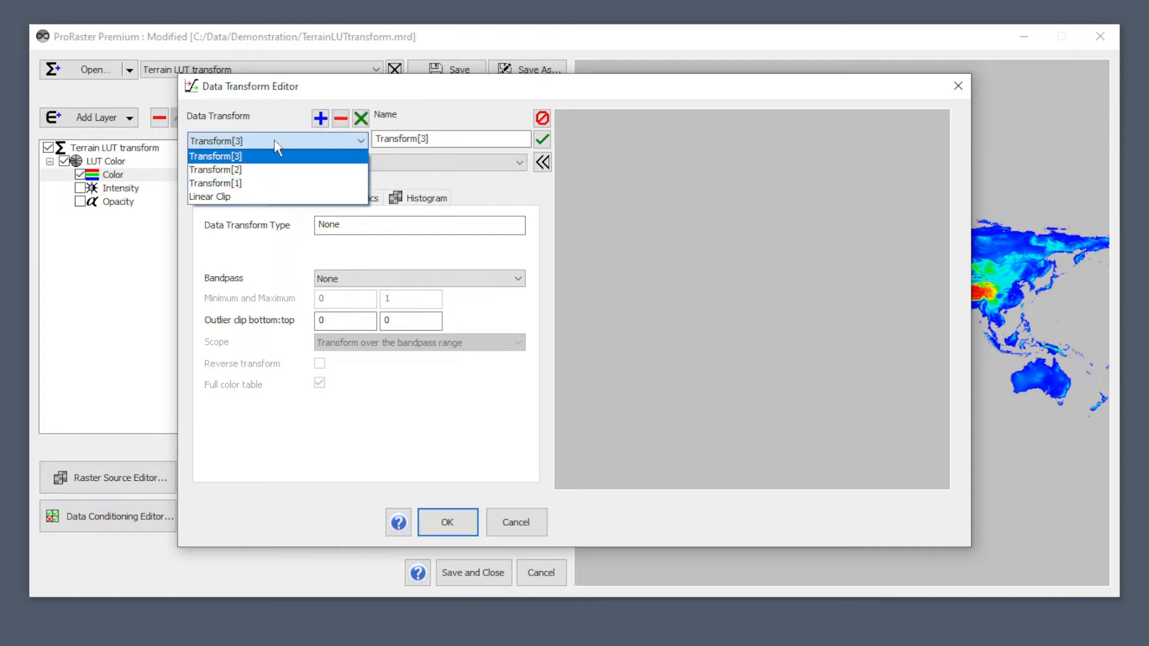
pyautogui.click(277, 143)
pyautogui.click(341, 119)
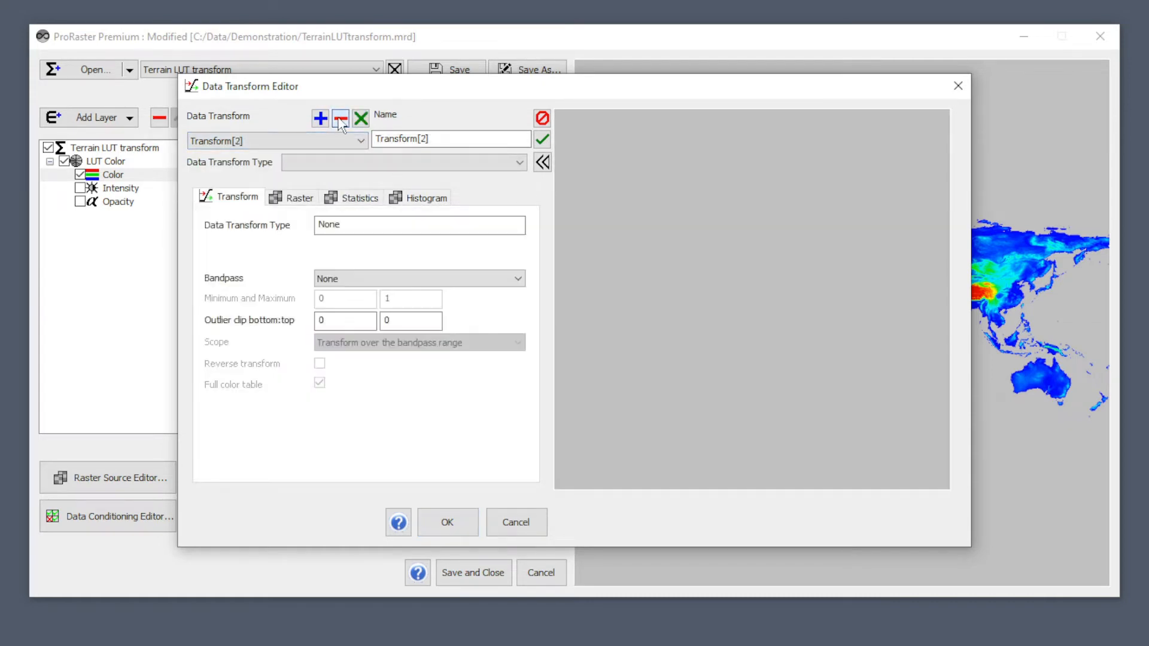
pyautogui.click(340, 119)
pyautogui.click(341, 120)
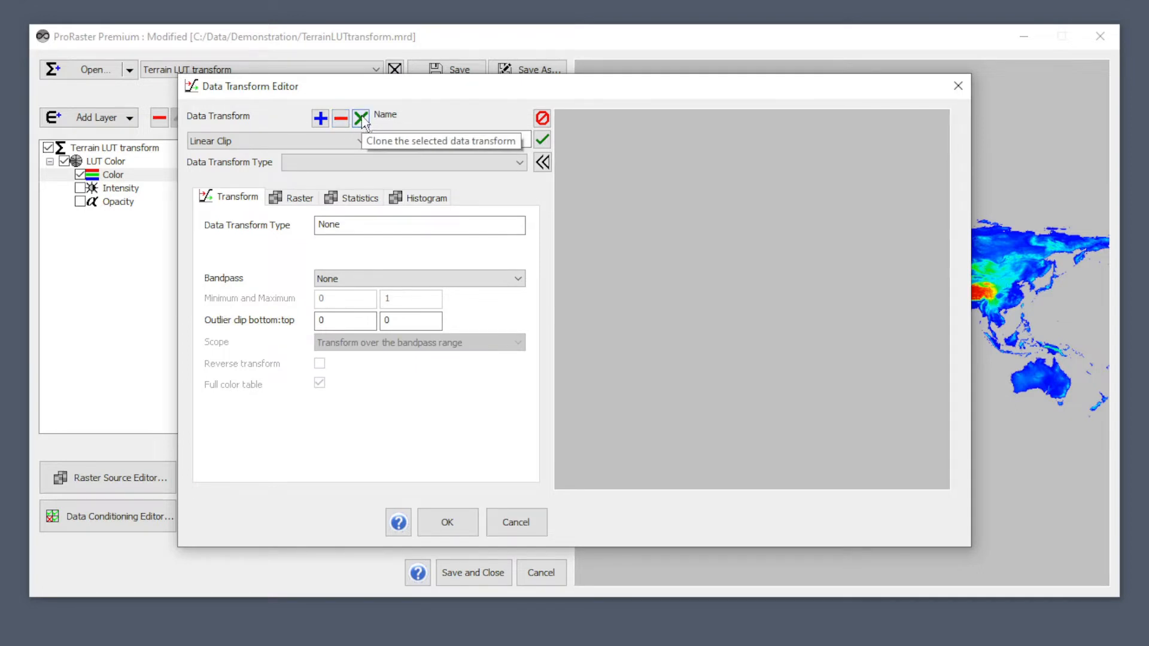
# Step: Clone the Linear Clip data transform, check it in the transform list, and delete the clone
pyautogui.click(361, 119)
pyautogui.click(337, 145)
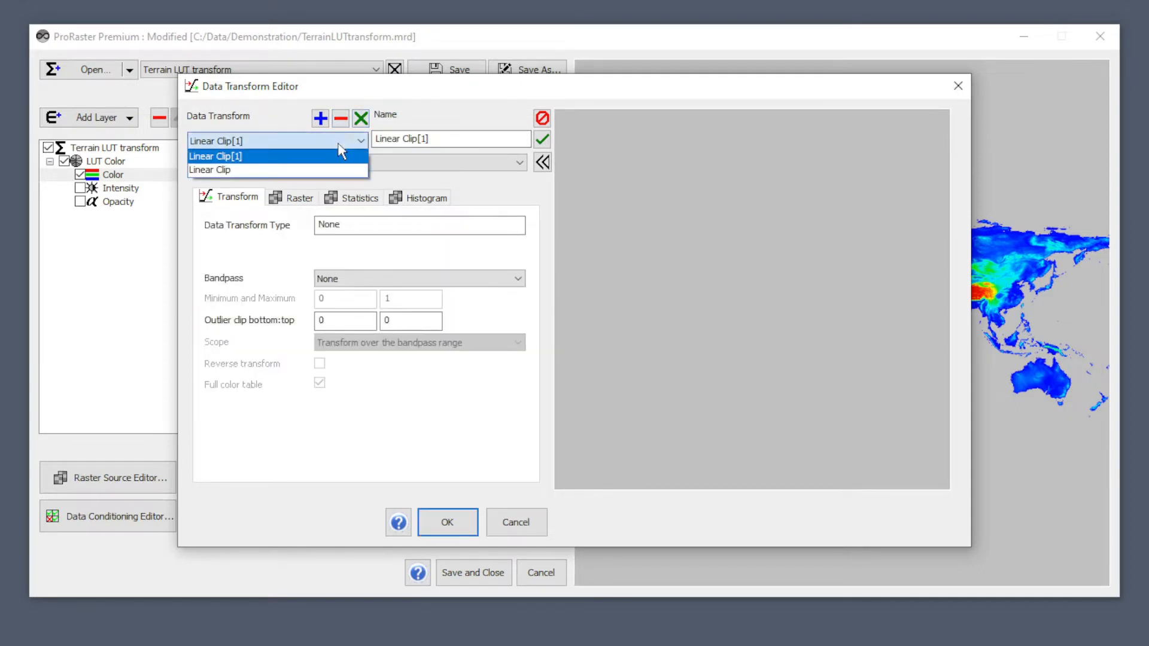
pyautogui.click(315, 157)
pyautogui.click(340, 119)
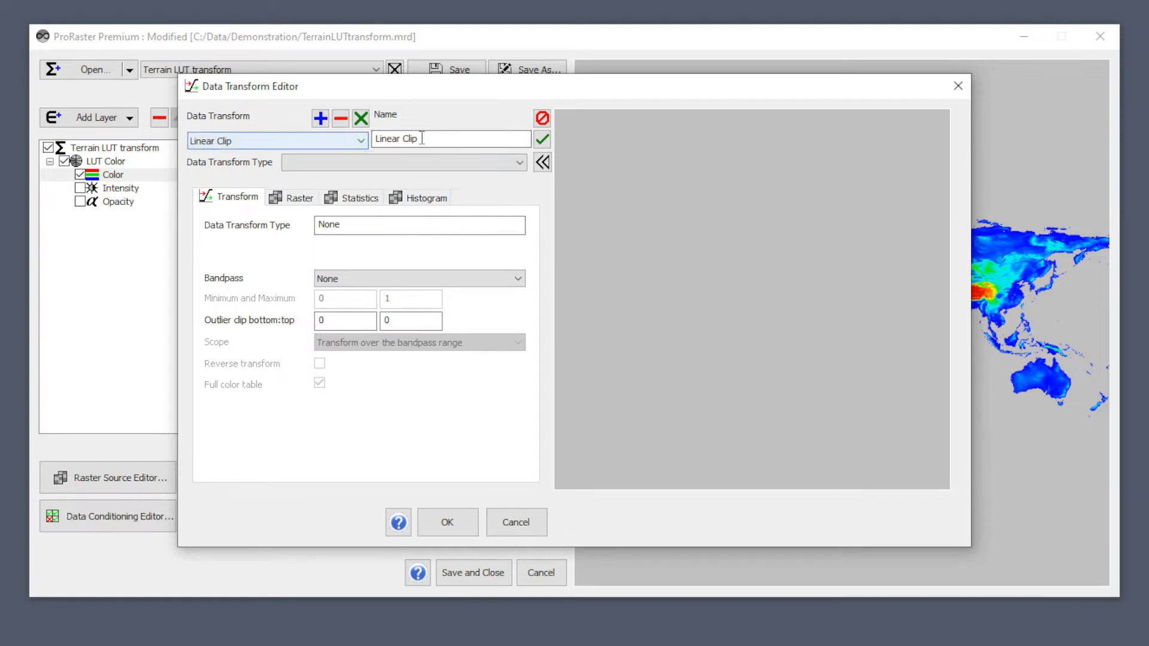
# Step: Set the Linear Clip transform's data transform type to Linear
pyautogui.click(519, 164)
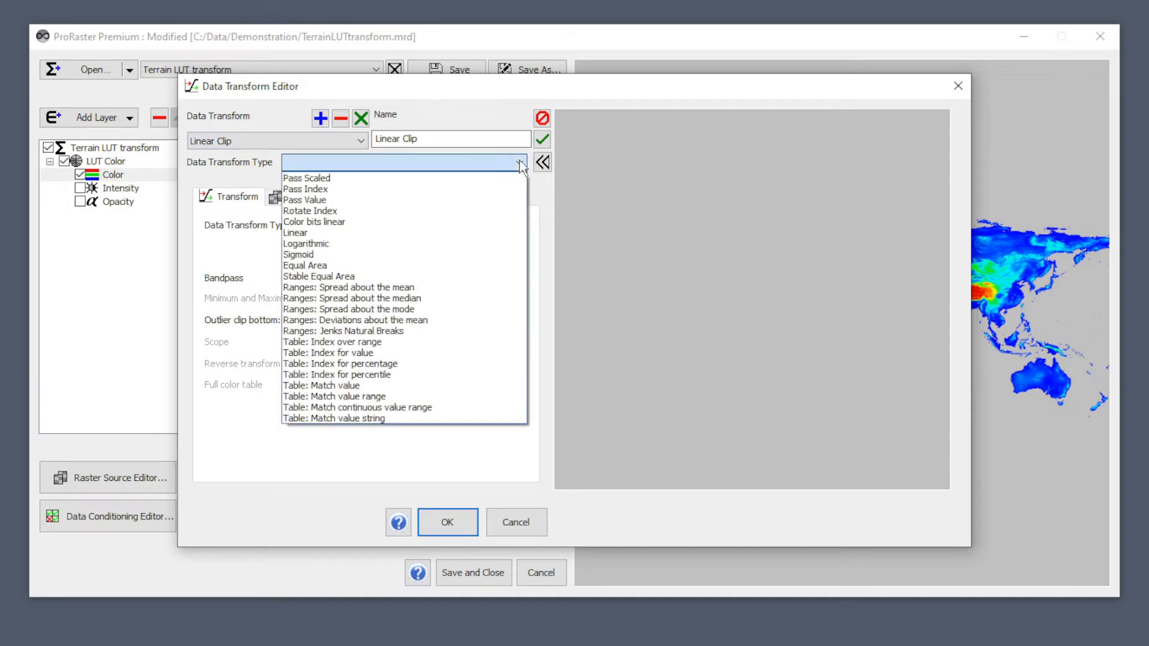
pyautogui.click(346, 238)
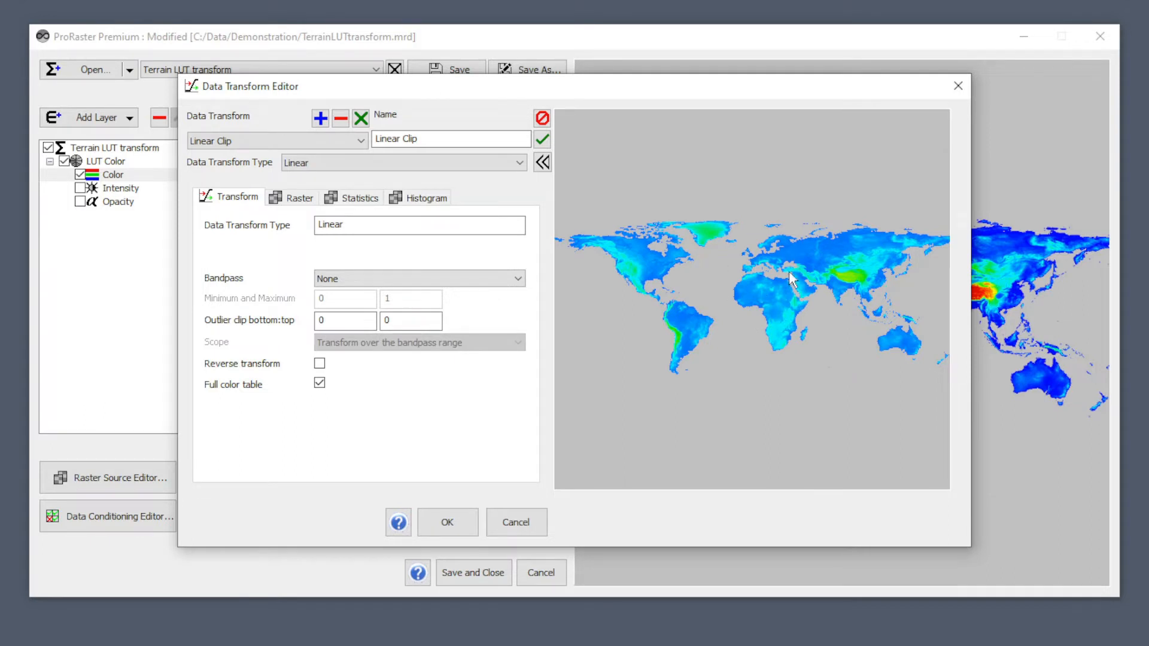
# Step: Examine the linear transform over Africa in the map preview, return to the full extent, and collapse and restore the preview
pyautogui.scroll(5, 788, 283)
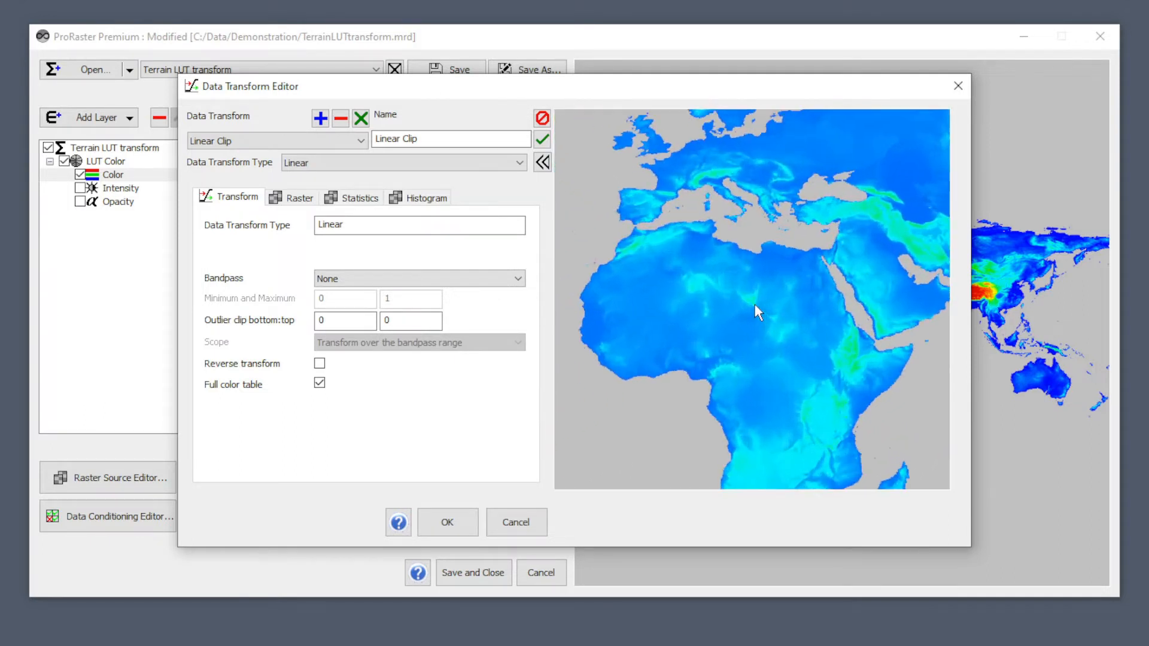
pyautogui.scroll(3, 757, 292)
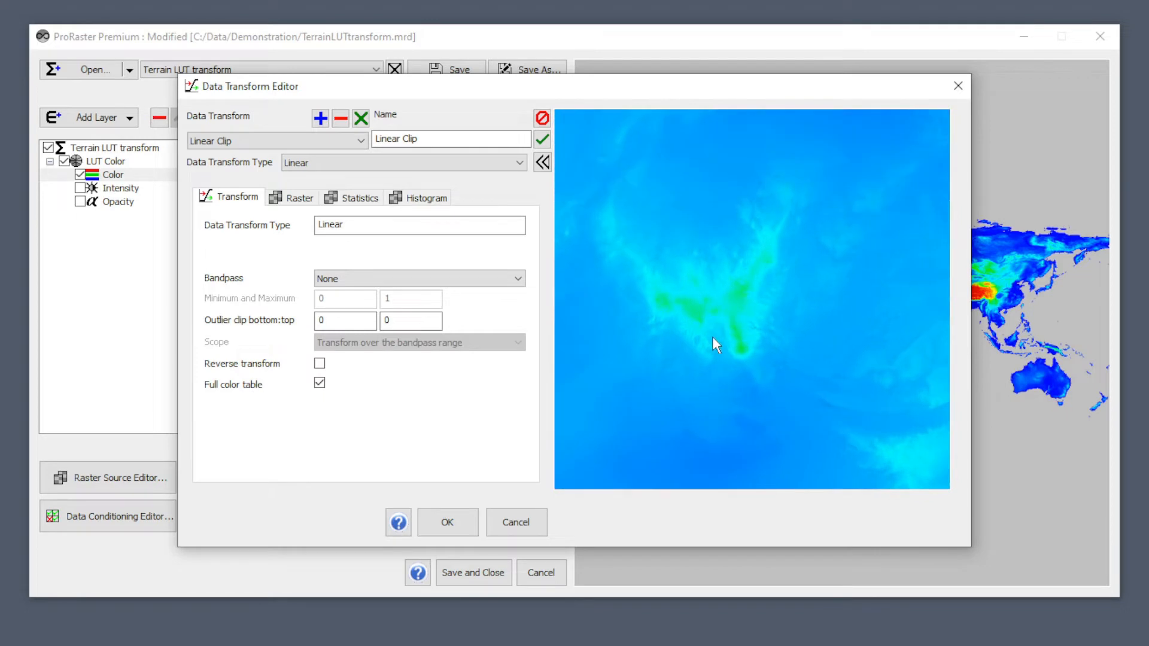
pyautogui.moveTo(712, 337); pyautogui.dragTo(831, 221)
pyautogui.moveTo(640, 442); pyautogui.dragTo(811, 264)
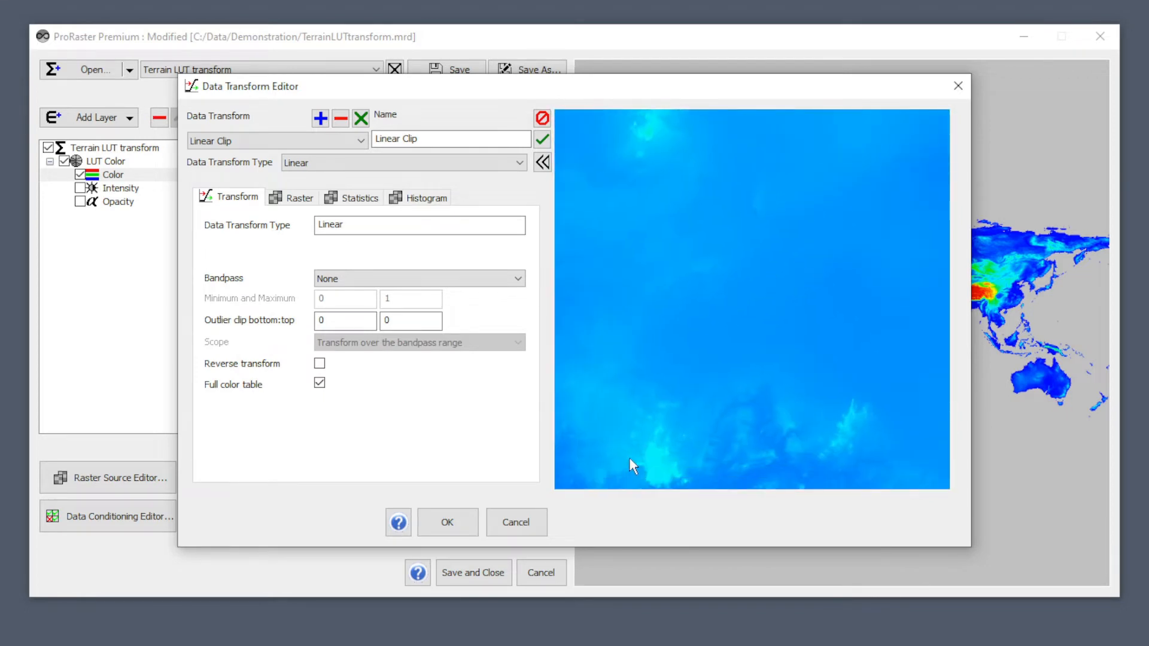
pyautogui.moveTo(630, 457); pyautogui.dragTo(789, 258)
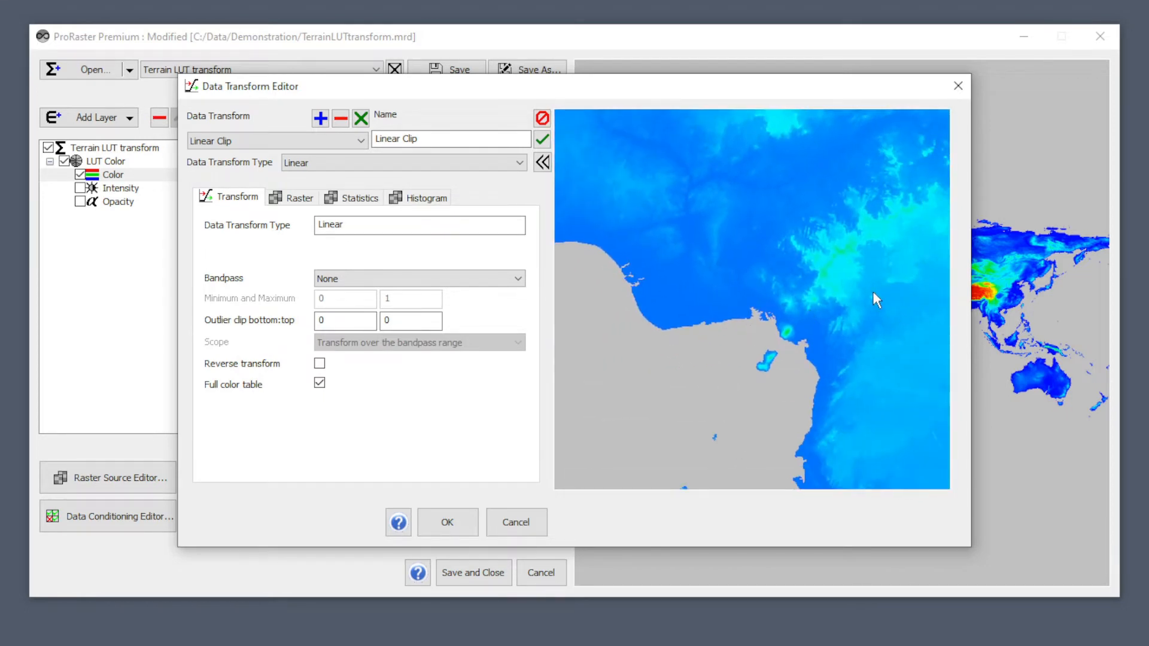
pyautogui.moveTo(873, 292); pyautogui.dragTo(782, 267)
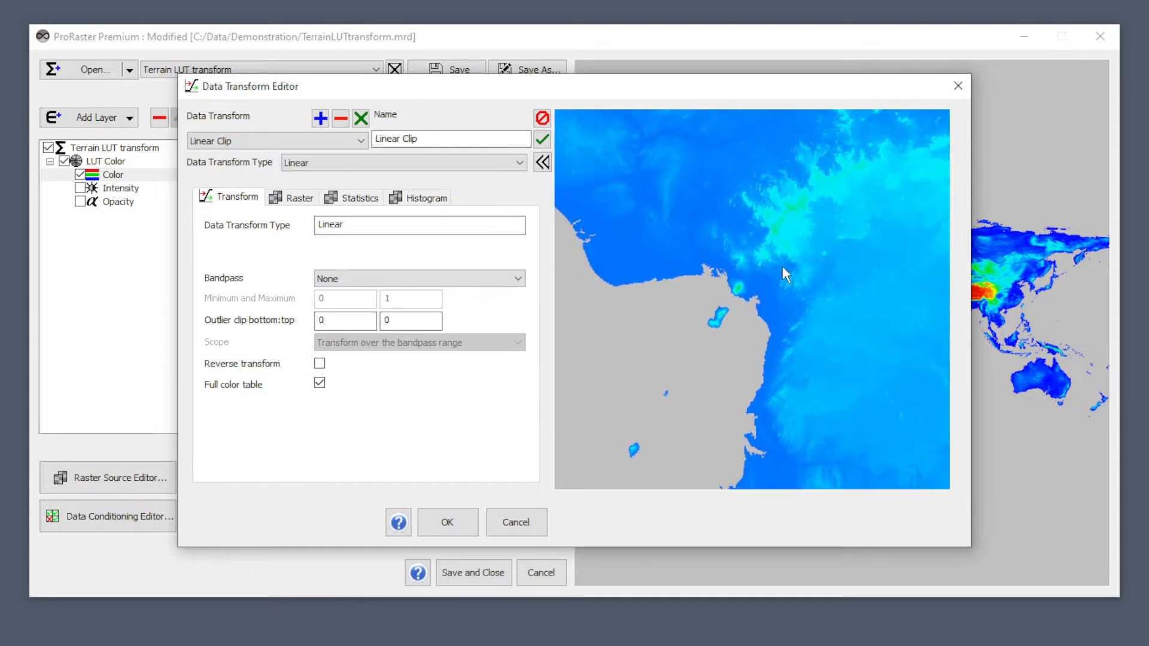
pyautogui.scroll(-10, 750, 313)
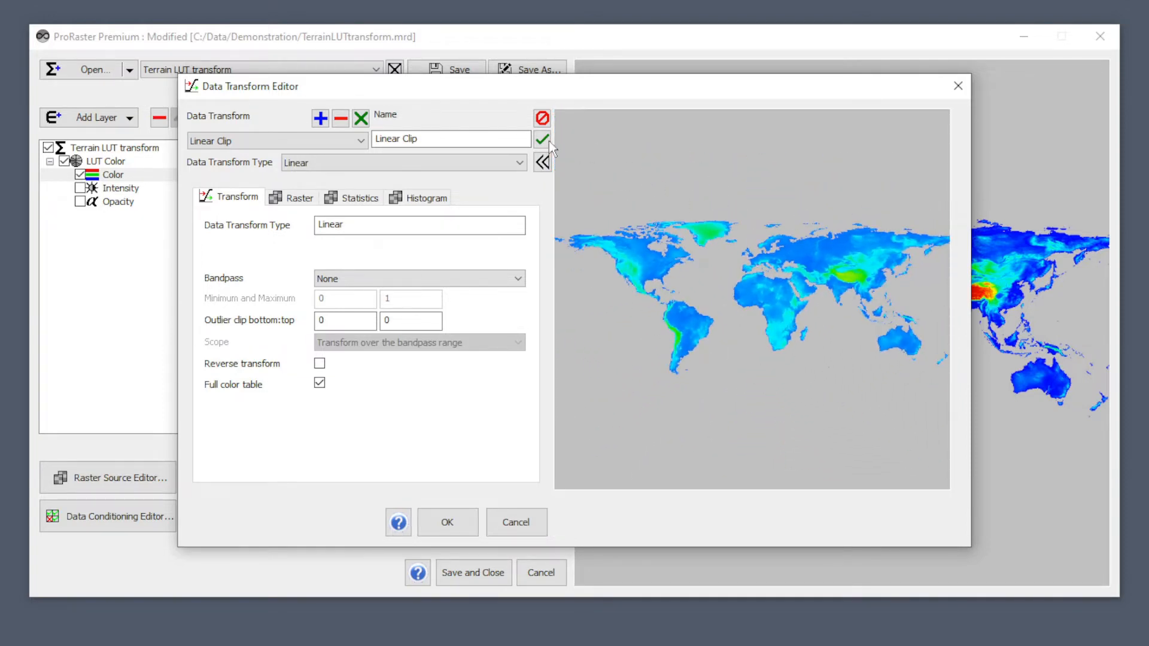
pyautogui.click(543, 163)
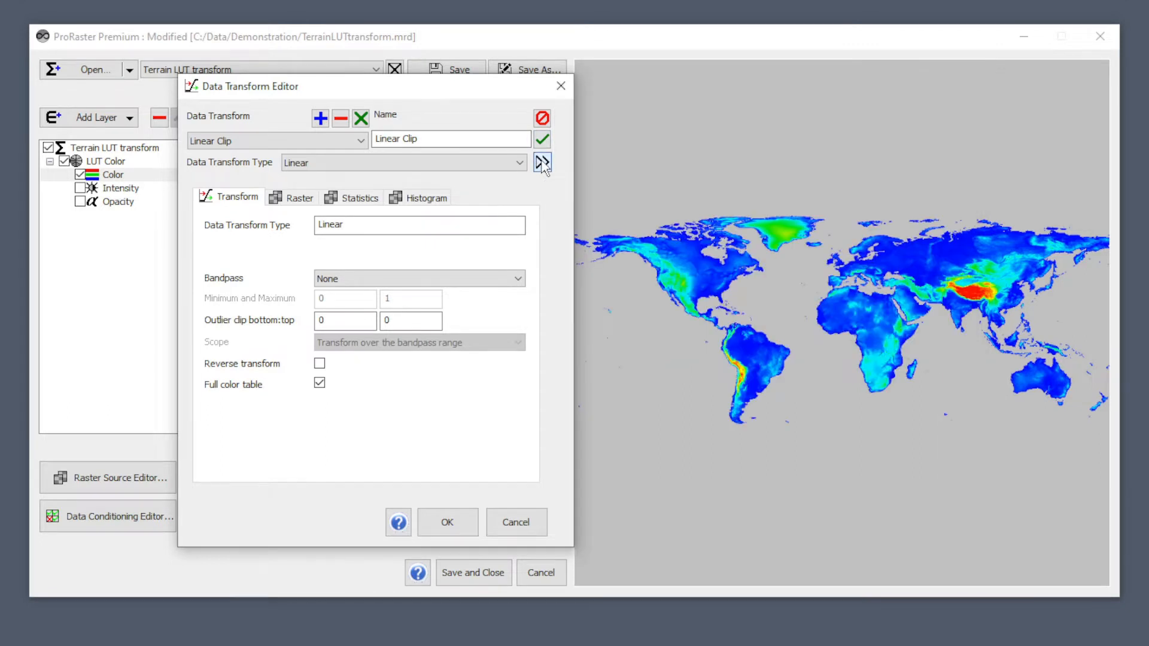
pyautogui.click(542, 163)
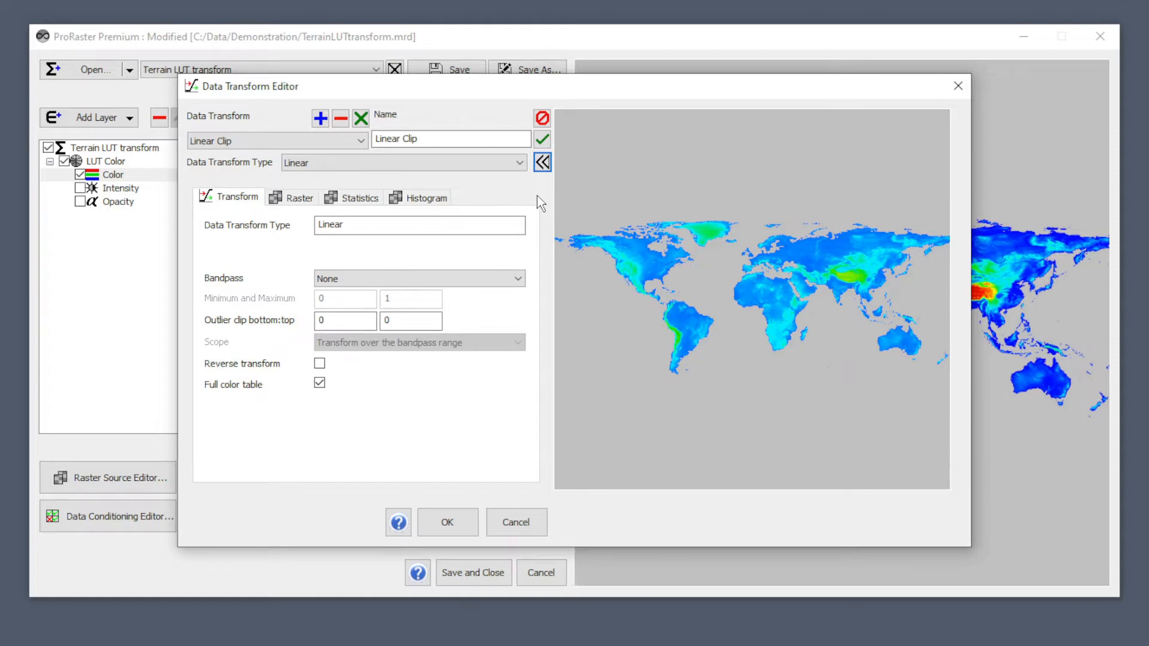
# Step: Look through the transform's statistics, histogram and raster settings, and review the raster sources available for the preview
pyautogui.click(365, 201)
pyautogui.click(427, 202)
pyautogui.click(288, 200)
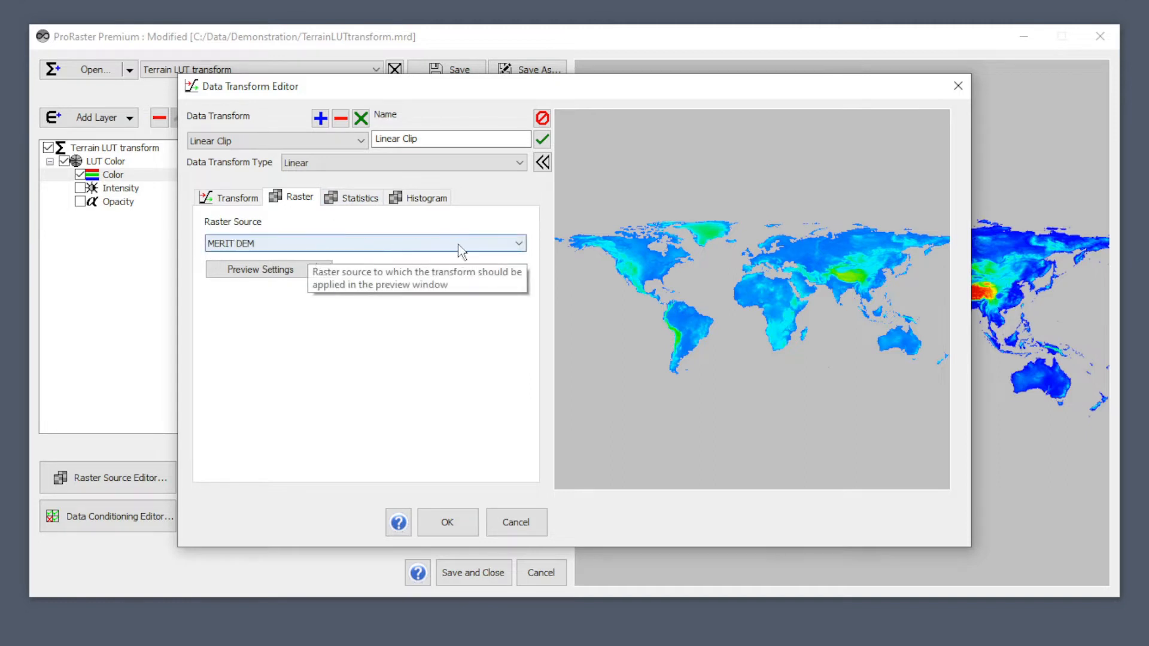
pyautogui.click(518, 246)
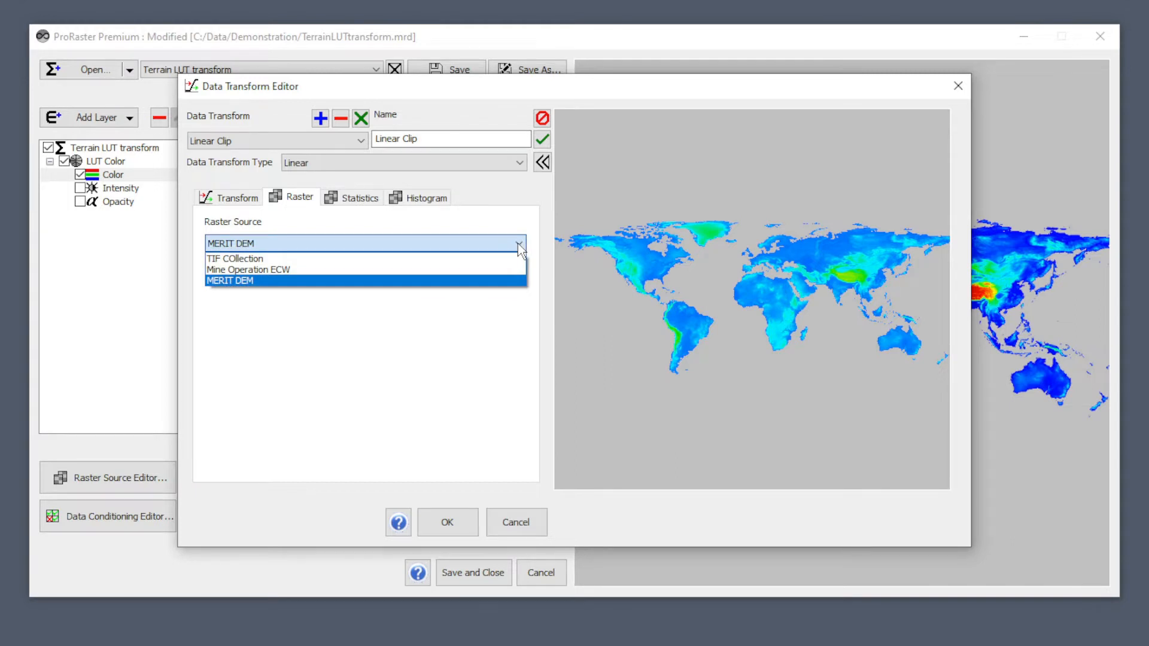
pyautogui.click(518, 246)
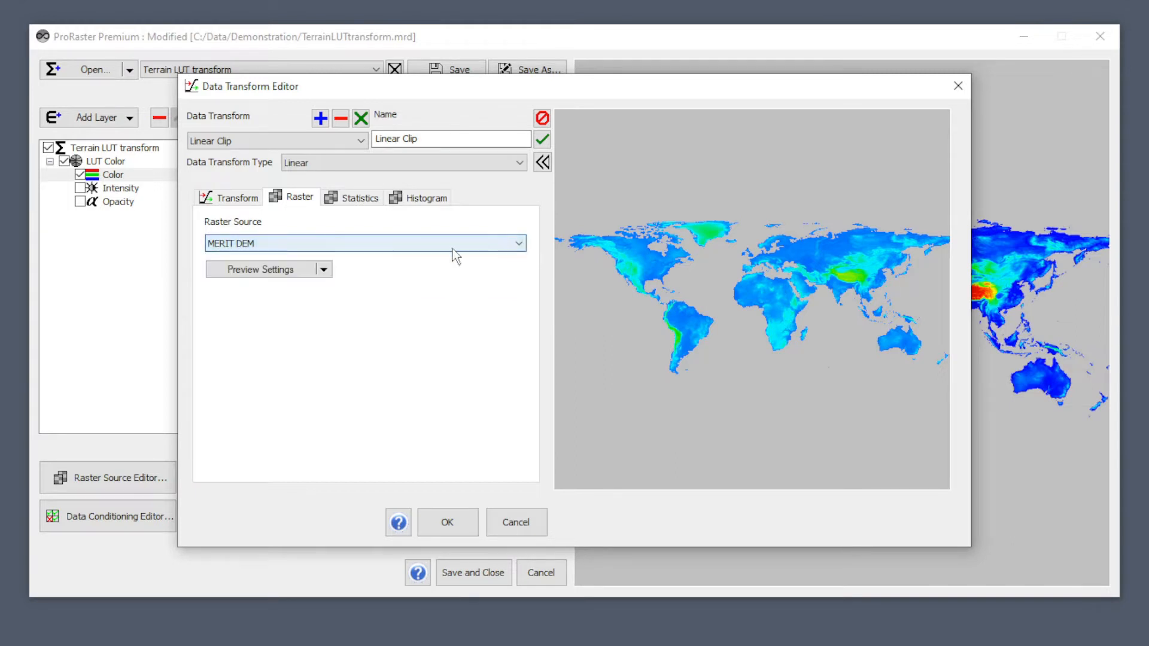
# Step: Configure the preview manually to use the DEM field and the RL band of the MERIT DEM raster
pyautogui.click(323, 270)
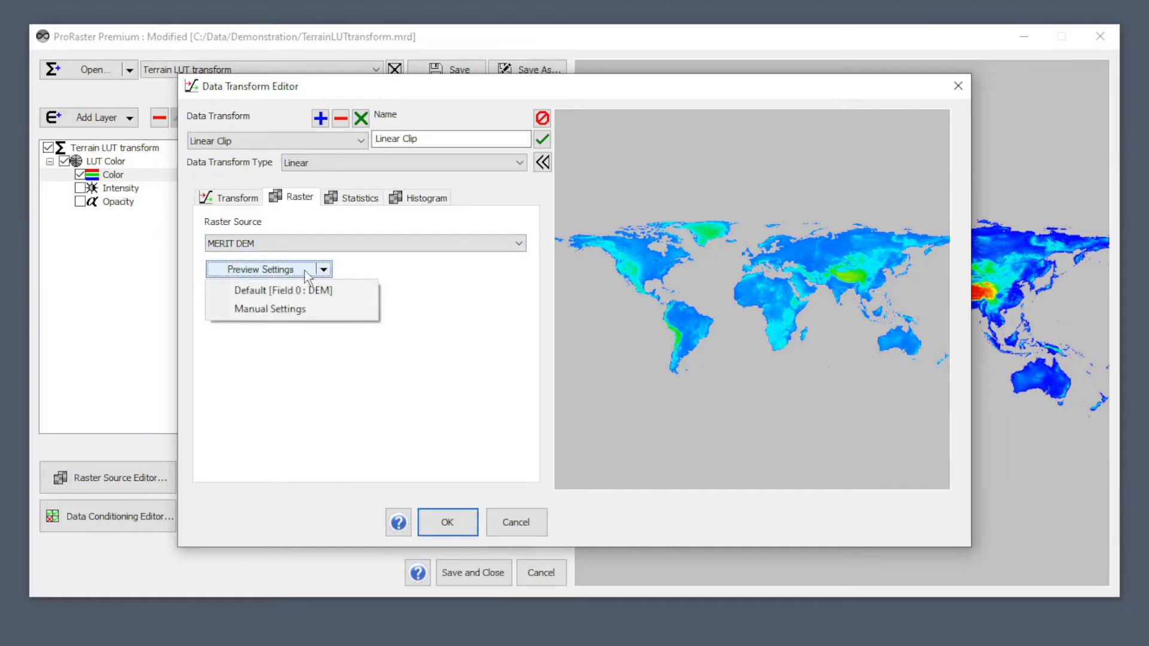
pyautogui.click(277, 309)
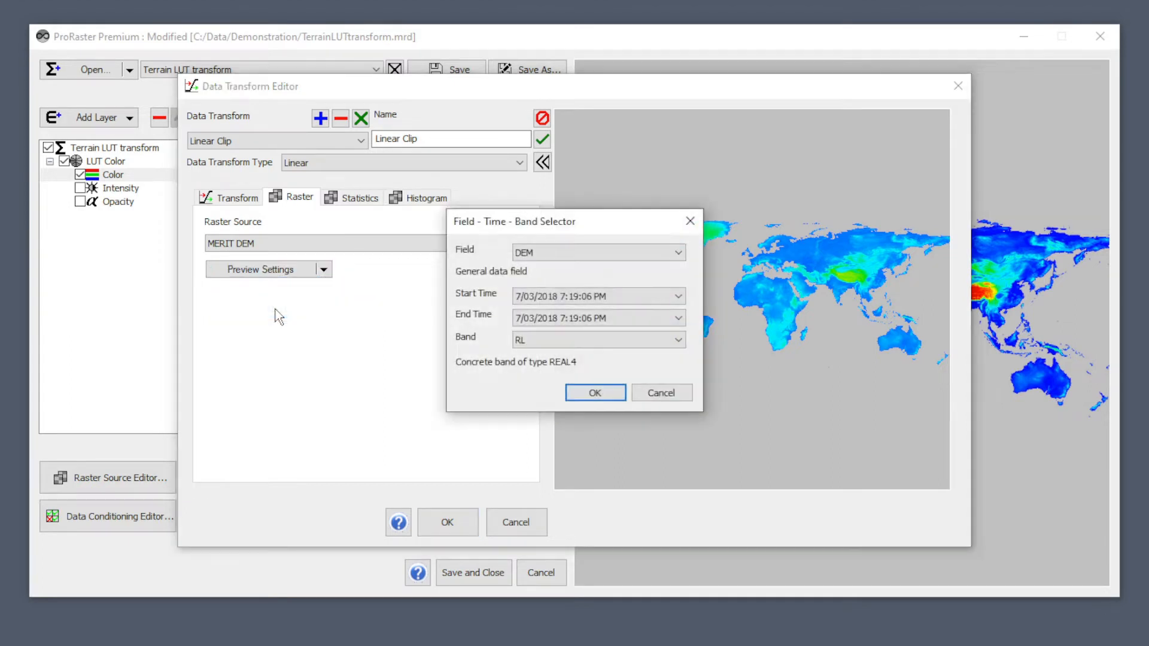
pyautogui.click(570, 257)
pyautogui.click(568, 262)
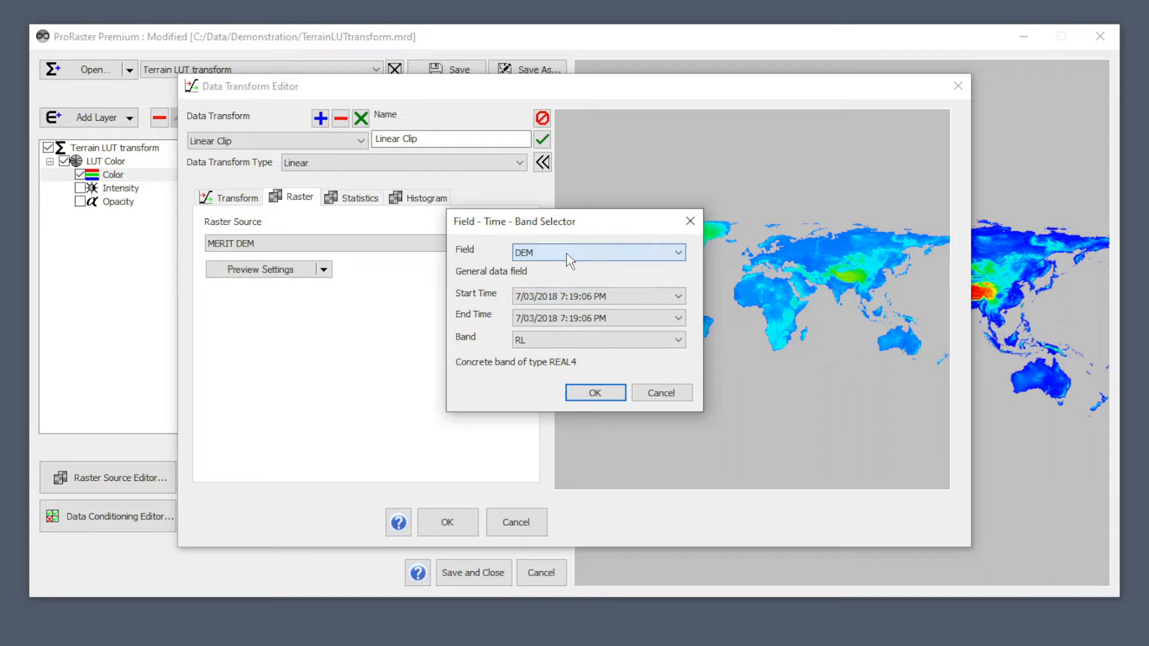
pyautogui.click(562, 300)
pyautogui.click(562, 303)
pyautogui.click(562, 340)
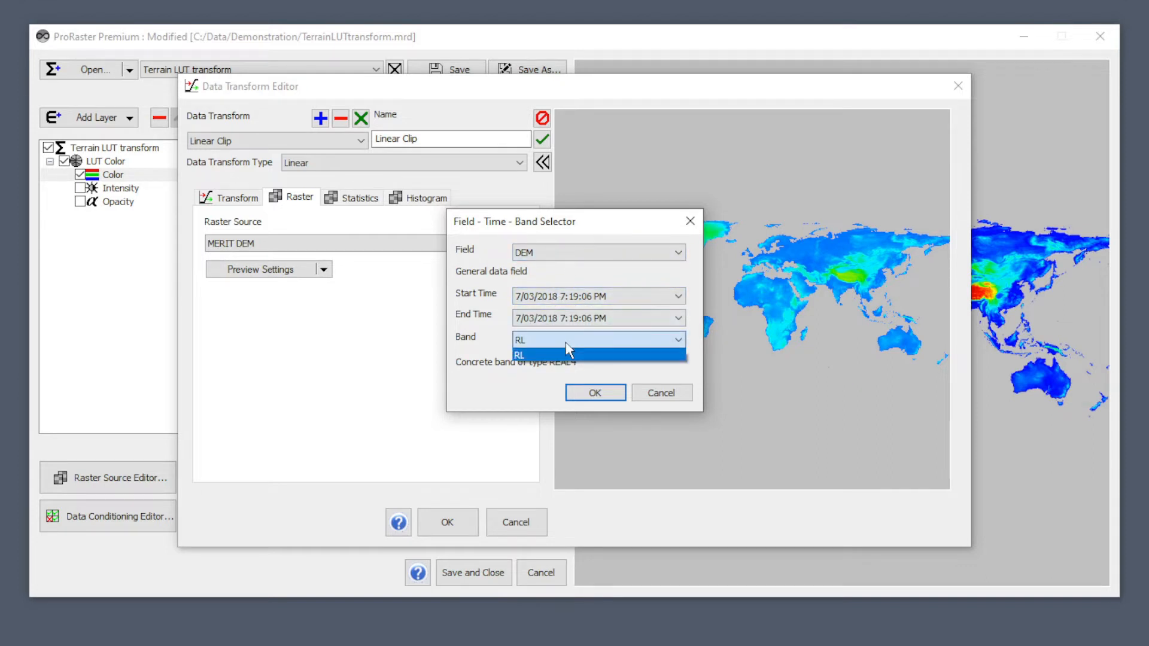
pyautogui.click(569, 355)
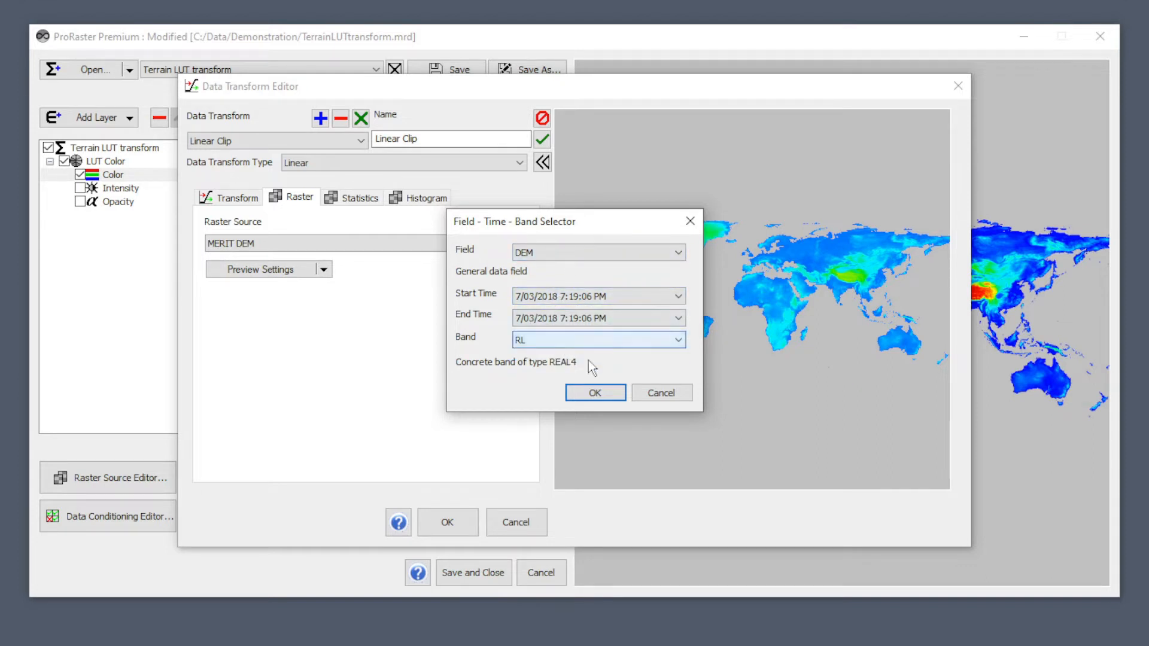
pyautogui.click(599, 394)
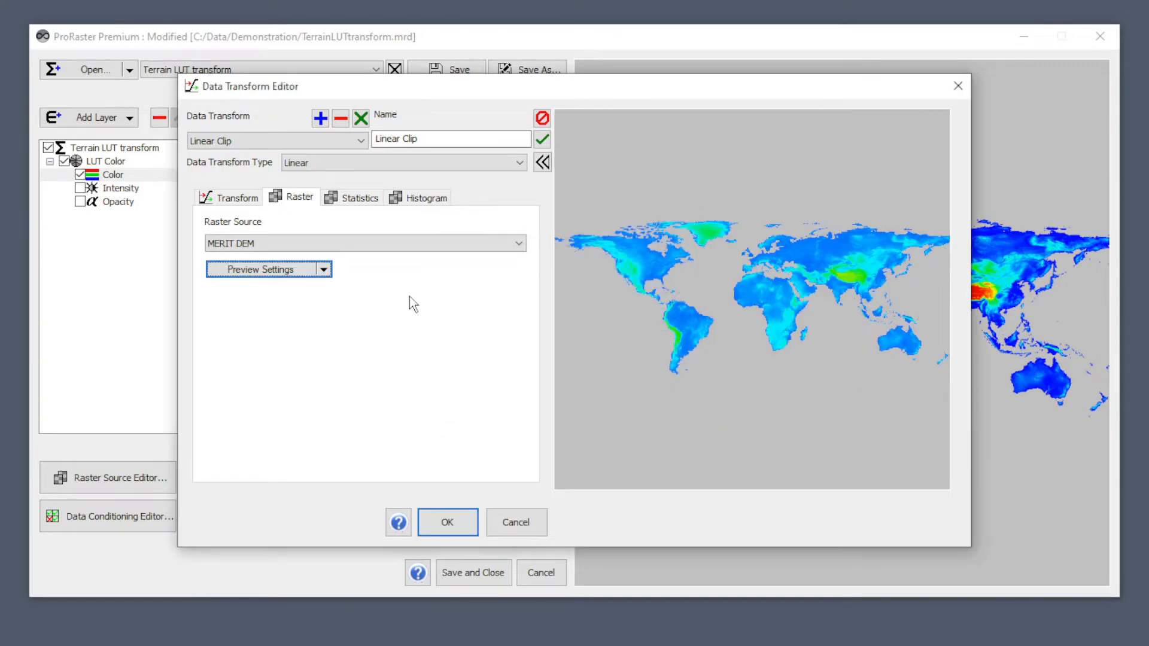
# Step: Review the MERIT DEM statistics, including valid and invalid sample counts, standard deviation, upper quartile, interquartile range and median
pyautogui.click(349, 198)
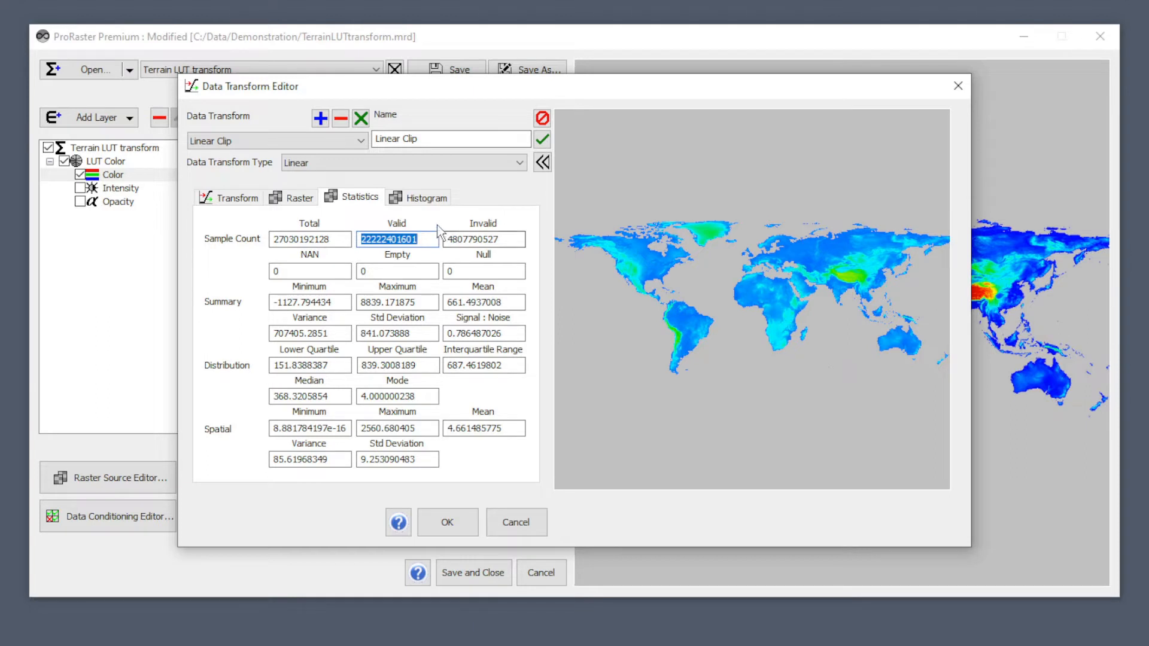
pyautogui.click(403, 237)
pyautogui.click(478, 238)
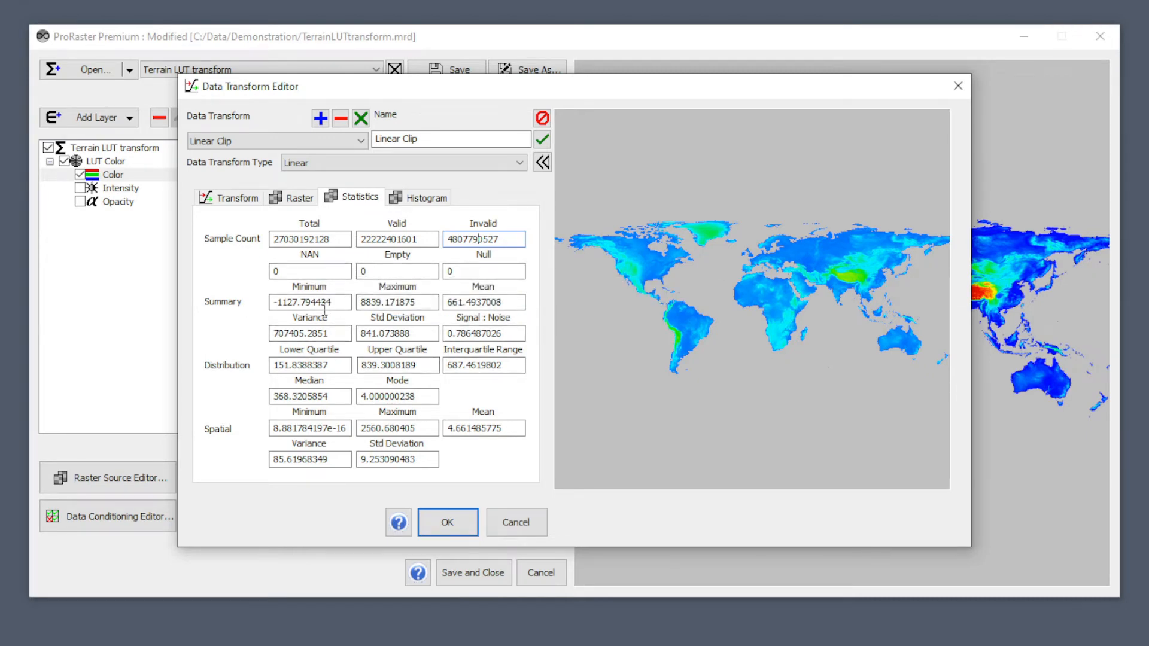
pyautogui.doubleClick(386, 328)
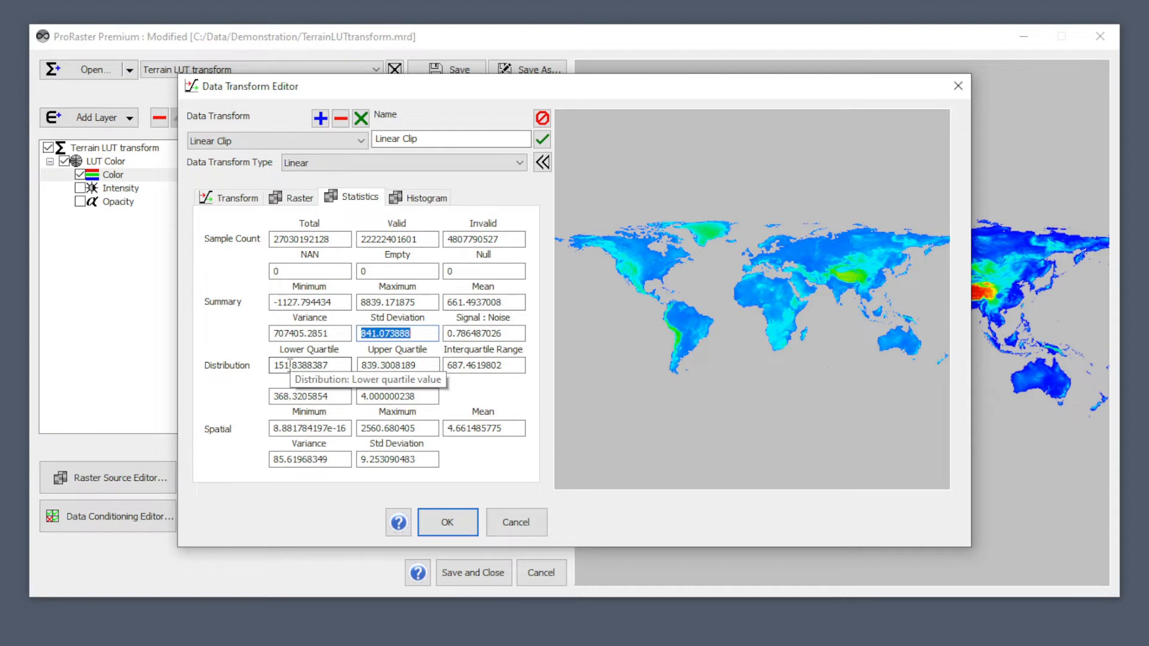
pyautogui.click(386, 365)
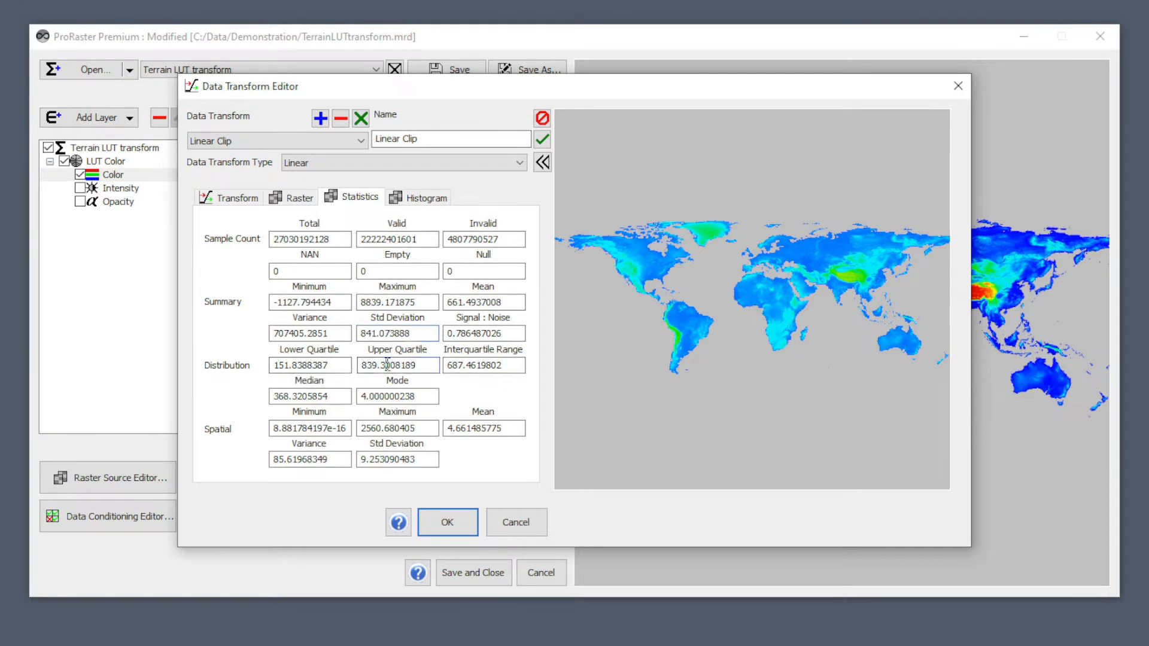
pyautogui.doubleClick(490, 363)
pyautogui.click(318, 396)
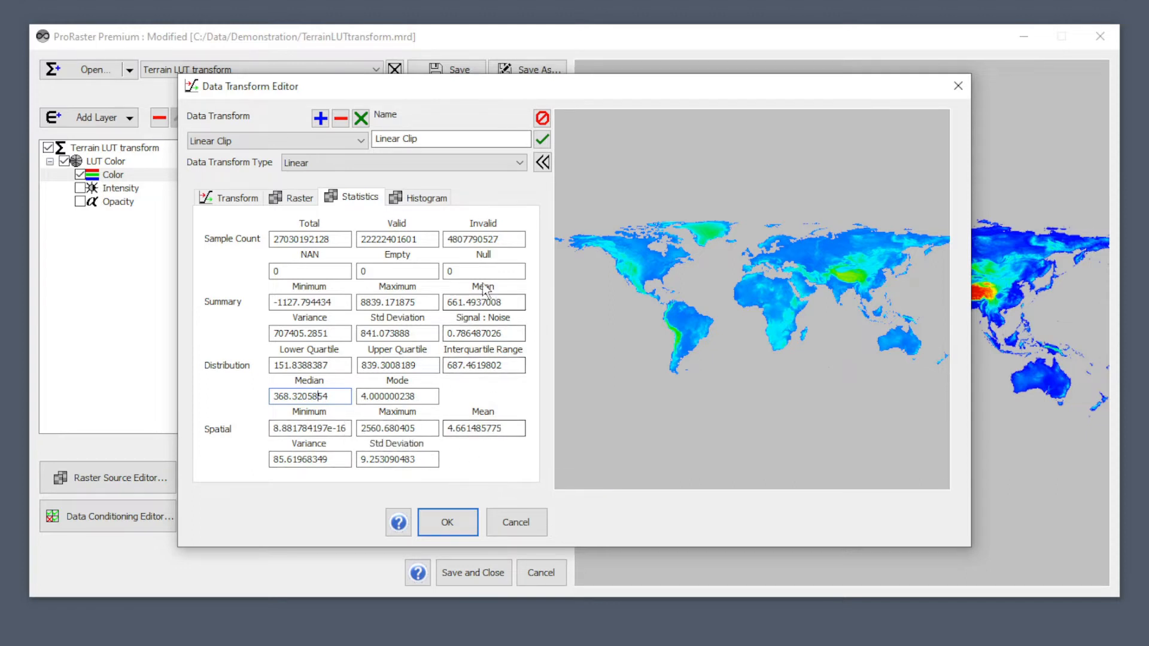
# Step: Examine the Bottom, Min and Max columns of the raster's histogram in the spreadsheet view
pyautogui.click(427, 199)
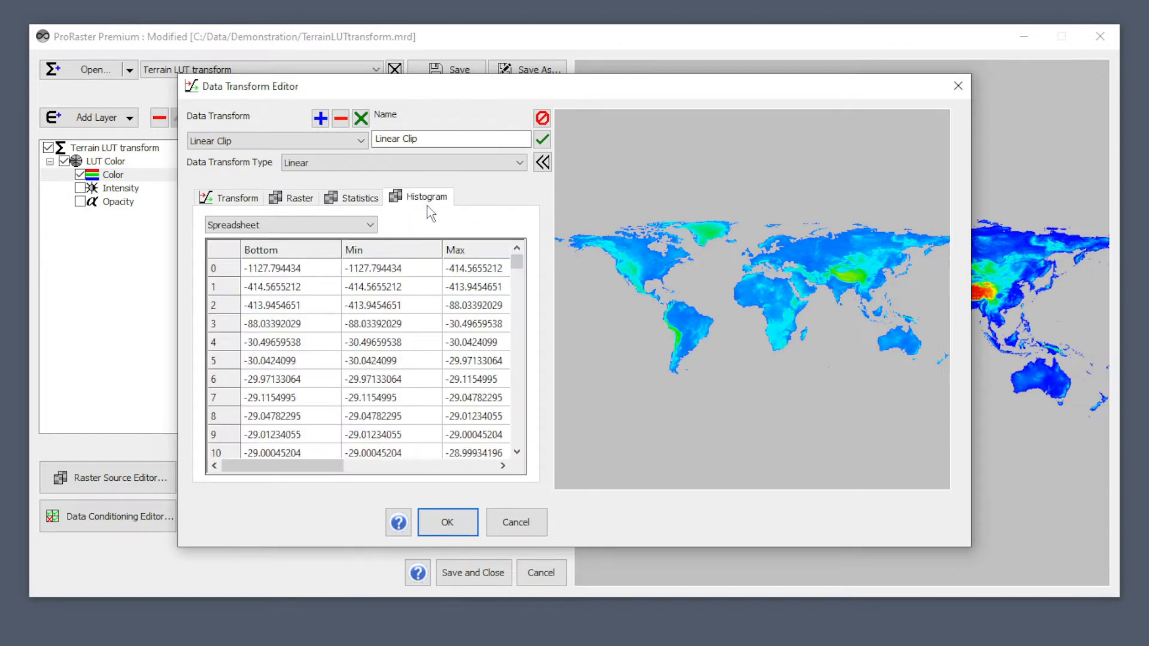
pyautogui.moveTo(260, 466)
pyautogui.mouseDown()
pyautogui.moveTo(419, 477)
pyautogui.moveTo(249, 479)
pyautogui.mouseUp()
pyautogui.moveTo(516, 264)
pyautogui.mouseDown()
pyautogui.moveTo(508, 458)
pyautogui.moveTo(516, 260)
pyautogui.mouseUp()
pyautogui.click(306, 267)
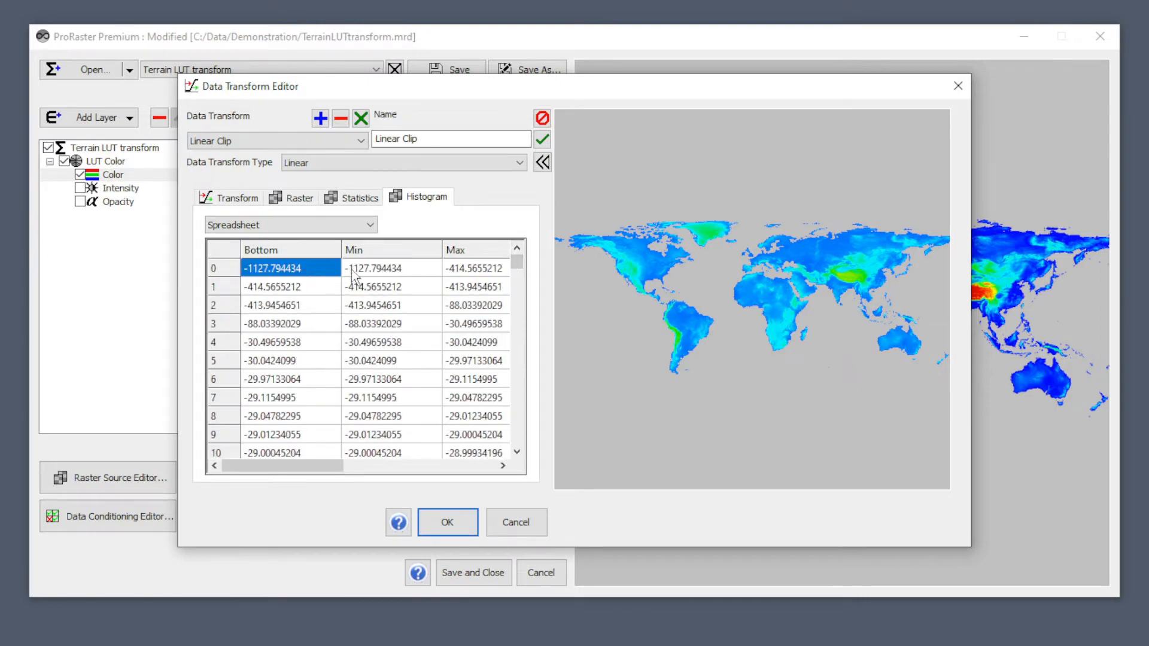
pyautogui.click(403, 267)
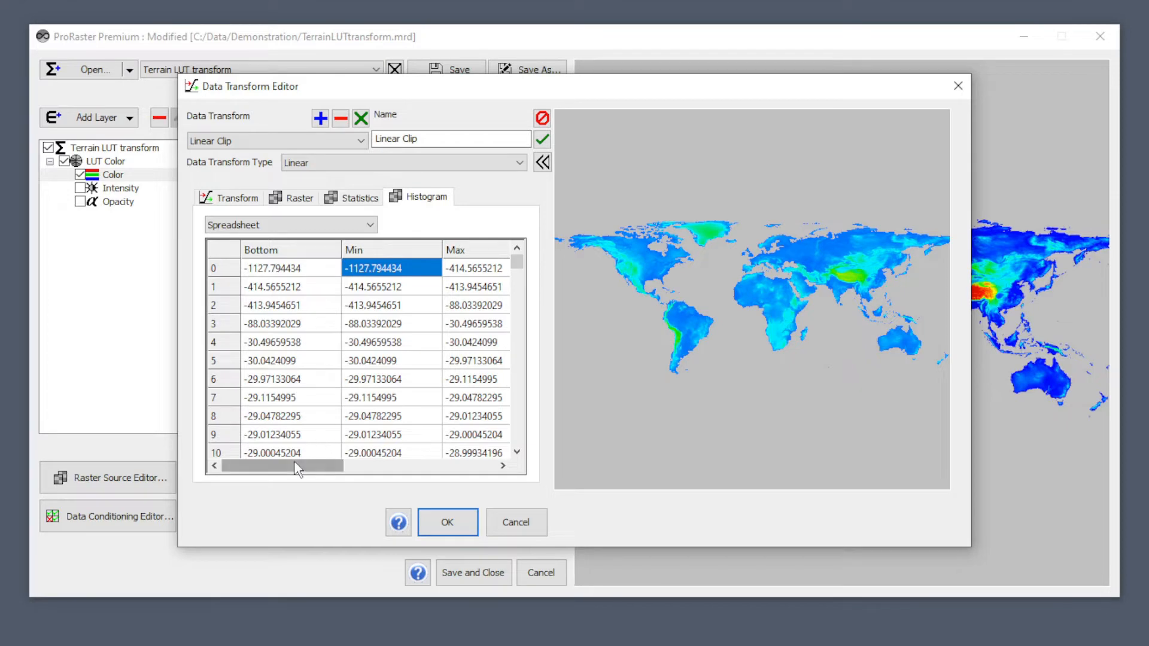
pyautogui.moveTo(289, 466); pyautogui.dragTo(296, 470)
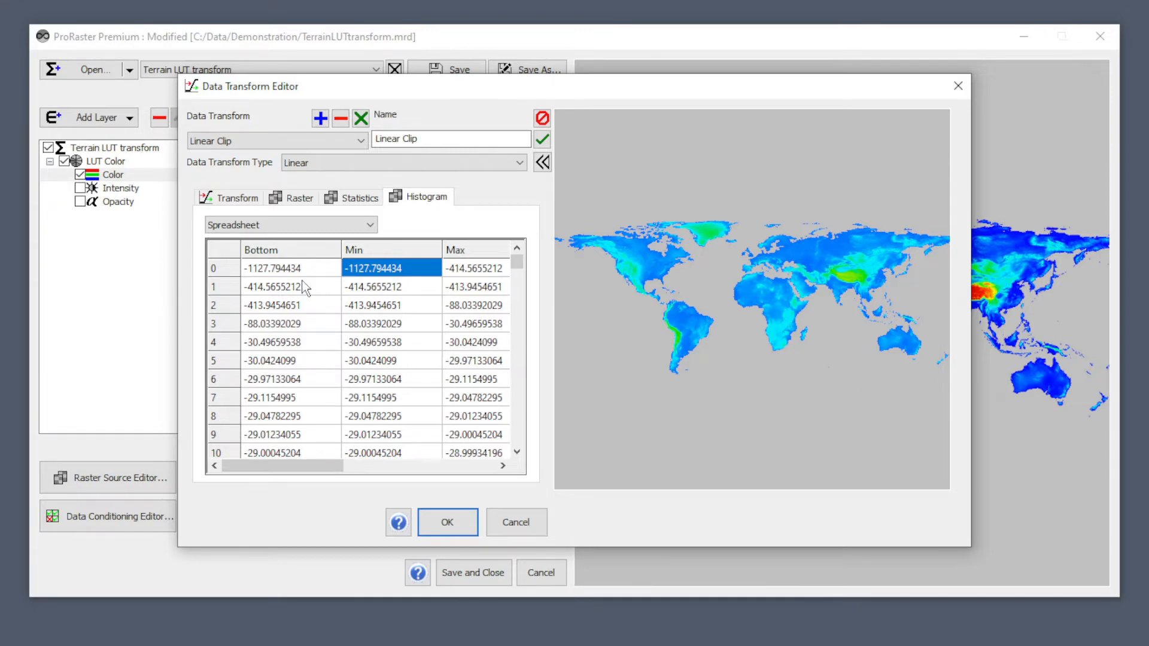
pyautogui.click(300, 256)
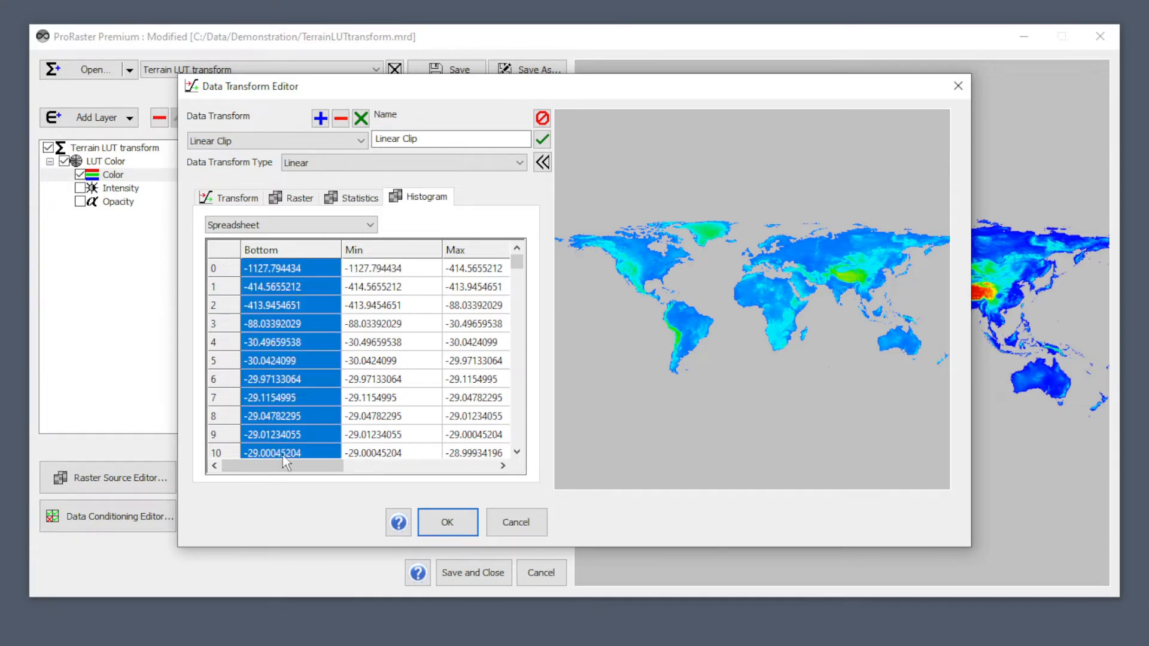
pyautogui.moveTo(286, 462)
pyautogui.mouseDown()
pyautogui.moveTo(339, 462)
pyautogui.moveTo(274, 468)
pyautogui.mouseUp()
pyautogui.click(372, 251)
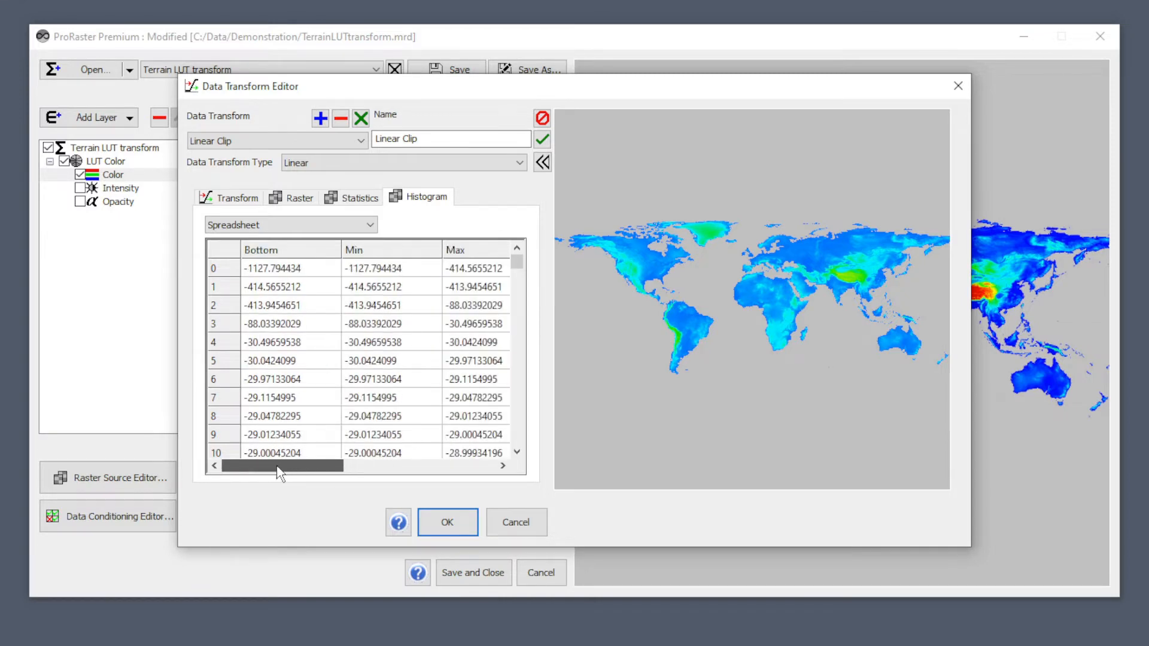
pyautogui.click(390, 251)
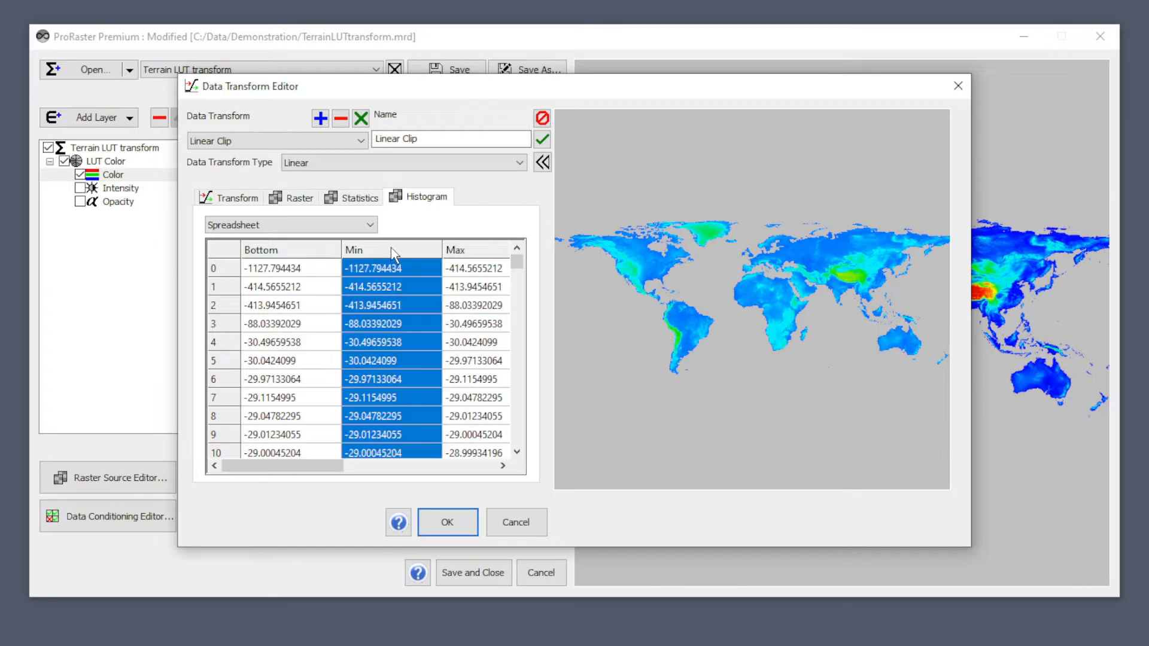
pyautogui.click(472, 252)
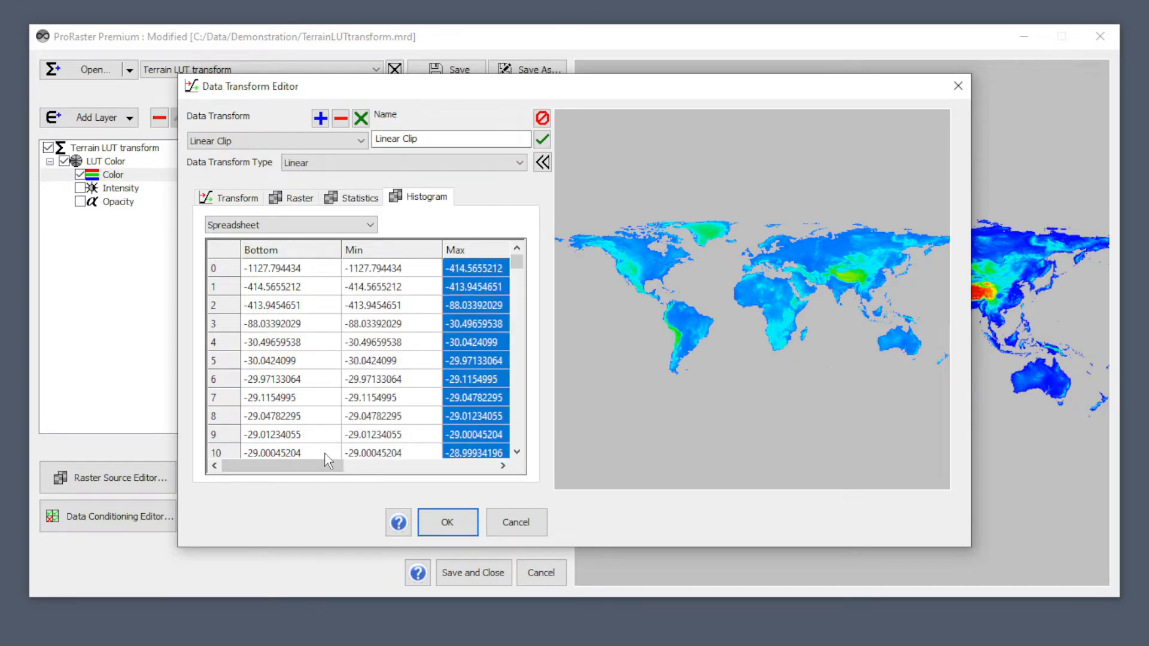
pyautogui.moveTo(279, 473); pyautogui.dragTo(261, 473)
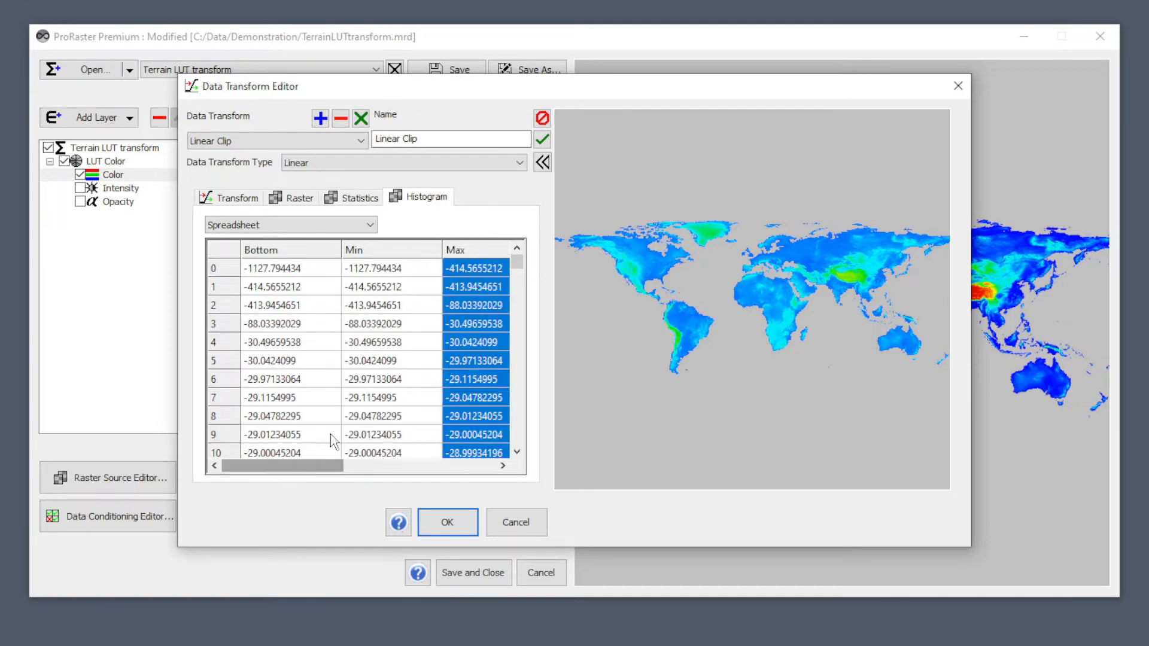
# Step: Inspect the histogram's Count and Cumulative columns from the first bin to the last, then return to the start of the table
pyautogui.moveTo(333, 473); pyautogui.dragTo(484, 472)
pyautogui.click(289, 268)
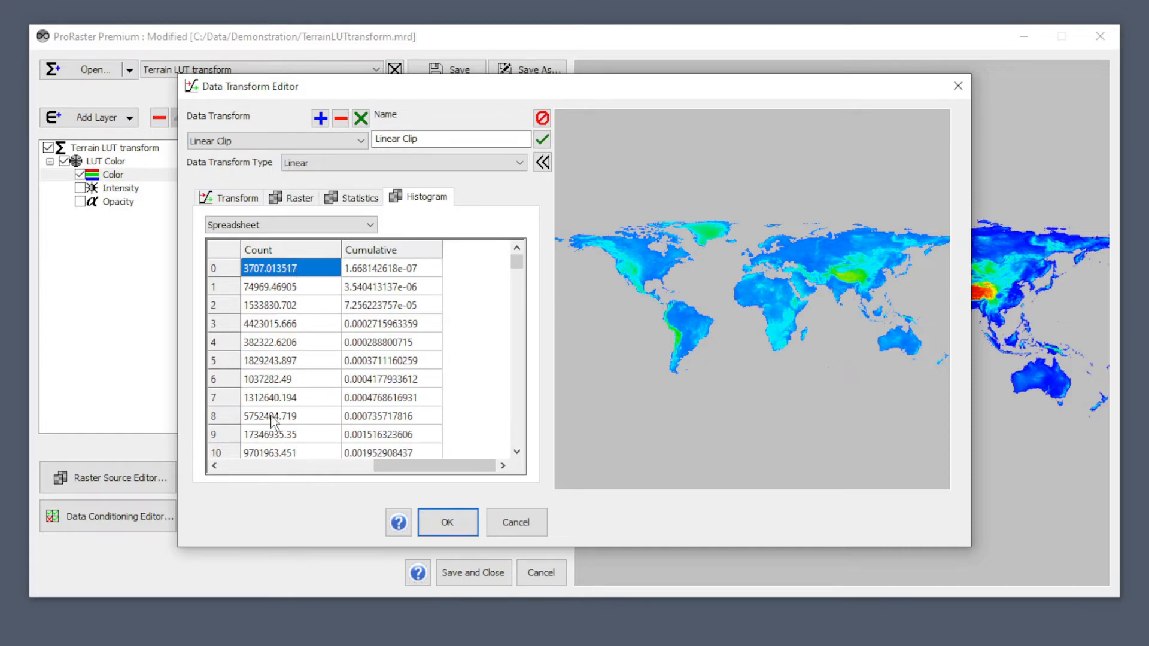
pyautogui.click(392, 250)
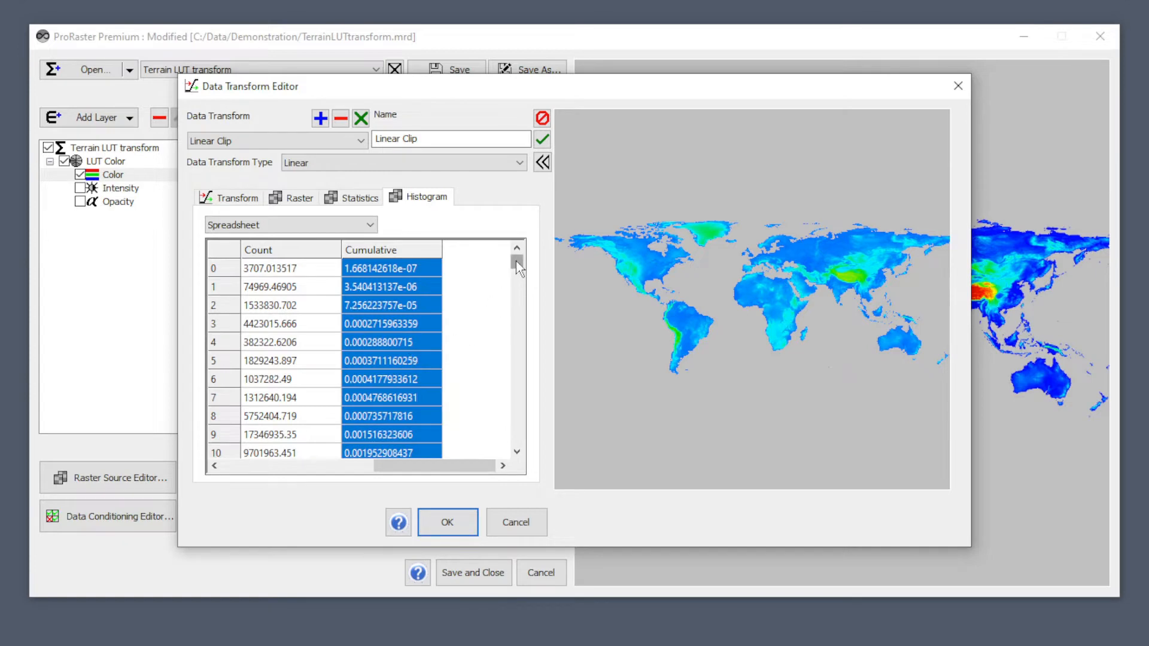
pyautogui.moveTo(516, 262); pyautogui.dragTo(507, 465)
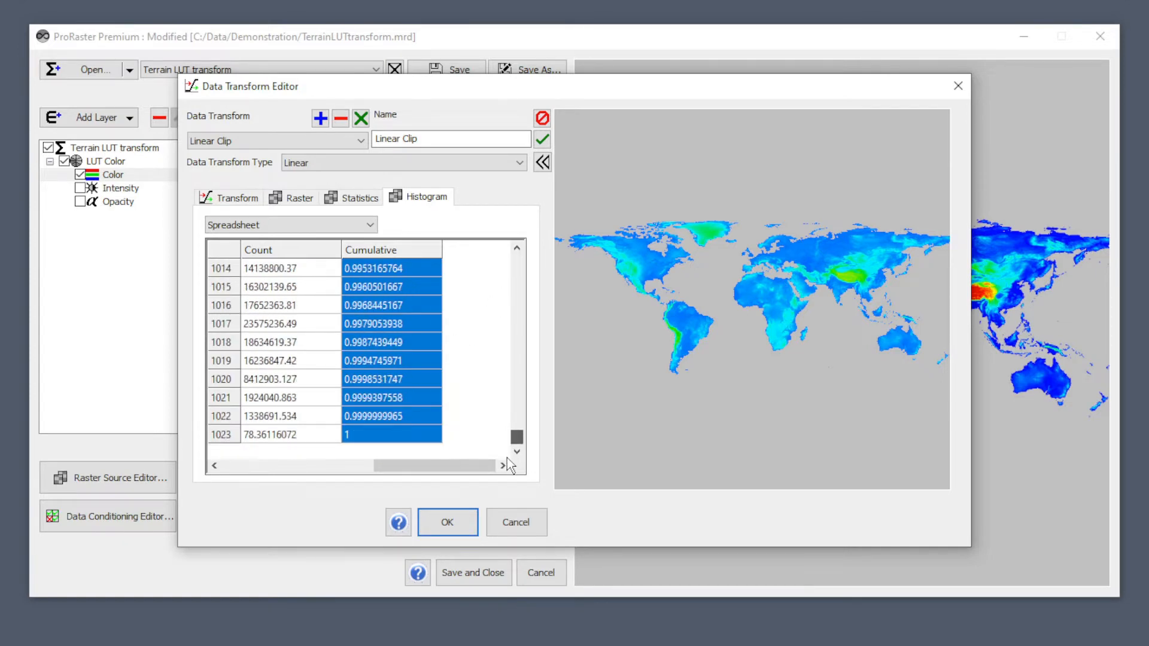
pyautogui.moveTo(518, 443); pyautogui.dragTo(479, 250)
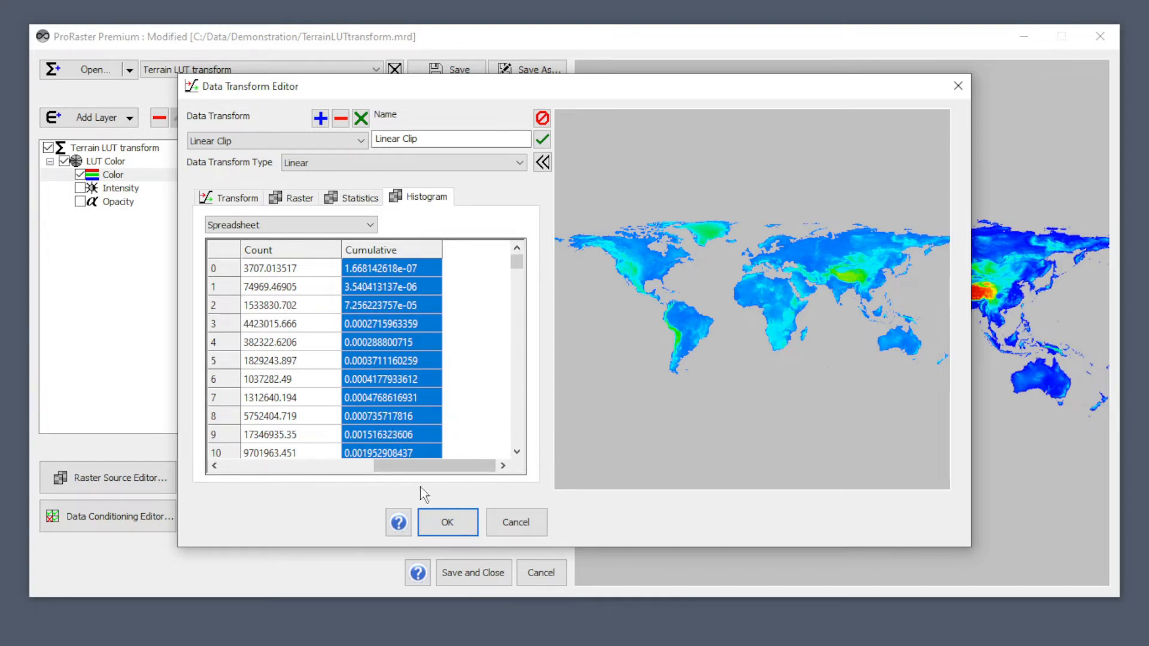
pyautogui.moveTo(424, 467); pyautogui.dragTo(275, 468)
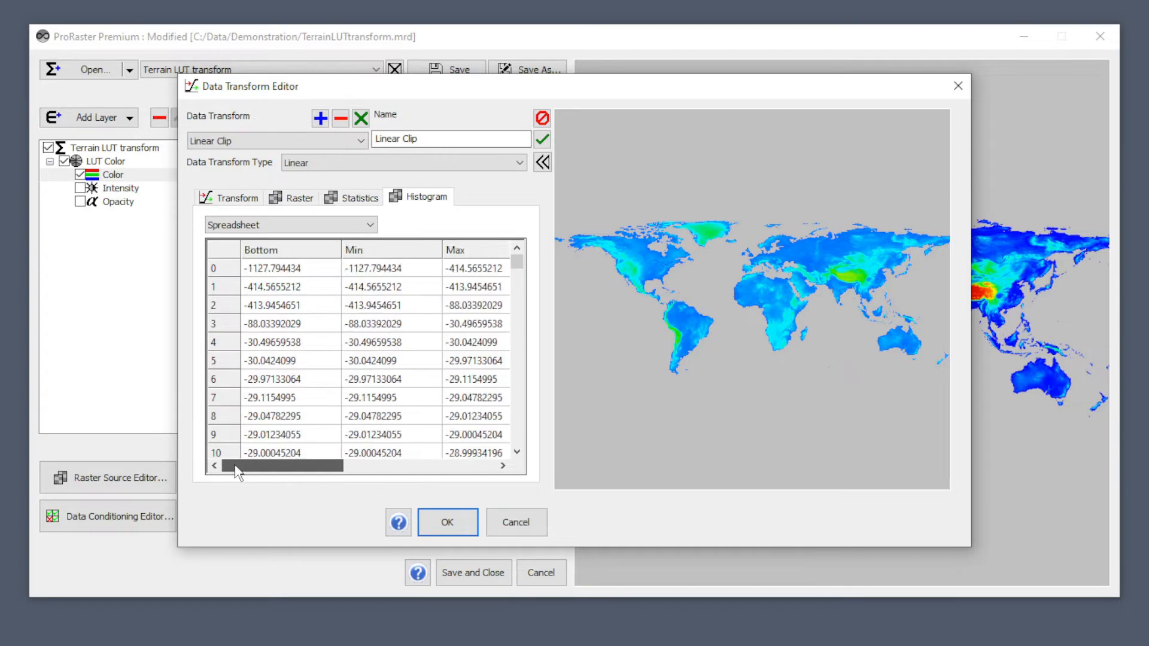
# Step: View the histogram as a Graph, then as Graph (Log stretch low) and Graph (Log stretch high)
pyautogui.click(320, 231)
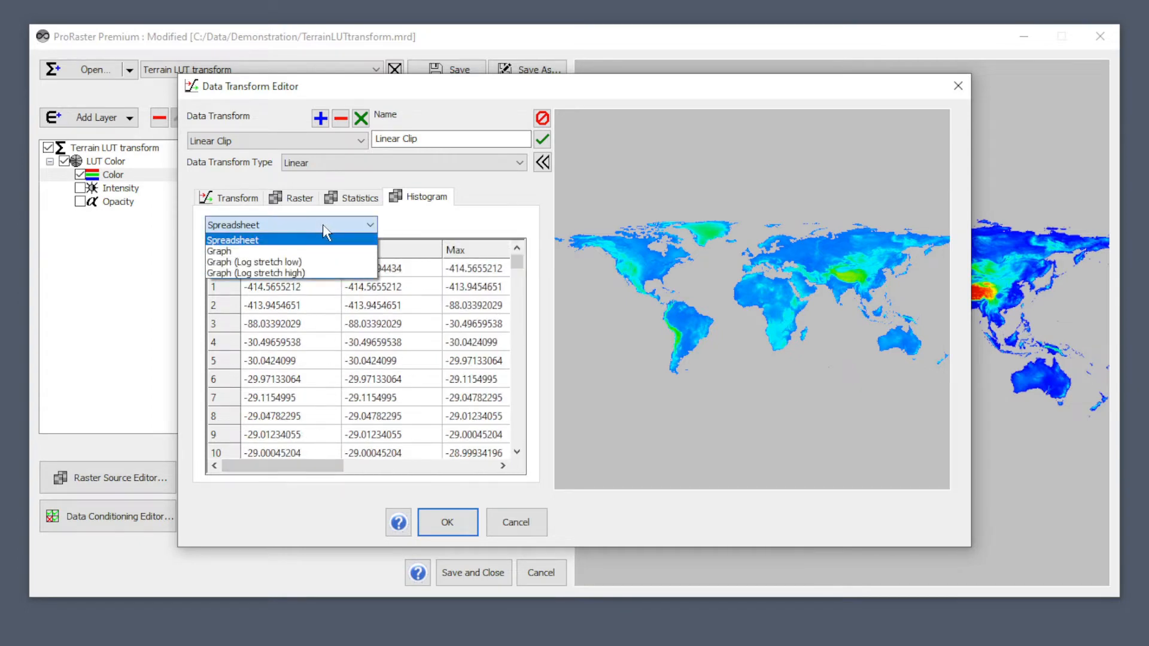
pyautogui.click(266, 252)
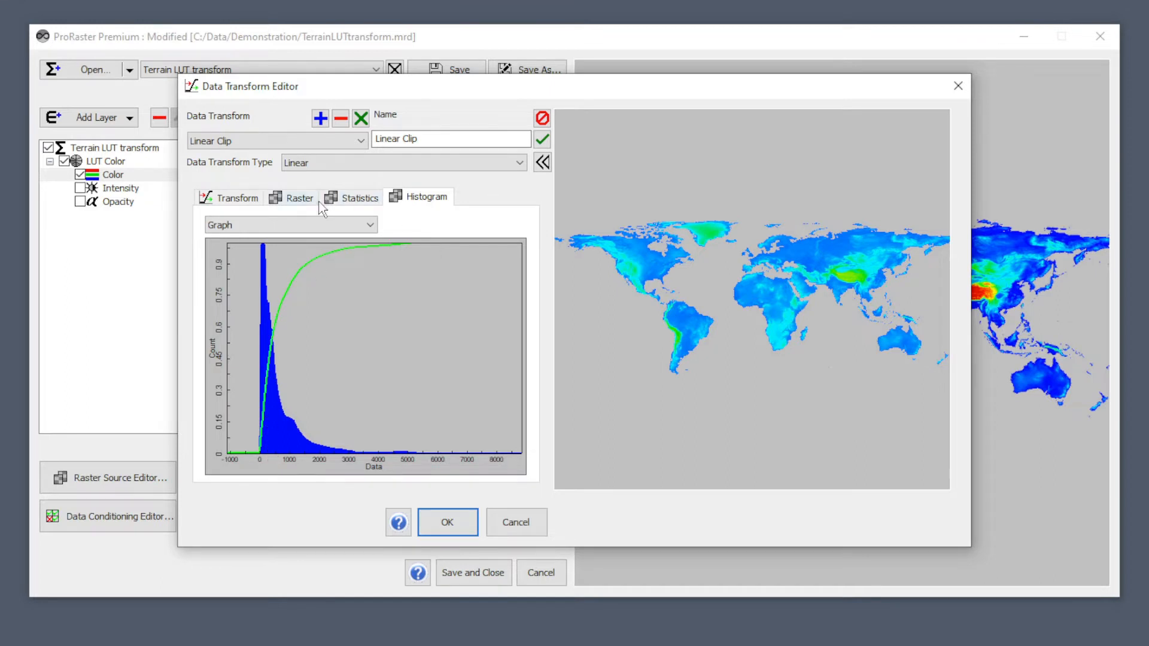
pyautogui.click(298, 226)
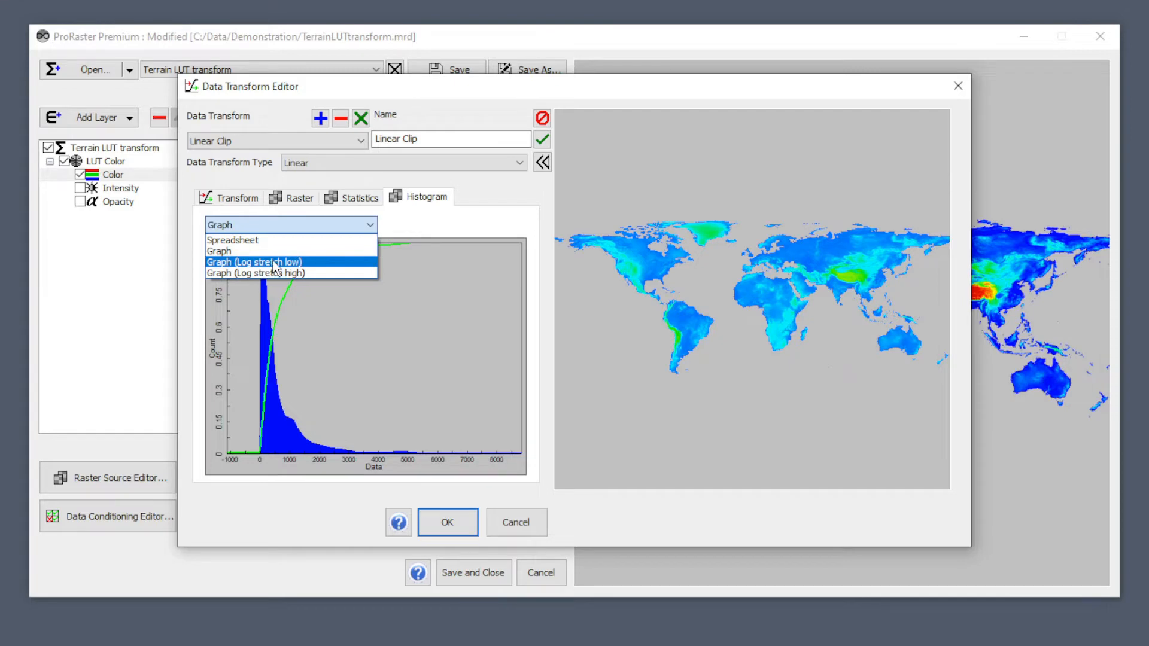
pyautogui.click(273, 262)
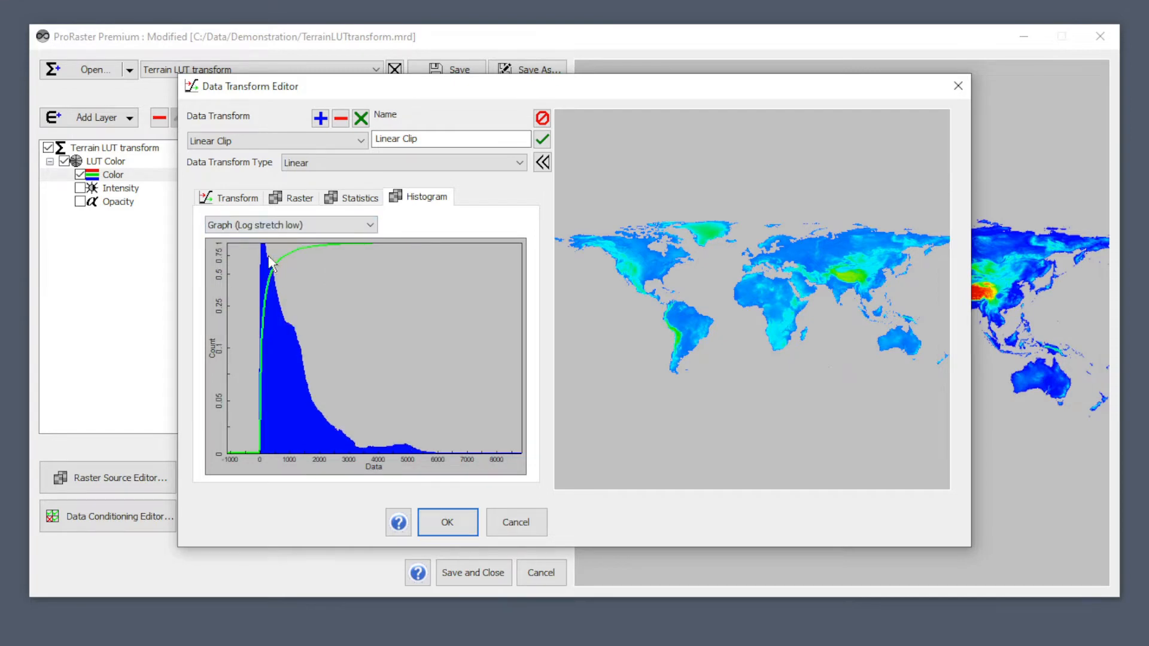
pyautogui.click(291, 225)
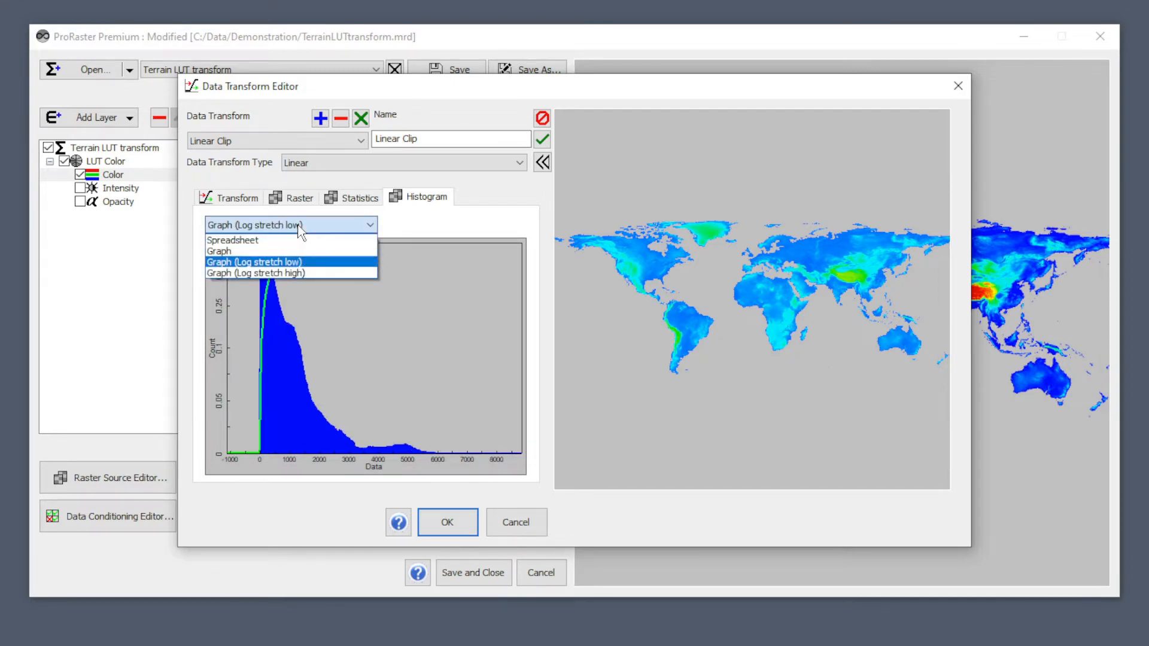
pyautogui.click(292, 275)
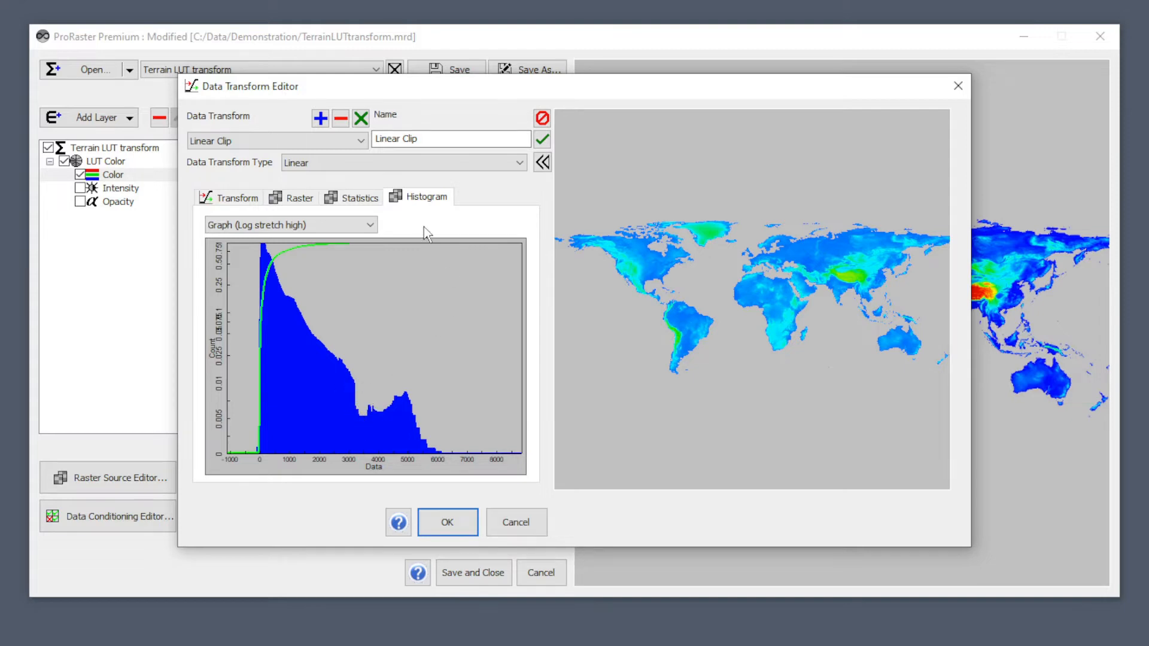
# Step: Set the Linear Clip transform's bandpass to Percentile with minimum .1 and maximum .95, and inspect the preview over southwestern Asia
pyautogui.click(358, 198)
pyautogui.click(298, 199)
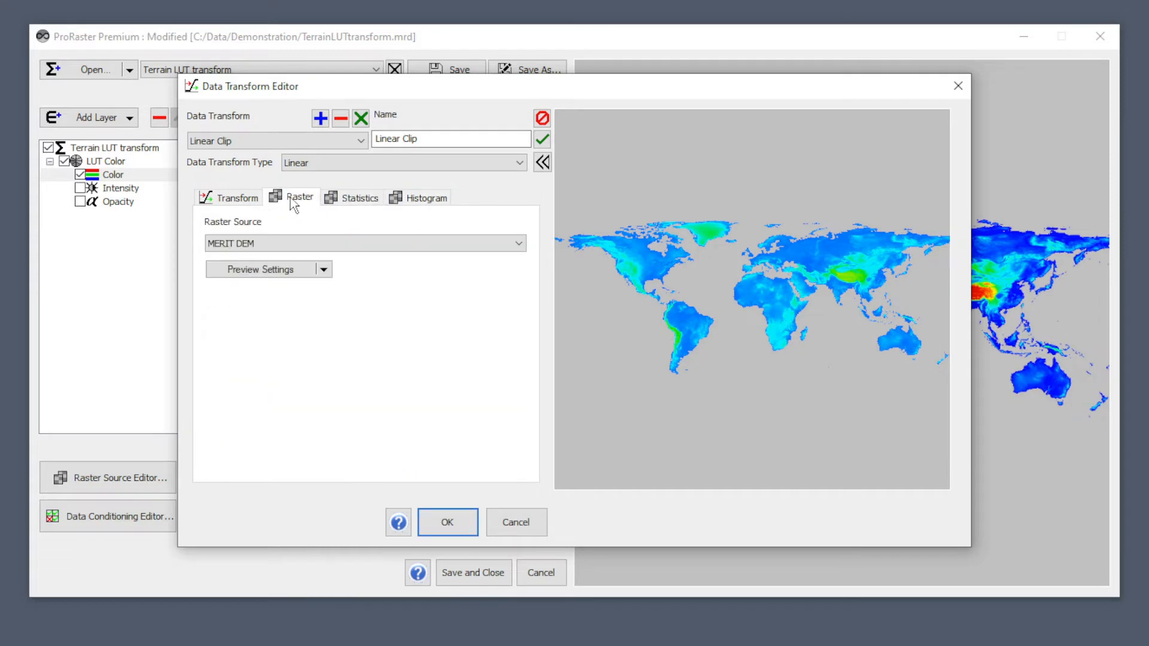
pyautogui.click(238, 200)
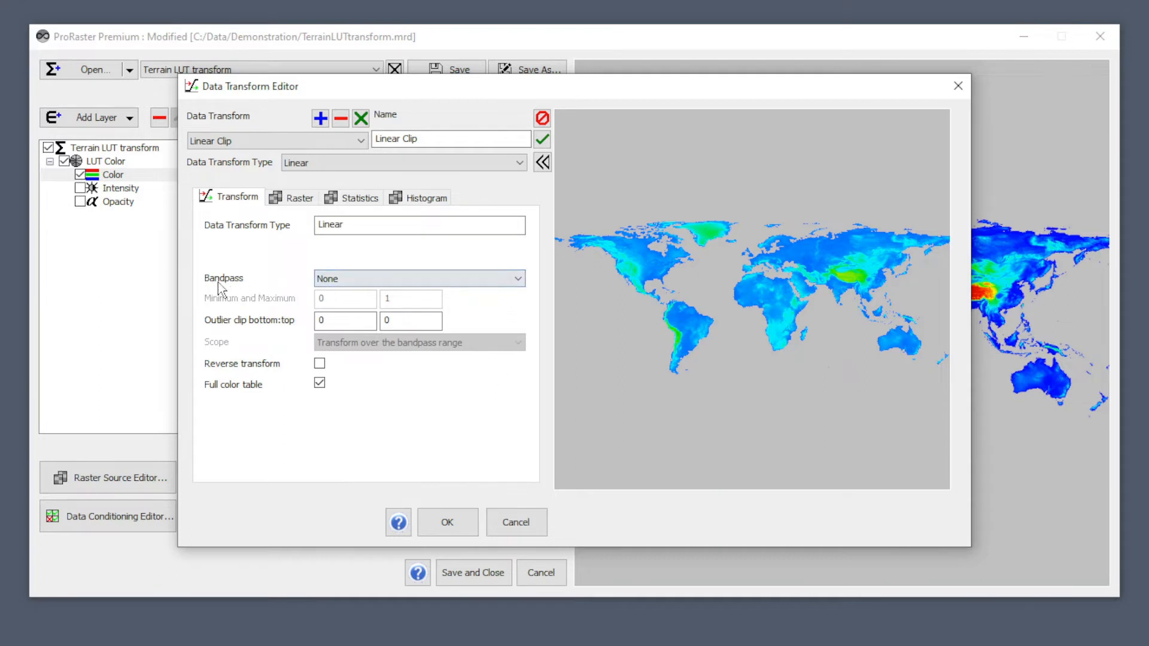
pyautogui.click(517, 279)
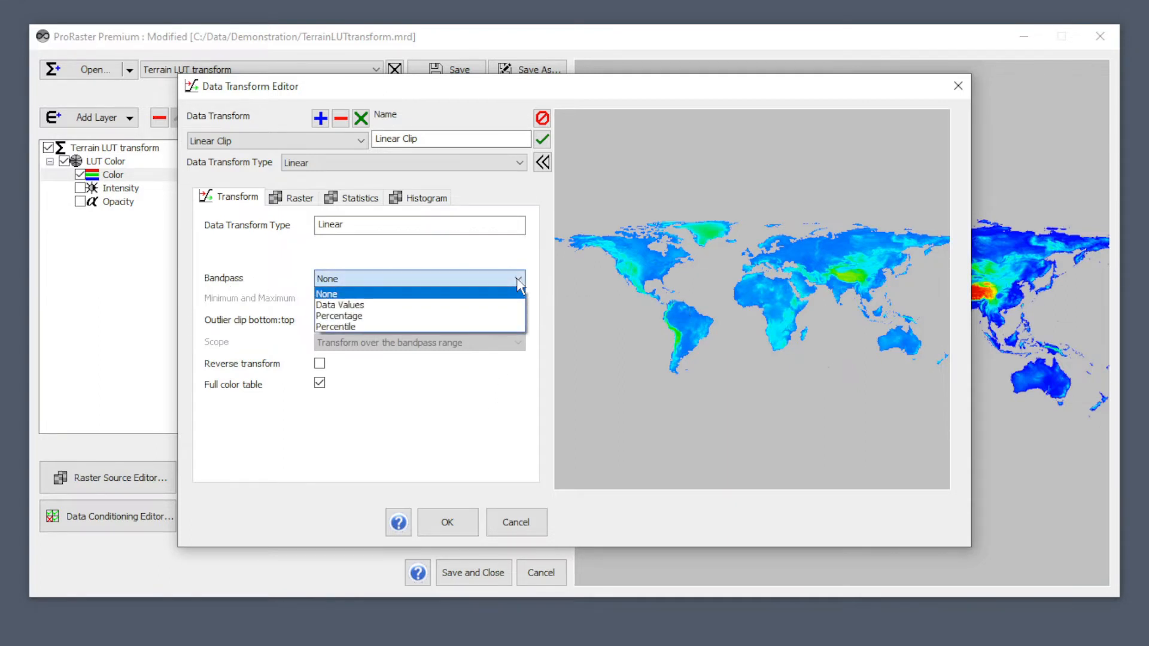
pyautogui.click(419, 327)
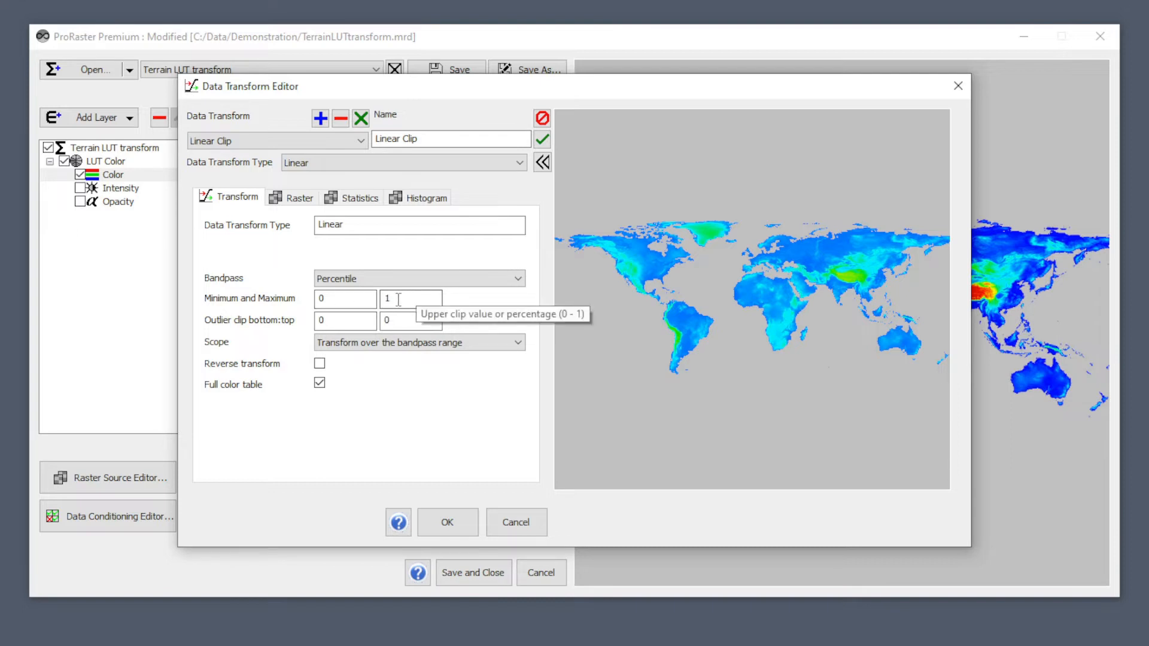
pyautogui.doubleClick(333, 298)
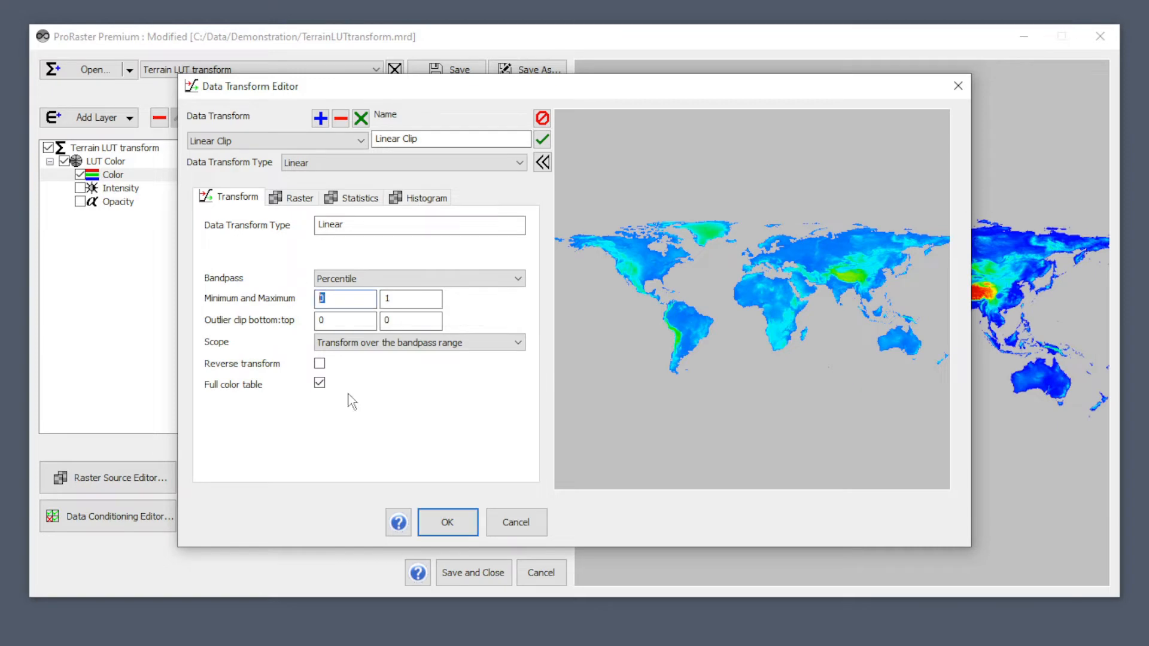
pyautogui.write('.1')
pyautogui.press('Tab')
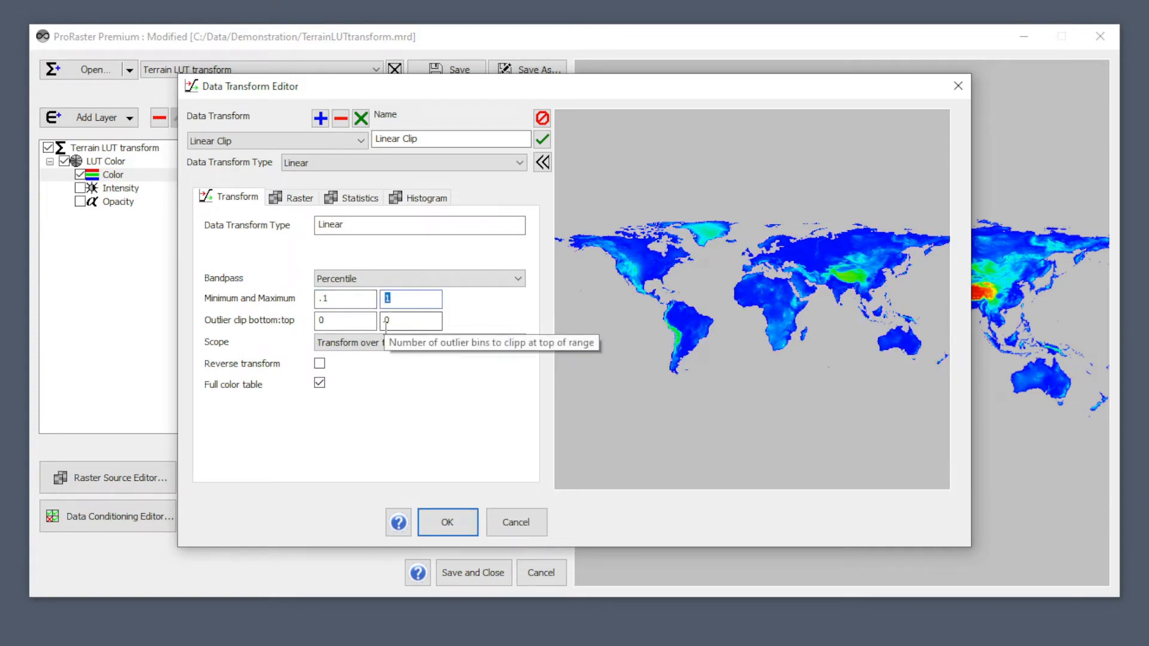
pyautogui.write('.95')
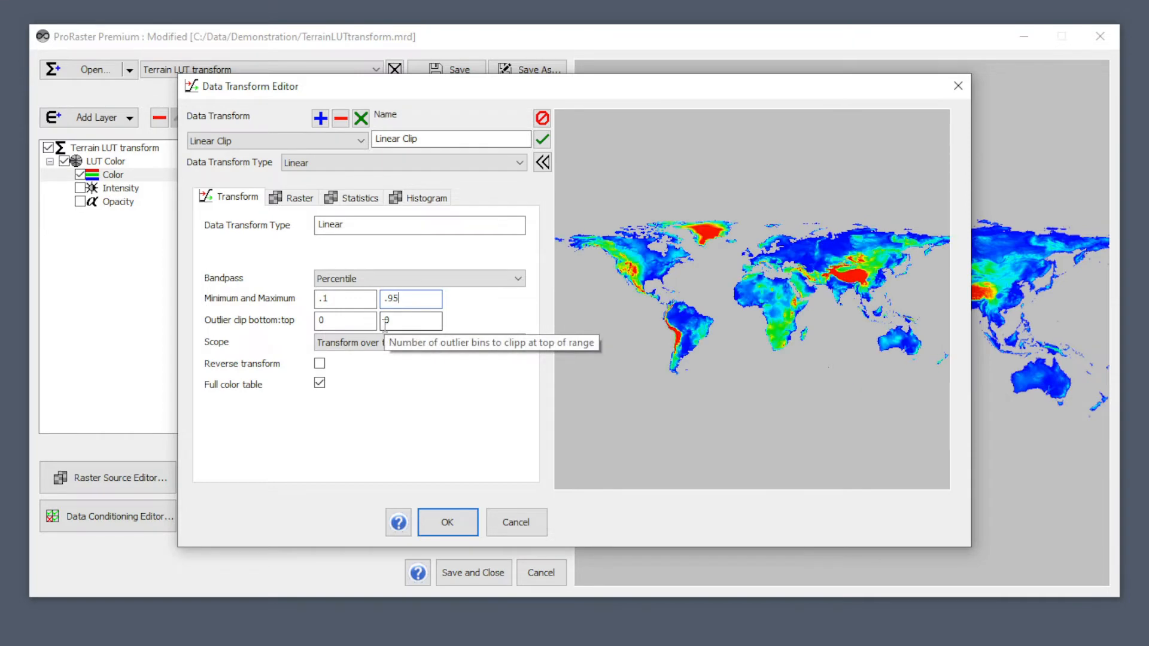
pyautogui.scroll(5, 843, 263)
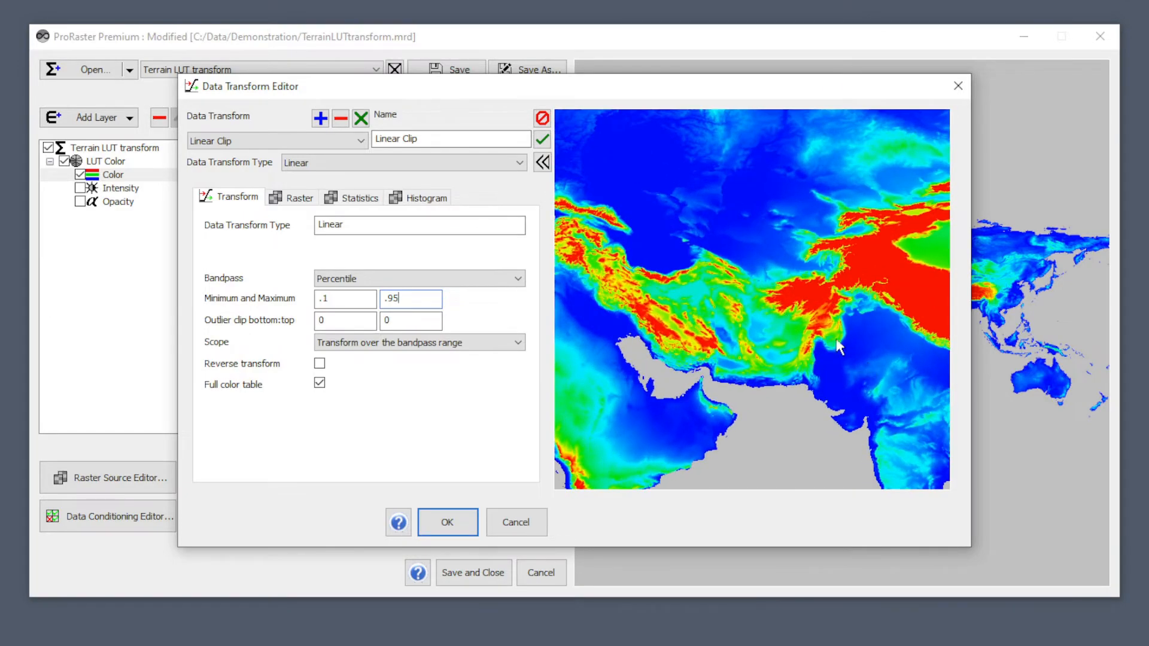
pyautogui.scroll(-5, 785, 314)
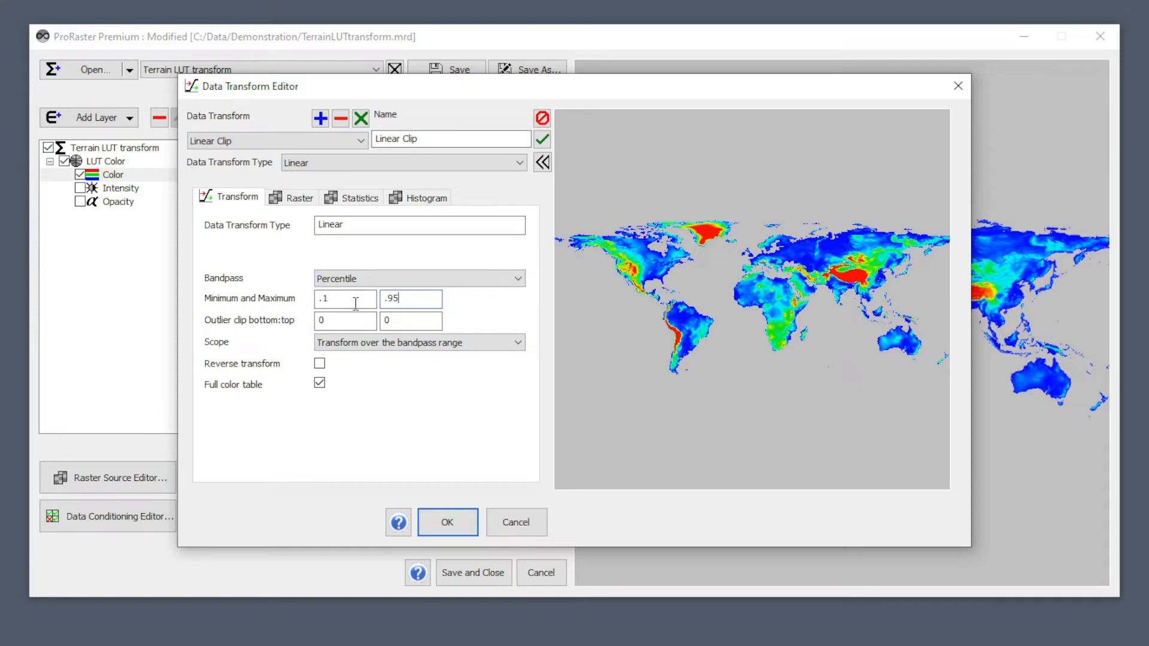
# Step: Set the percentile bandpass minimum to 0
pyautogui.click(337, 299)
pyautogui.moveTo(337, 299); pyautogui.dragTo(282, 304)
pyautogui.write('0')
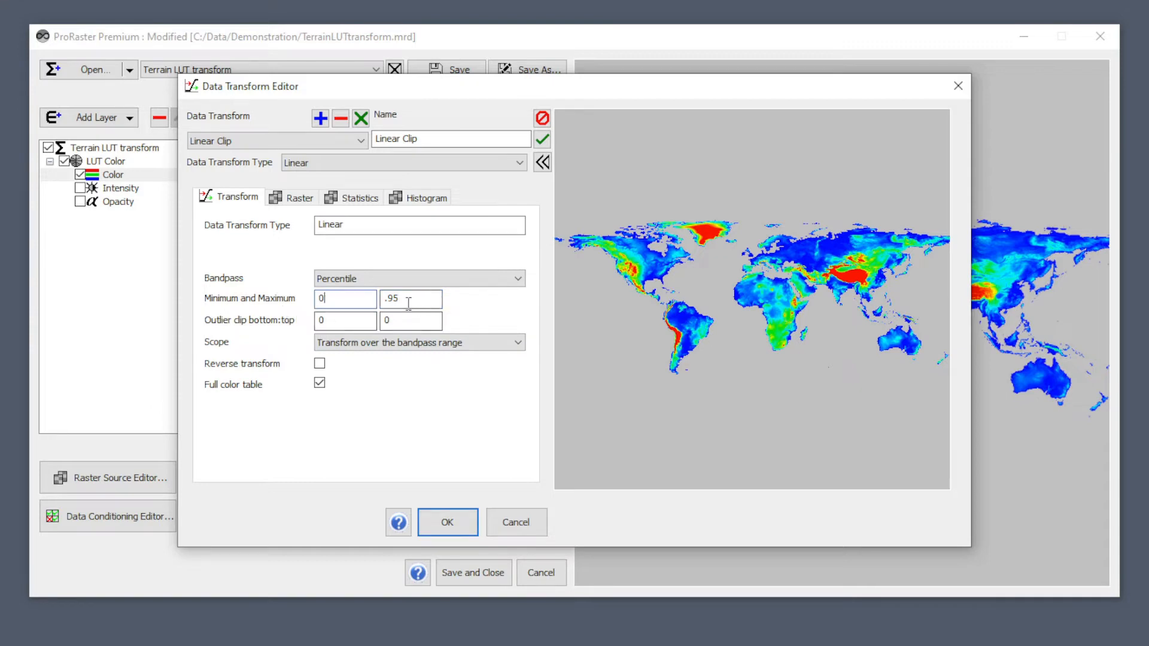
# Step: Set the percentile bandpass maximum to 1, and switch the bandpass to None
pyautogui.press('Tab')
pyautogui.write('1')
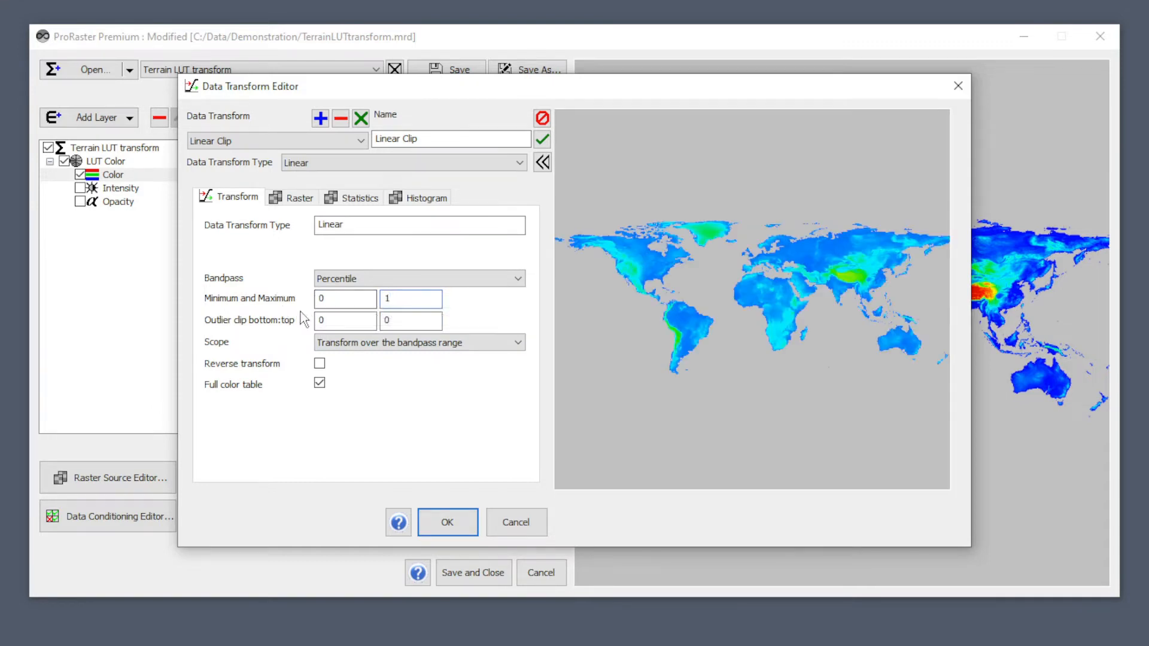
pyautogui.click(378, 279)
pyautogui.click(358, 295)
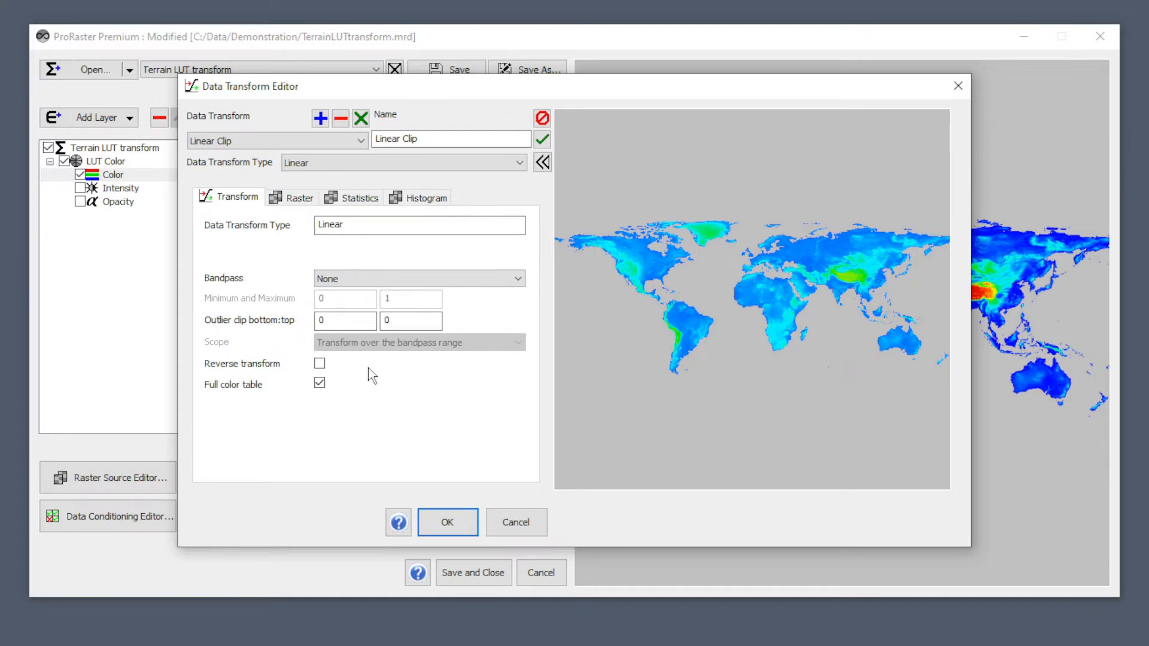
# Step: Try outlier clip values of 2 at bottom and top, and reduce both to 1
pyautogui.doubleClick(340, 322)
pyautogui.write('2')
pyautogui.press('Tab')
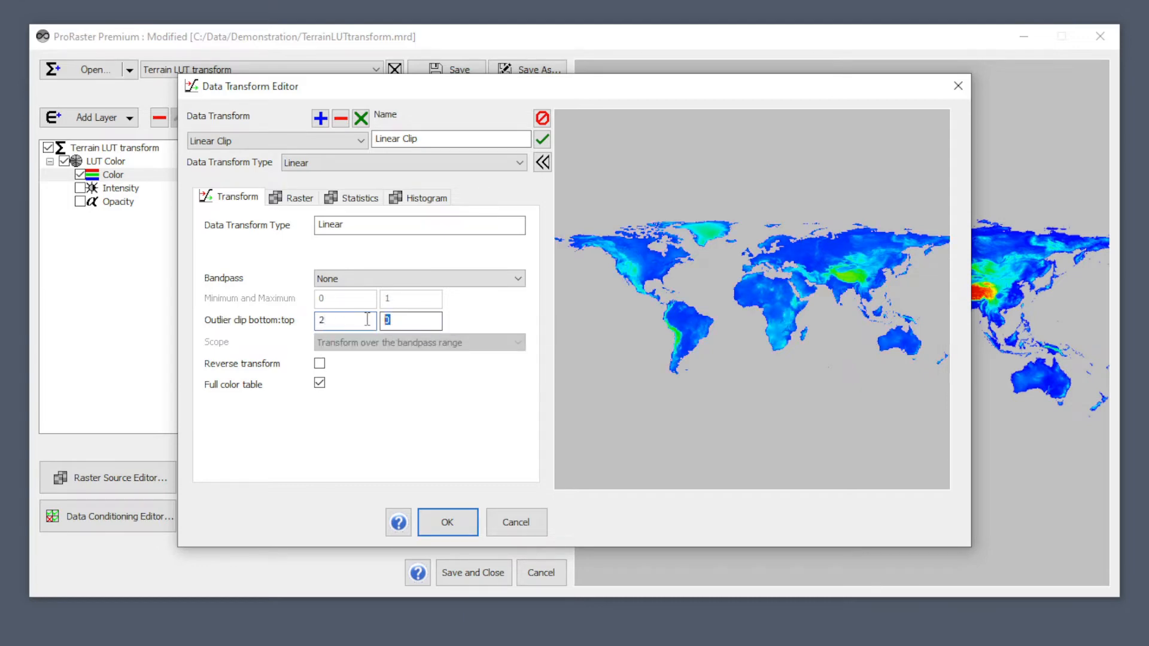
pyautogui.write('2')
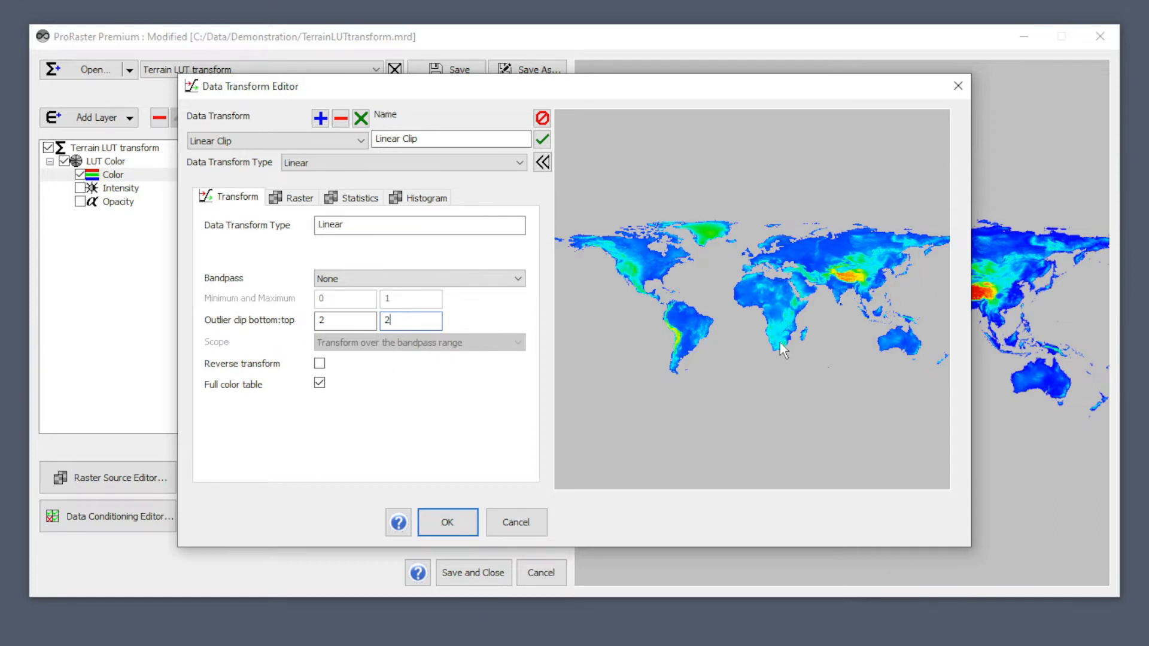
pyautogui.moveTo(399, 321); pyautogui.dragTo(296, 317)
pyautogui.write('1')
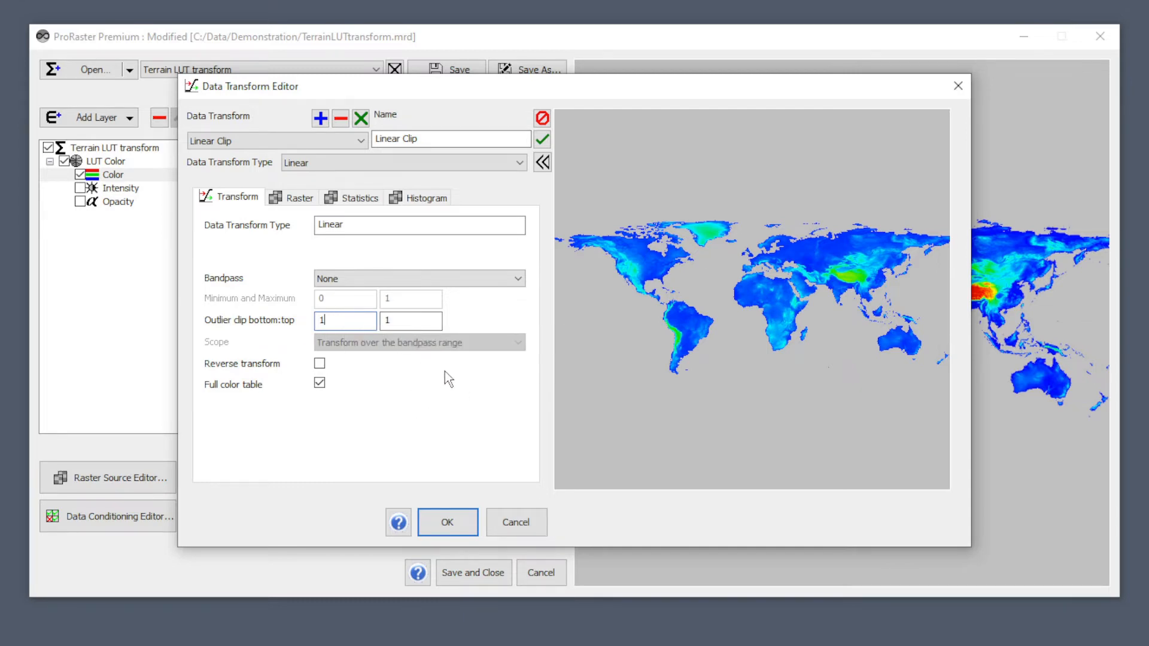
# Step: Reset the bottom and top outlier clip values to 0
pyautogui.click(372, 274)
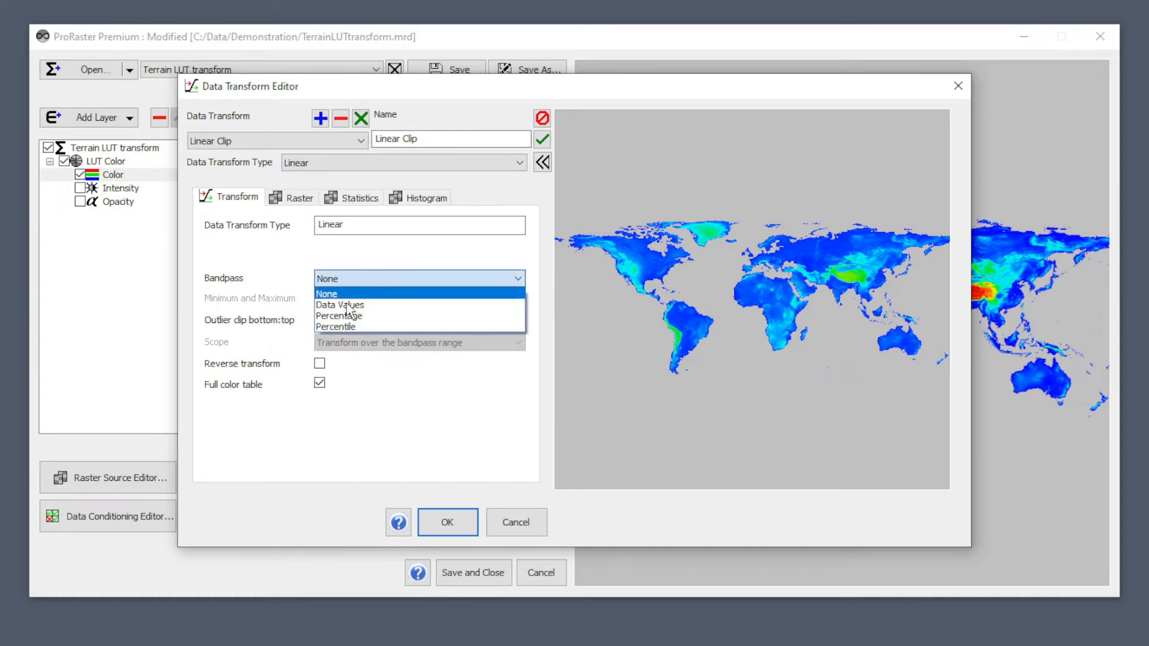
pyautogui.click(369, 378)
pyautogui.doubleClick(356, 321)
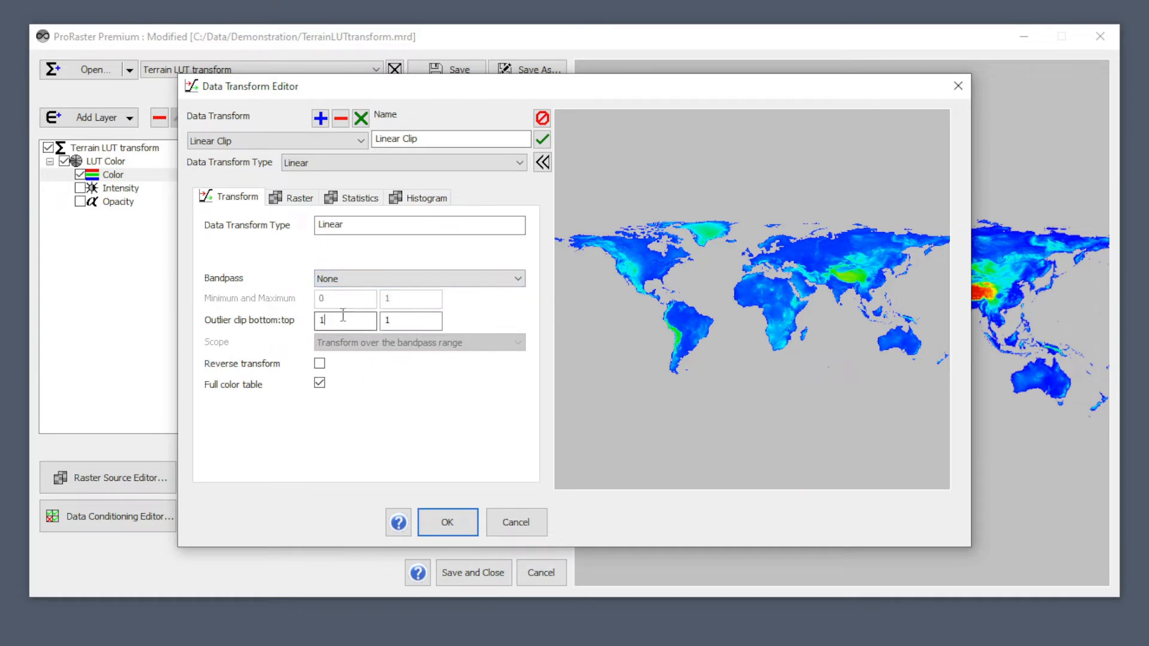
pyautogui.write('0')
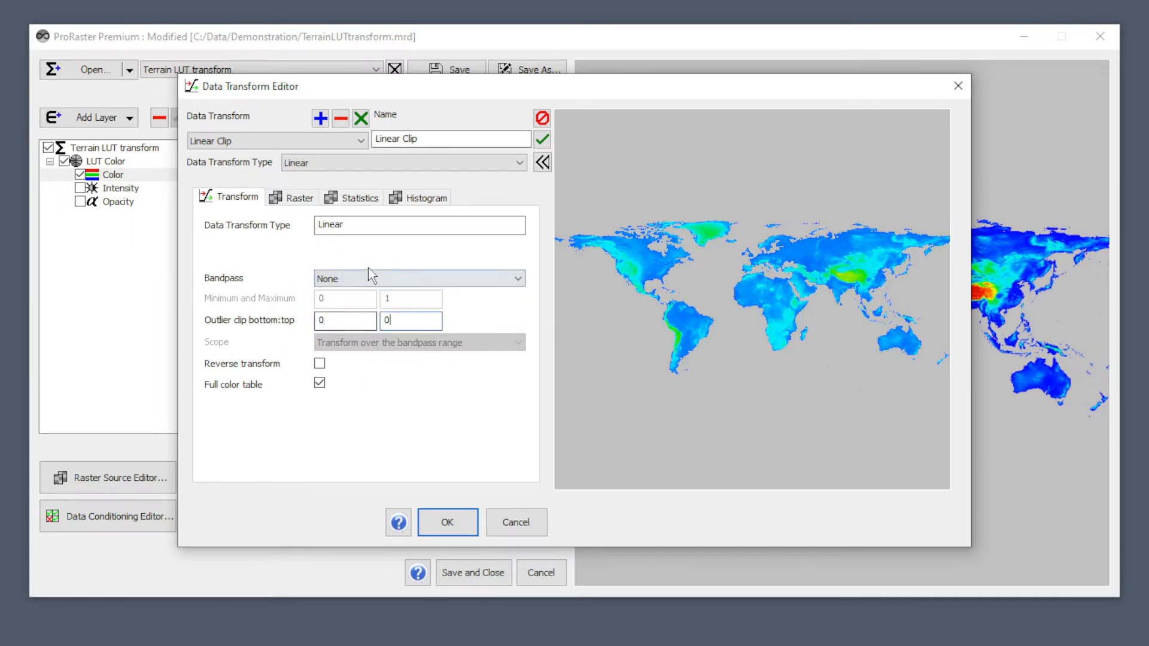
# Step: Set the bandpass to Data Values with a minimum of 0 and a maximum of 2500
pyautogui.click(367, 279)
pyautogui.click(345, 298)
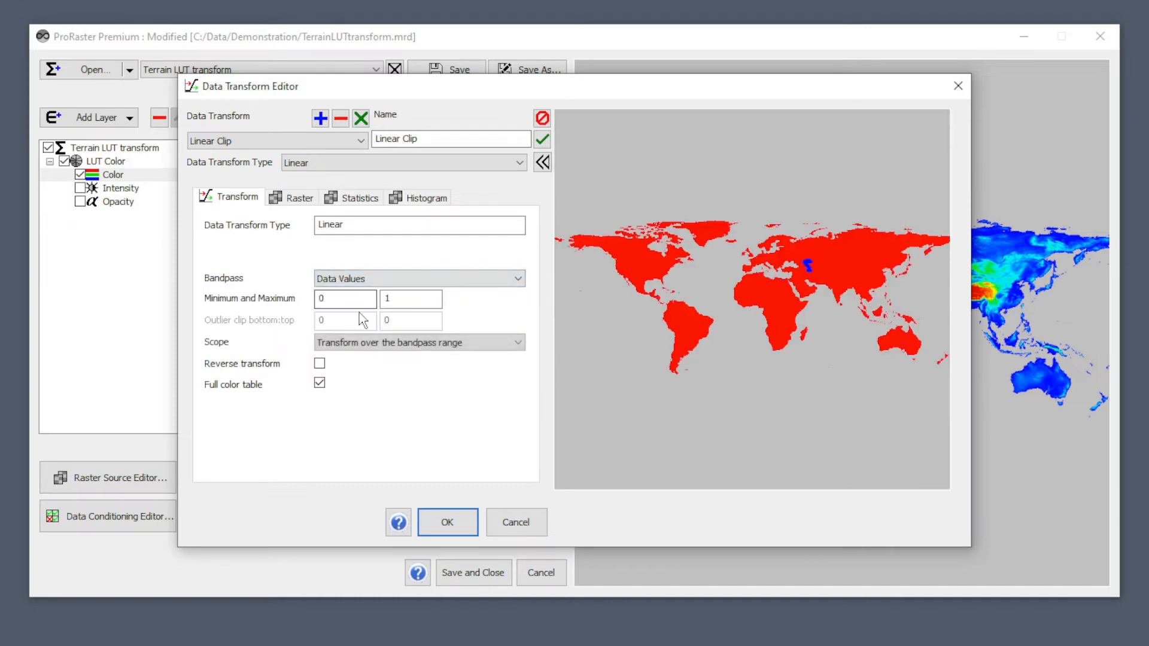
pyautogui.doubleClick(329, 298)
pyautogui.press('Tab')
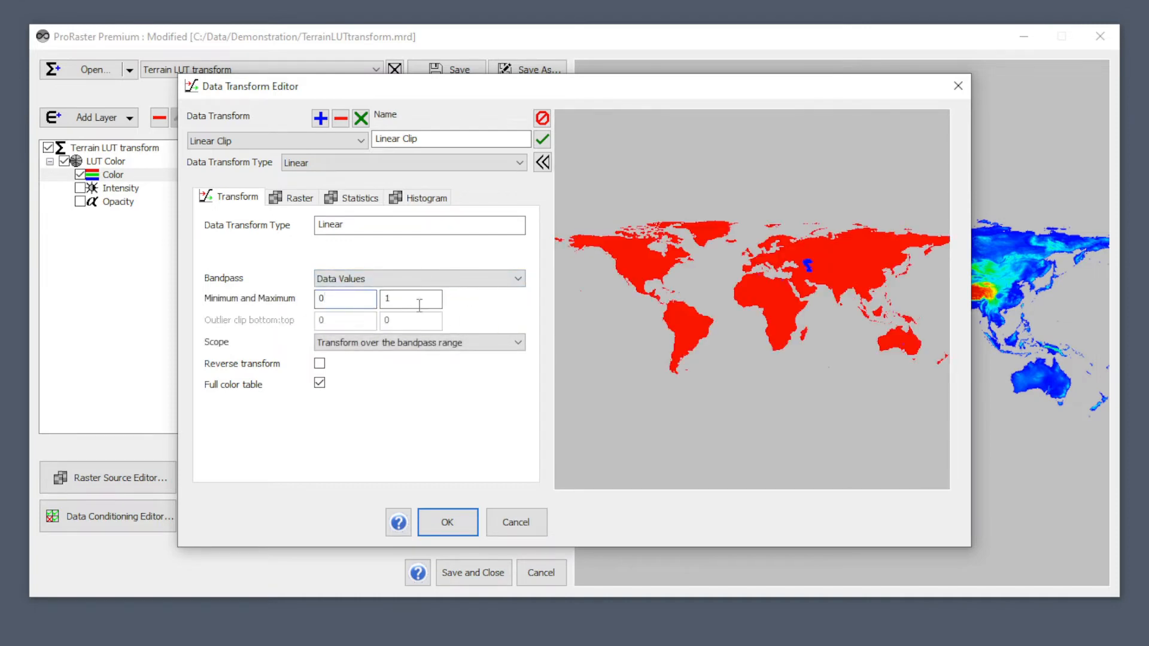
pyautogui.write('2500')
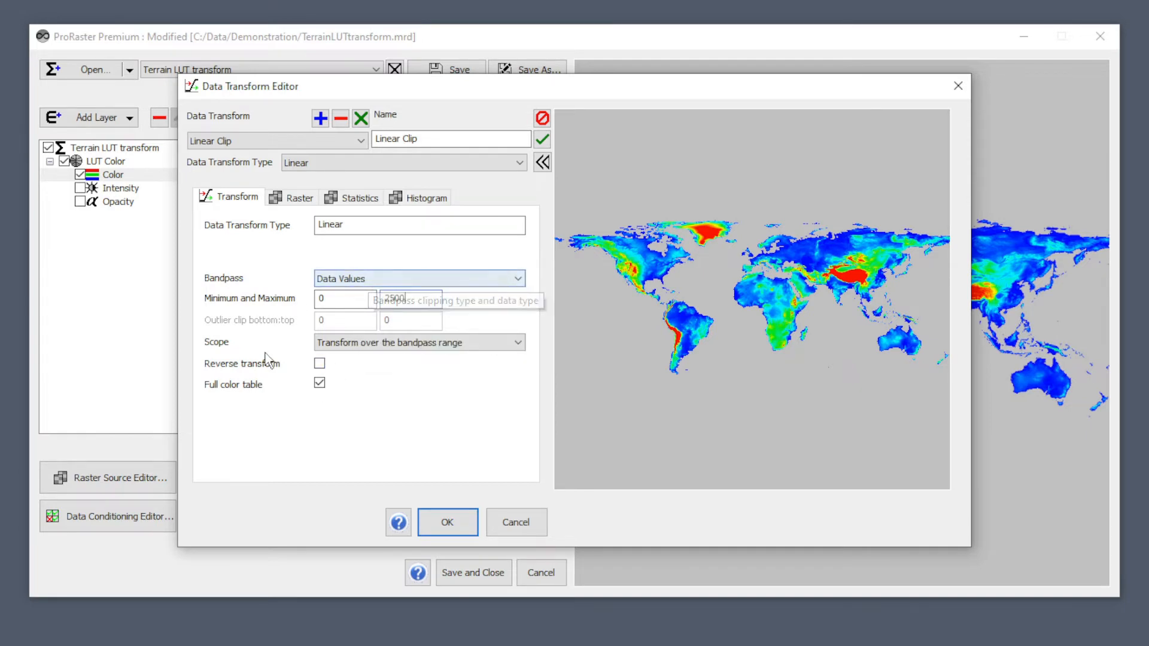
pyautogui.write('2500')
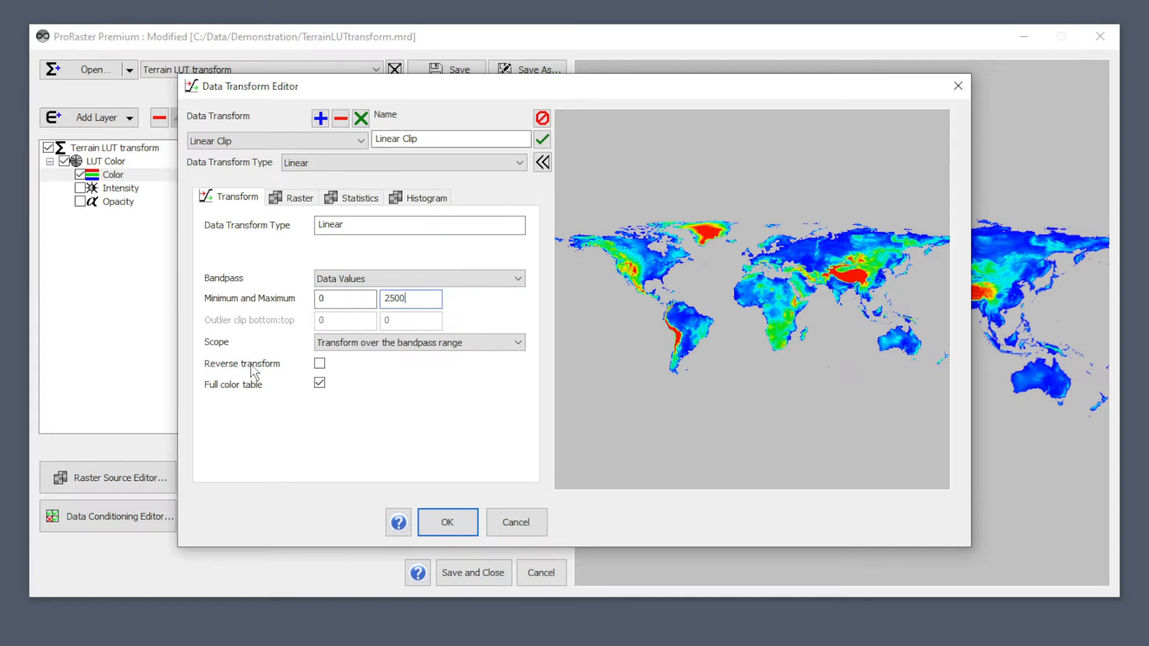
# Step: Preview the reversed transform and turn it off again, and set the scope to Transform over the statistical range
pyautogui.click(320, 365)
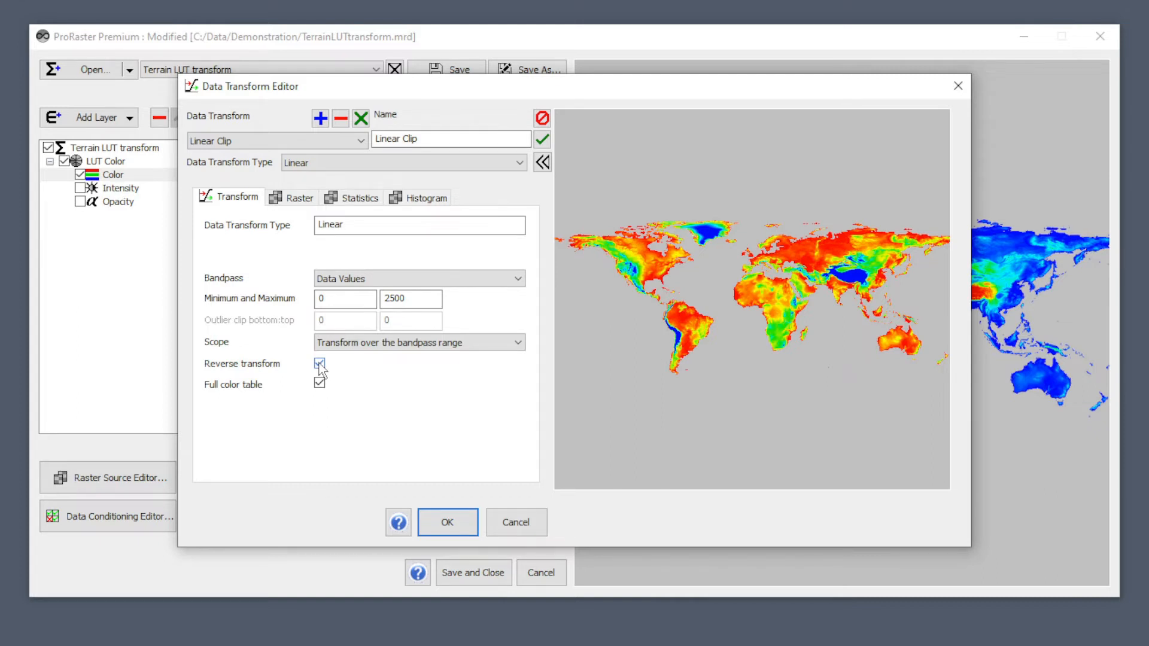
pyautogui.click(319, 364)
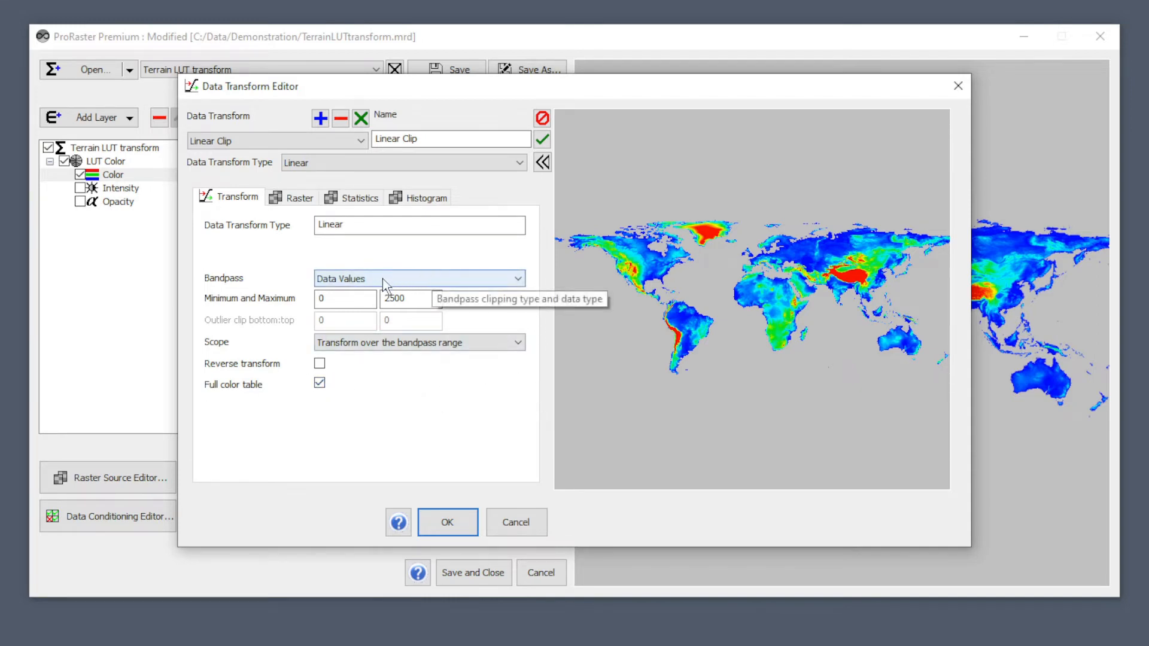
pyautogui.click(383, 344)
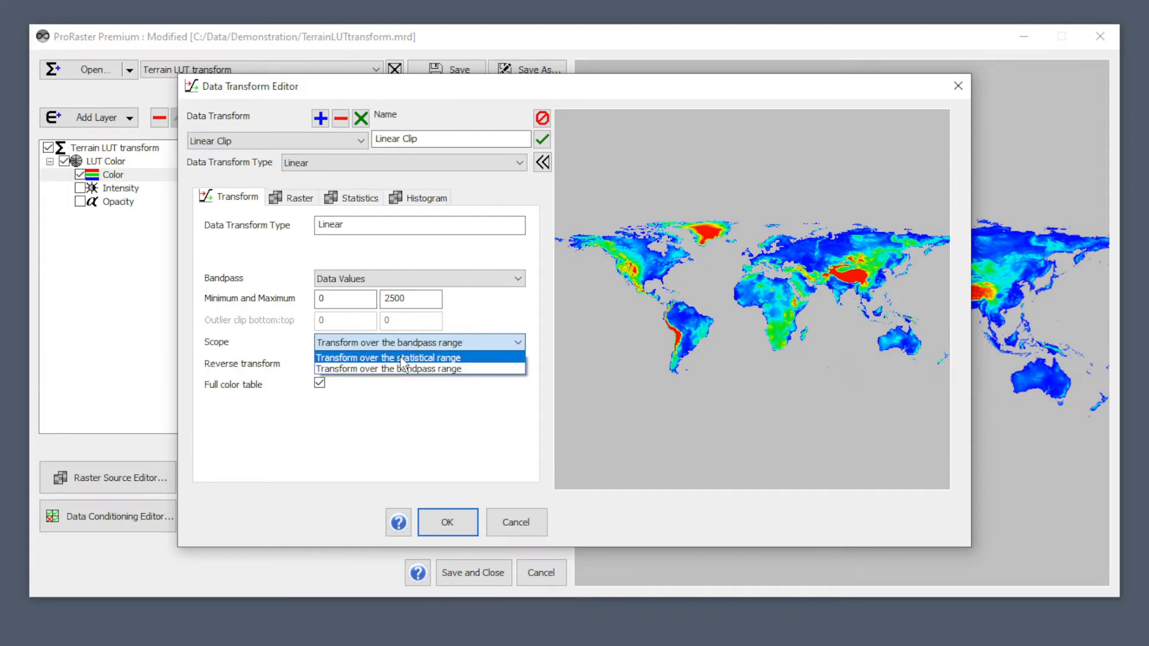
pyautogui.click(401, 358)
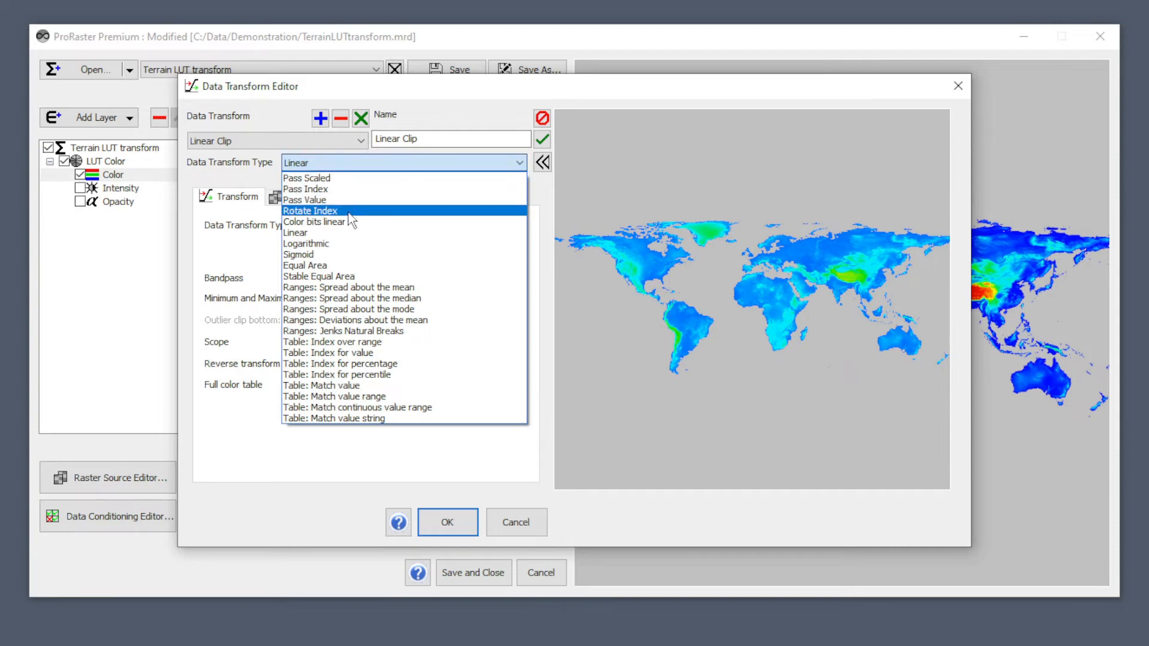
# Step: Try the Pass Scaled, Pass Index and Pass Value data transform types in turn
pyautogui.click(340, 178)
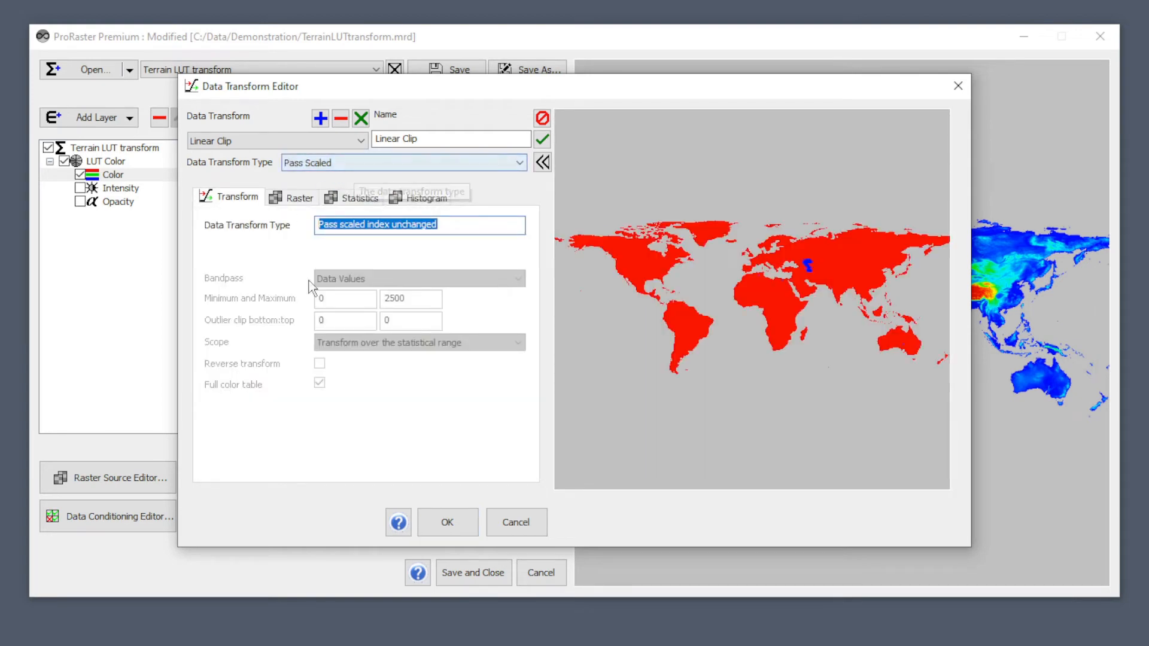
pyautogui.click(353, 163)
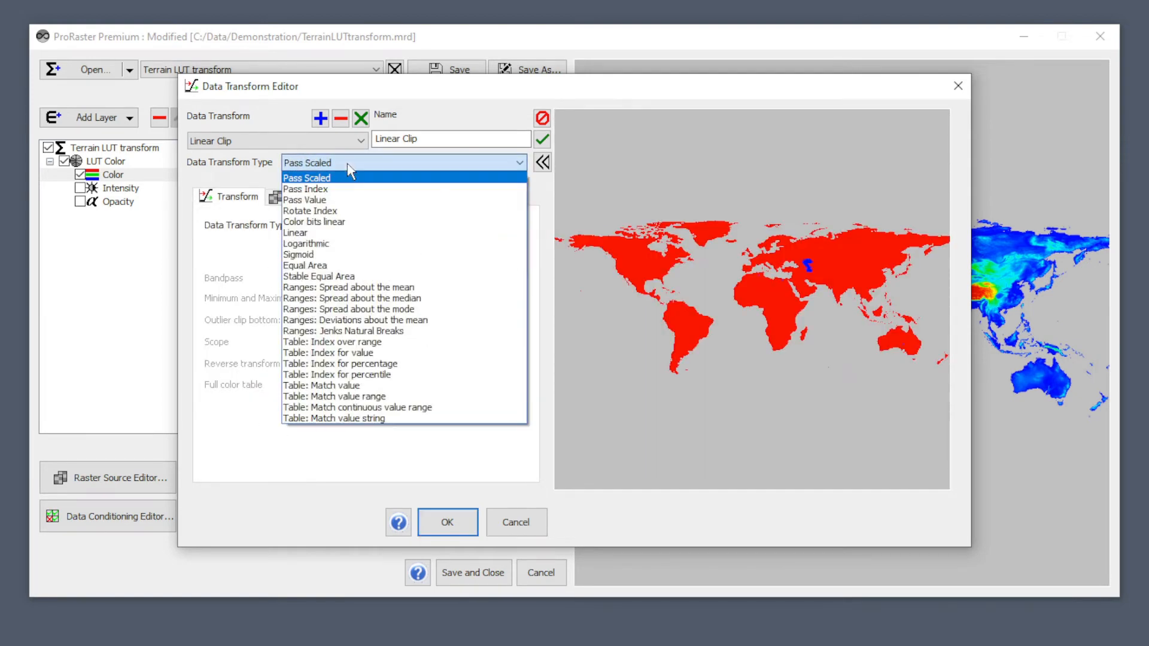
pyautogui.click(350, 186)
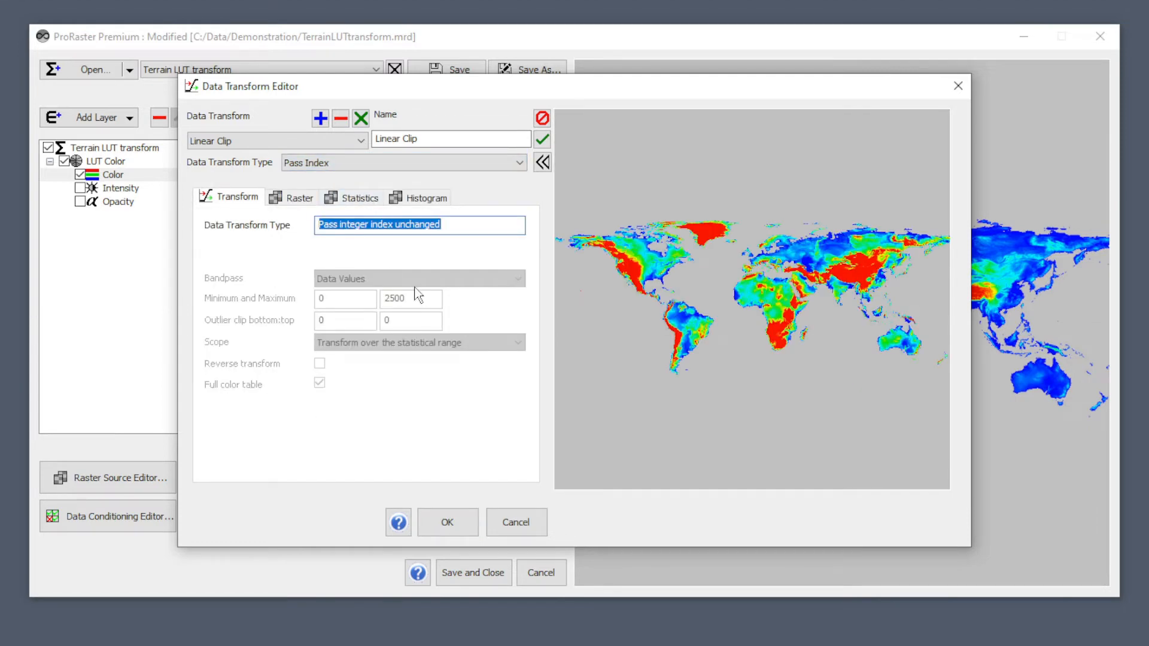
pyautogui.click(326, 163)
pyautogui.click(325, 201)
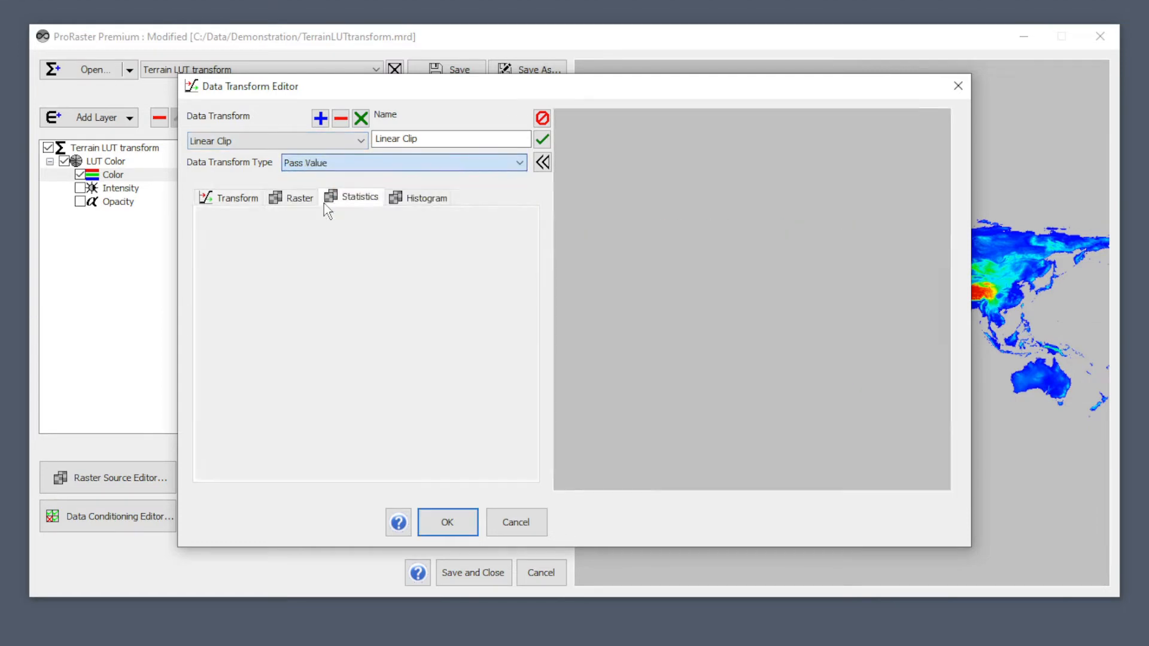
# Step: Try the Rotate Index transform type with the number of colors set to 8
pyautogui.click(346, 163)
pyautogui.click(384, 213)
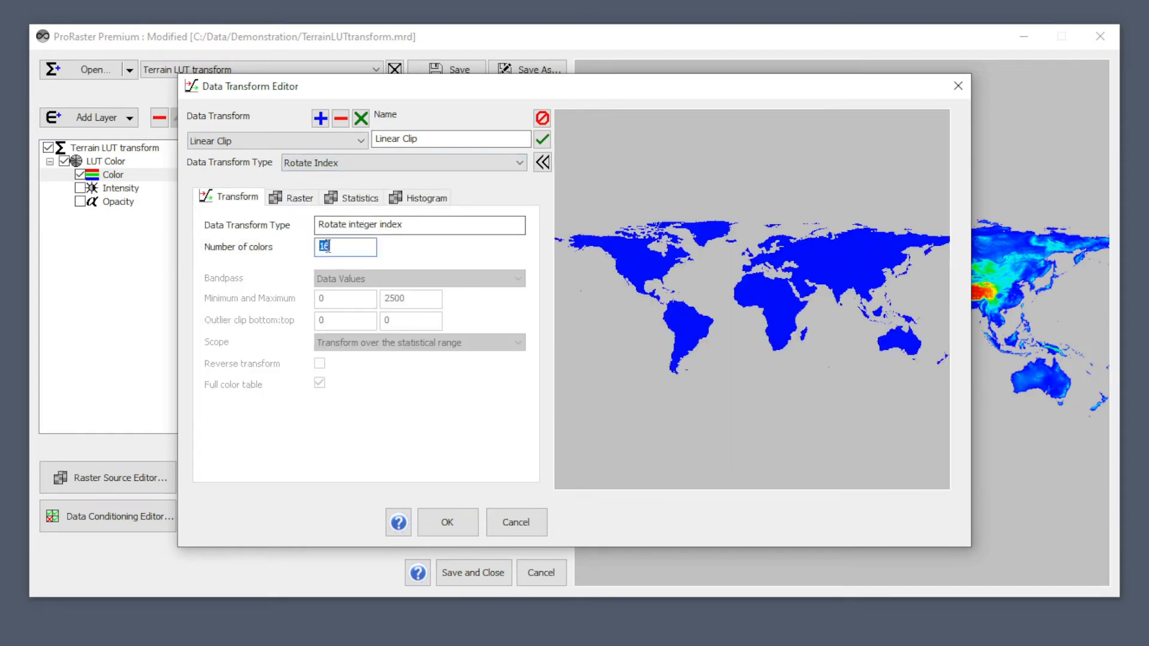
pyautogui.write('8')
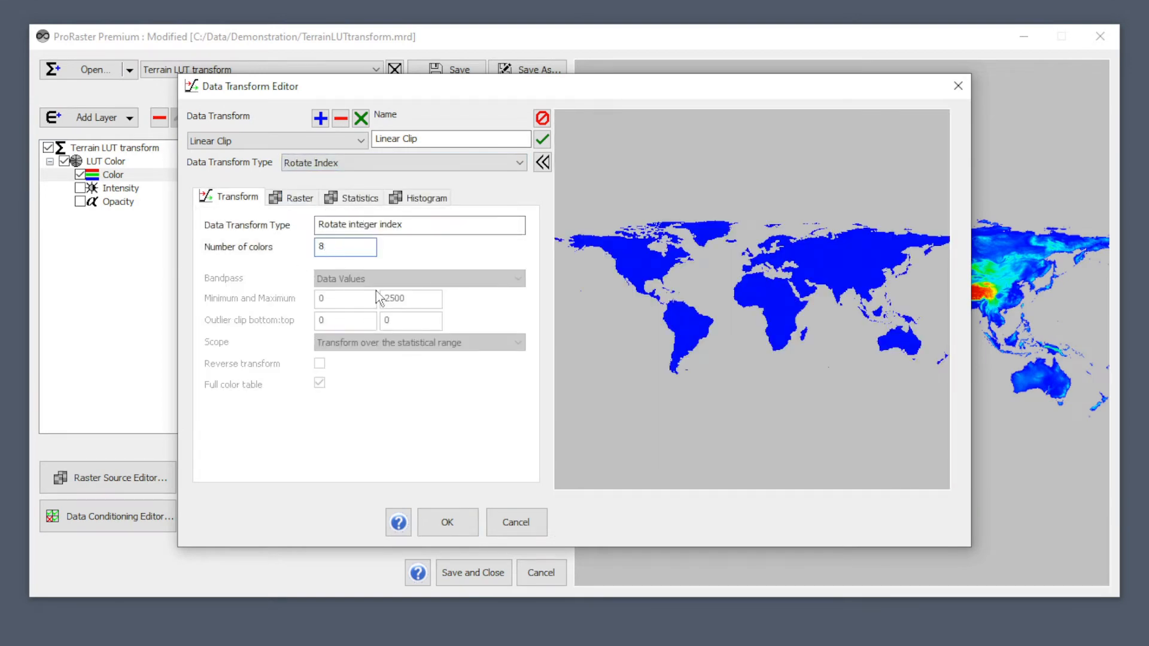
# Step: Try the Color bits linear transform type with 12 color bits
pyautogui.click(344, 167)
pyautogui.click(334, 222)
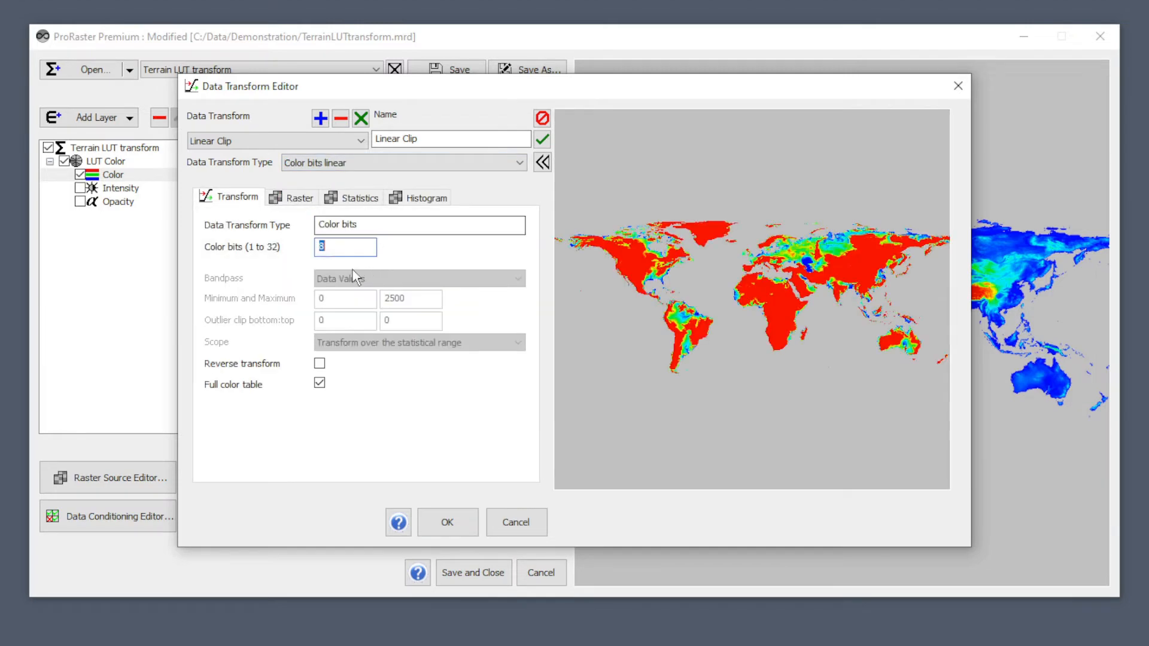
pyautogui.write('12')
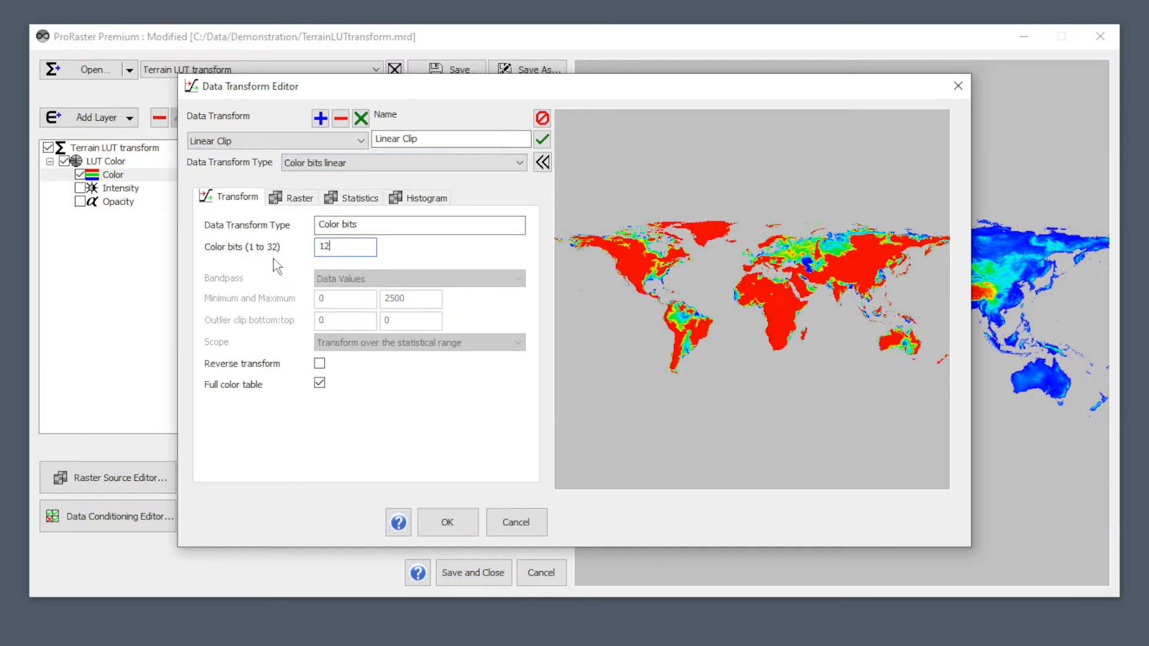
# Step: Return to the Linear transform type briefly, and try Logarithmic with a minimum of 100
pyautogui.click(346, 163)
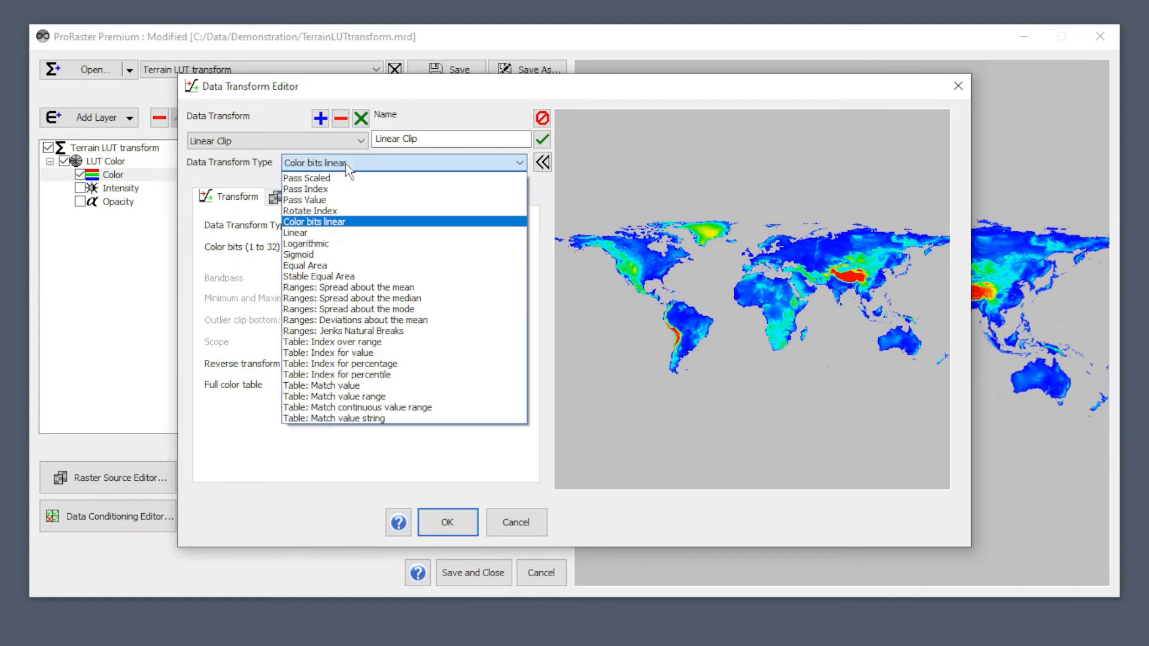
pyautogui.click(316, 234)
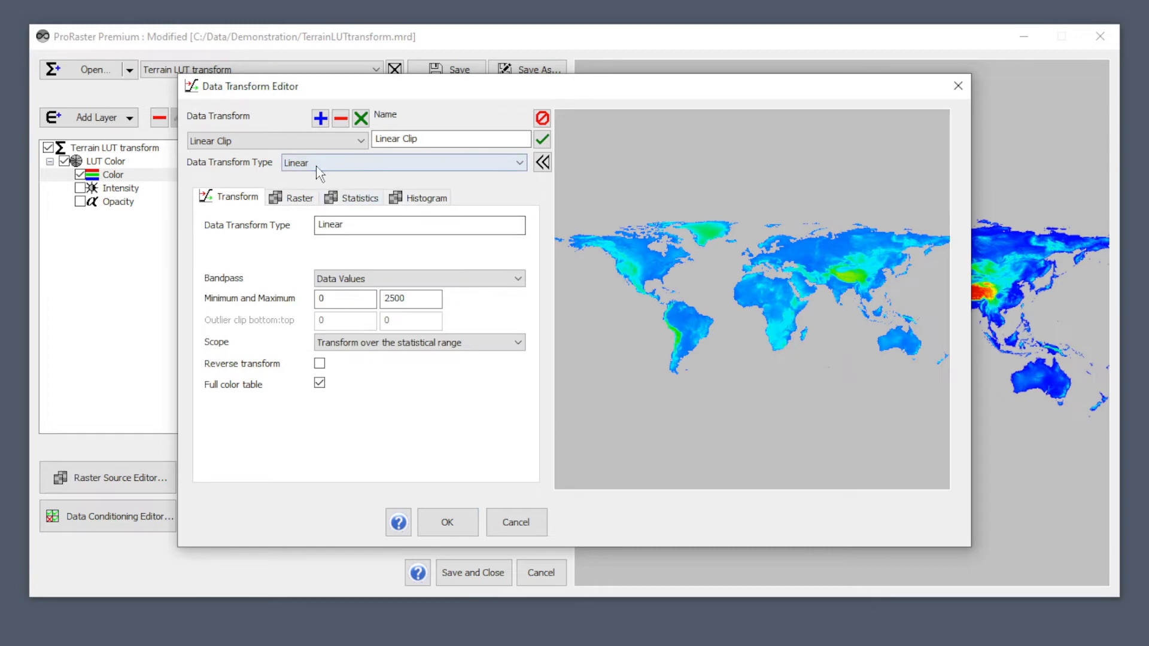
pyautogui.click(322, 165)
pyautogui.click(335, 235)
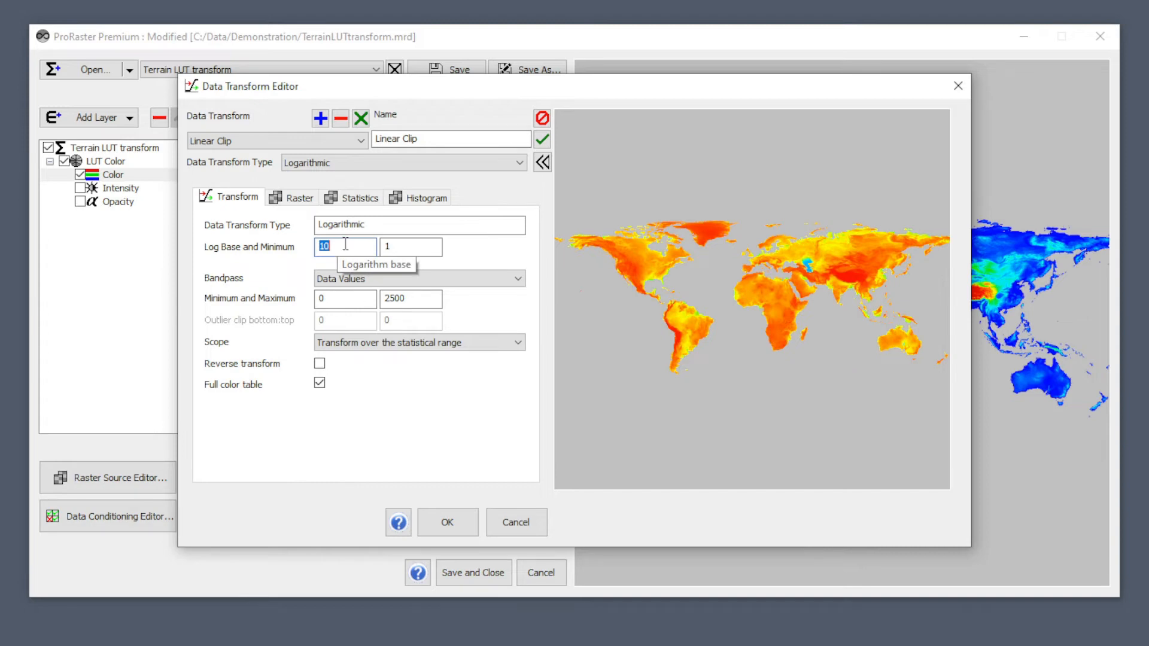
pyautogui.press('Tab')
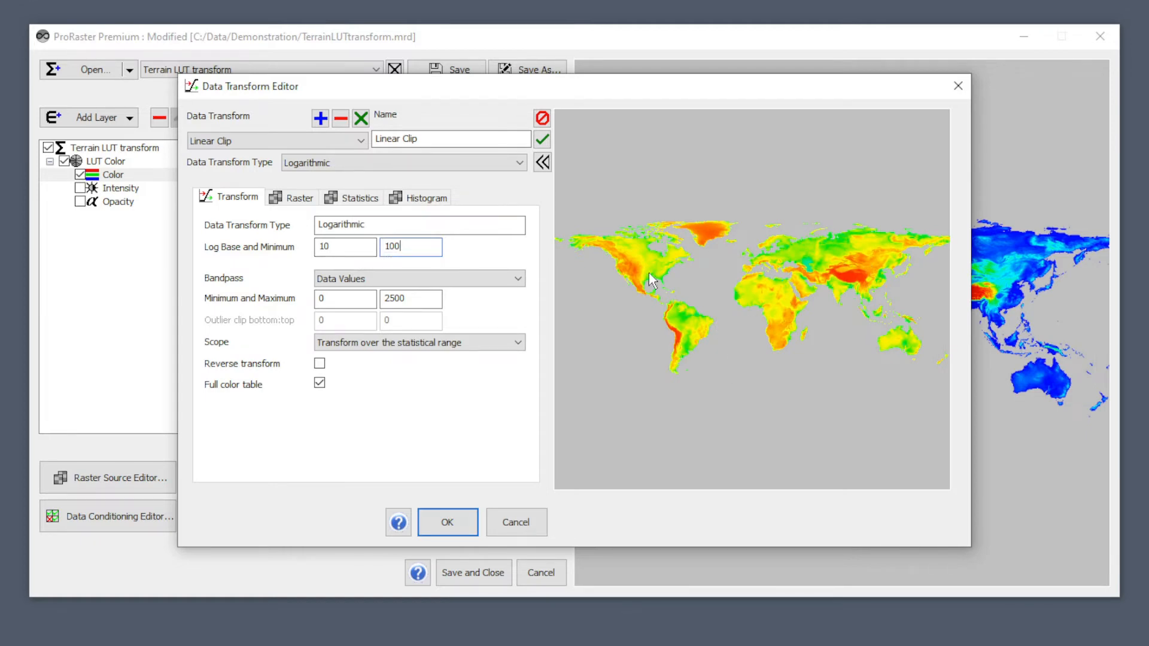
# Step: Try a logarithm base of 2, and restore the base to 10
pyautogui.moveTo(346, 248); pyautogui.dragTo(290, 240)
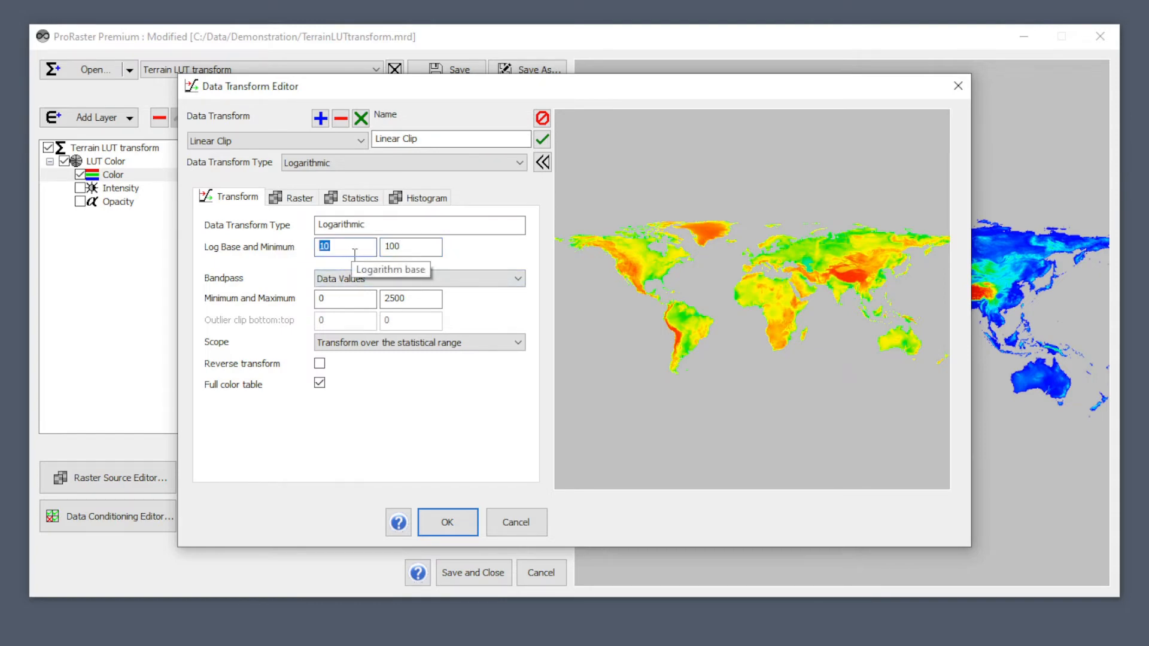
pyautogui.write('2')
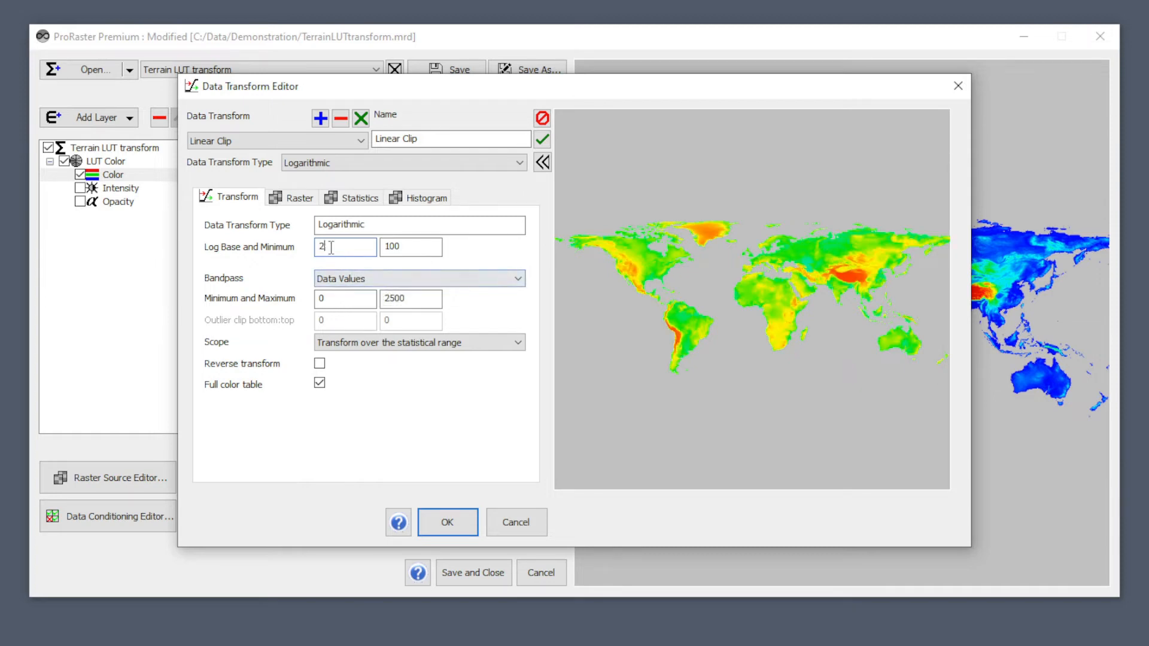
pyautogui.moveTo(336, 246); pyautogui.dragTo(282, 240)
pyautogui.write('10')
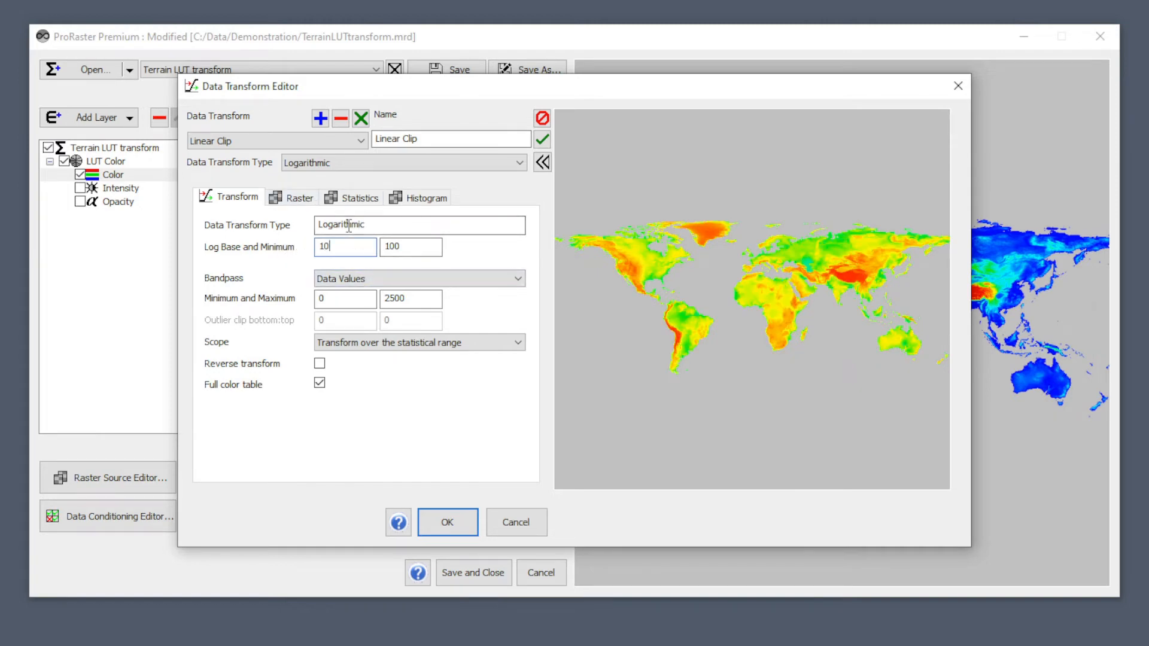
# Step: Change the transform type to Sigmoid, and compare Sigmoid K values of -.5 and 0.5
pyautogui.click(374, 164)
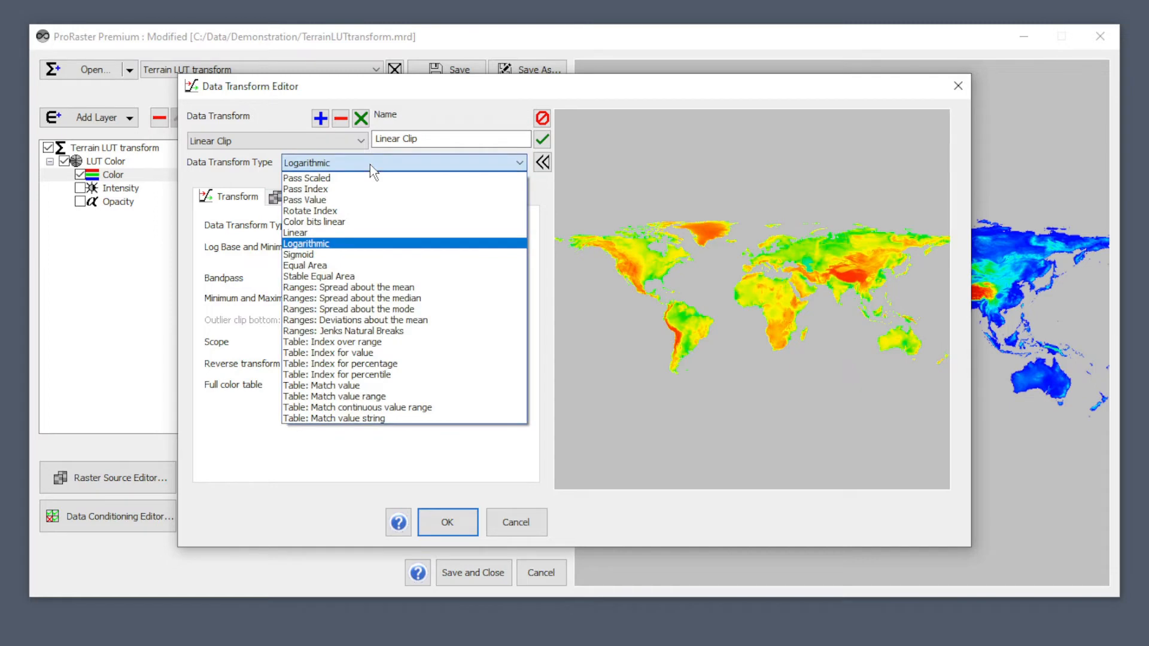
pyautogui.click(358, 256)
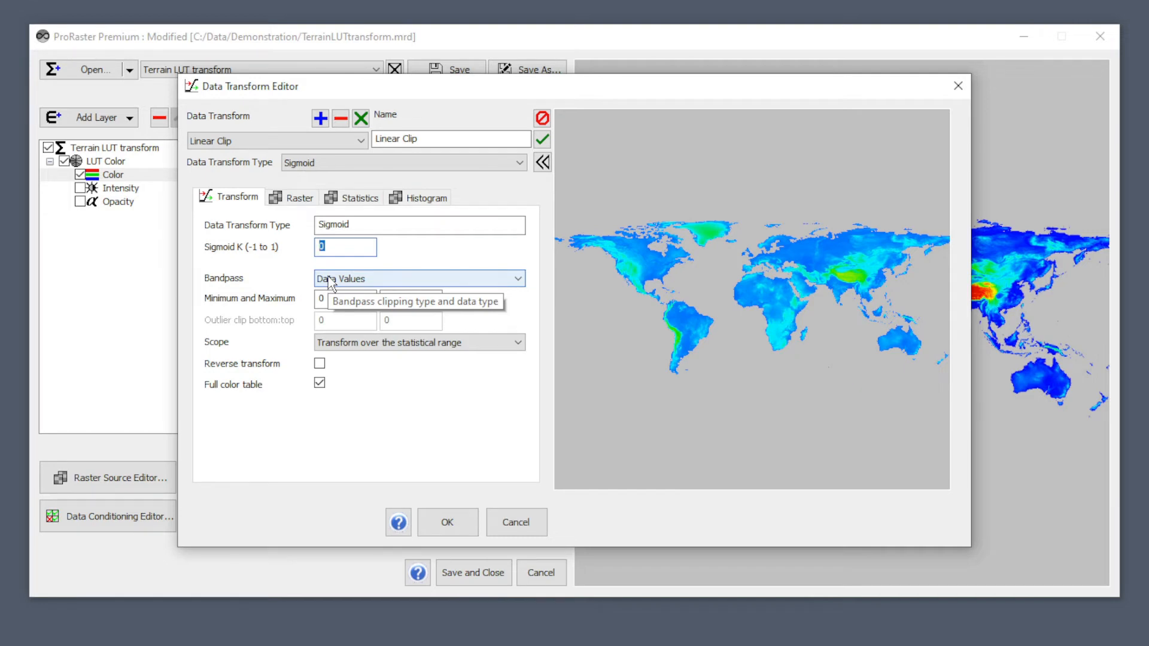
pyautogui.write('-.5')
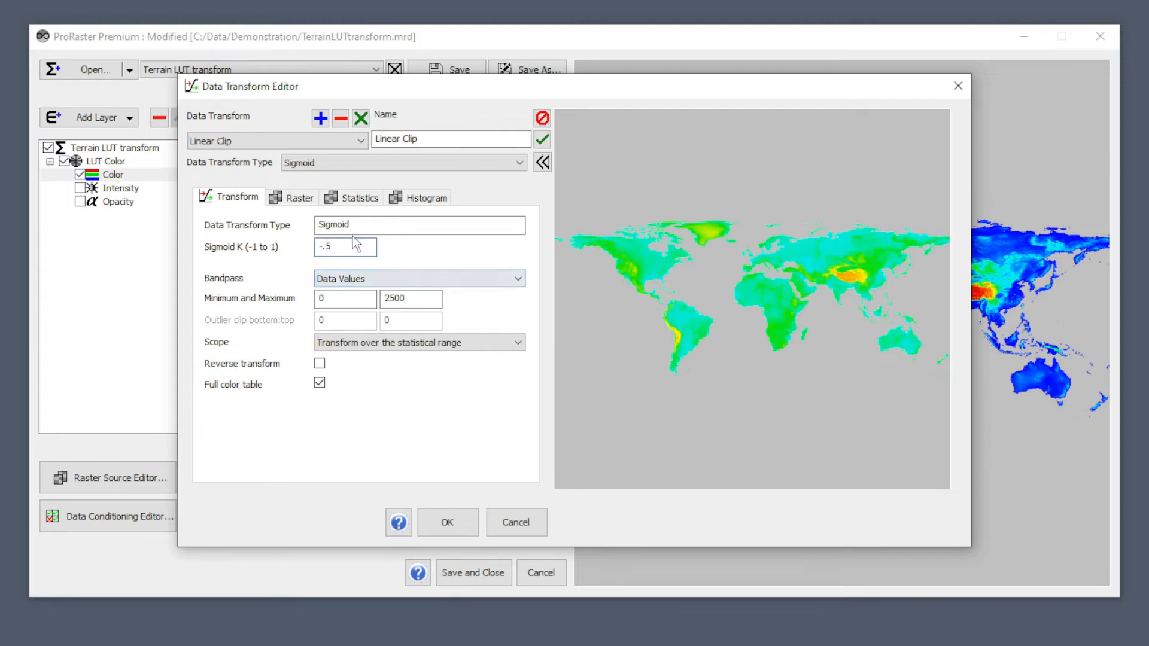
pyautogui.moveTo(339, 246); pyautogui.dragTo(292, 242)
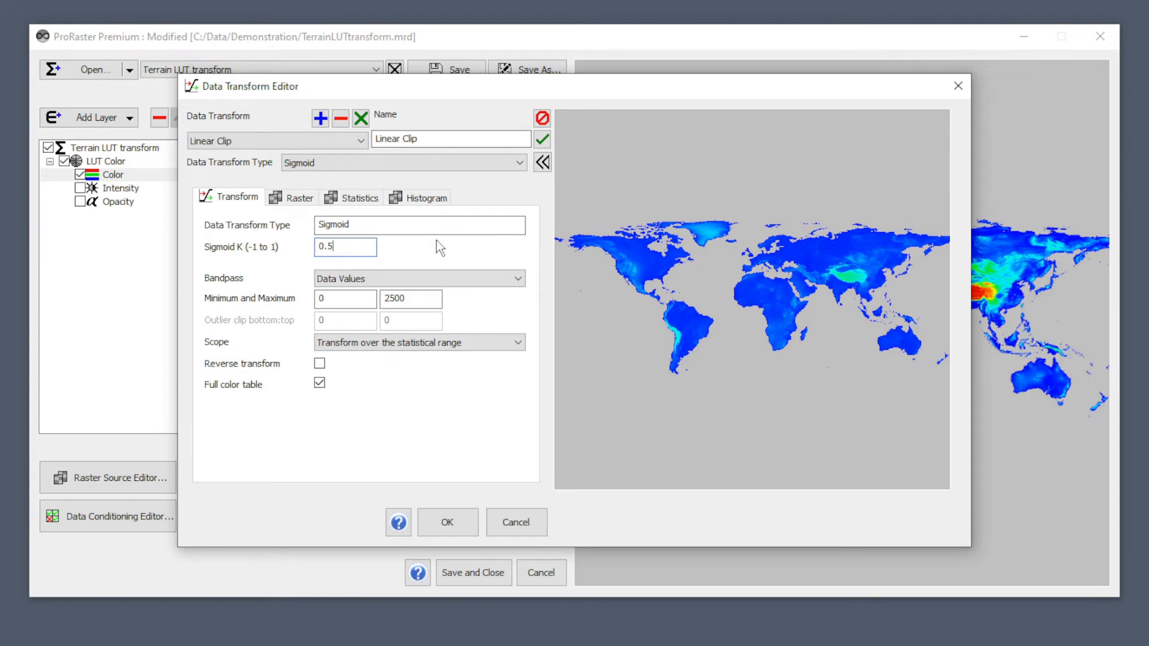
# Step: Change the data transform type from Sigmoid to Equal Area
pyautogui.click(340, 164)
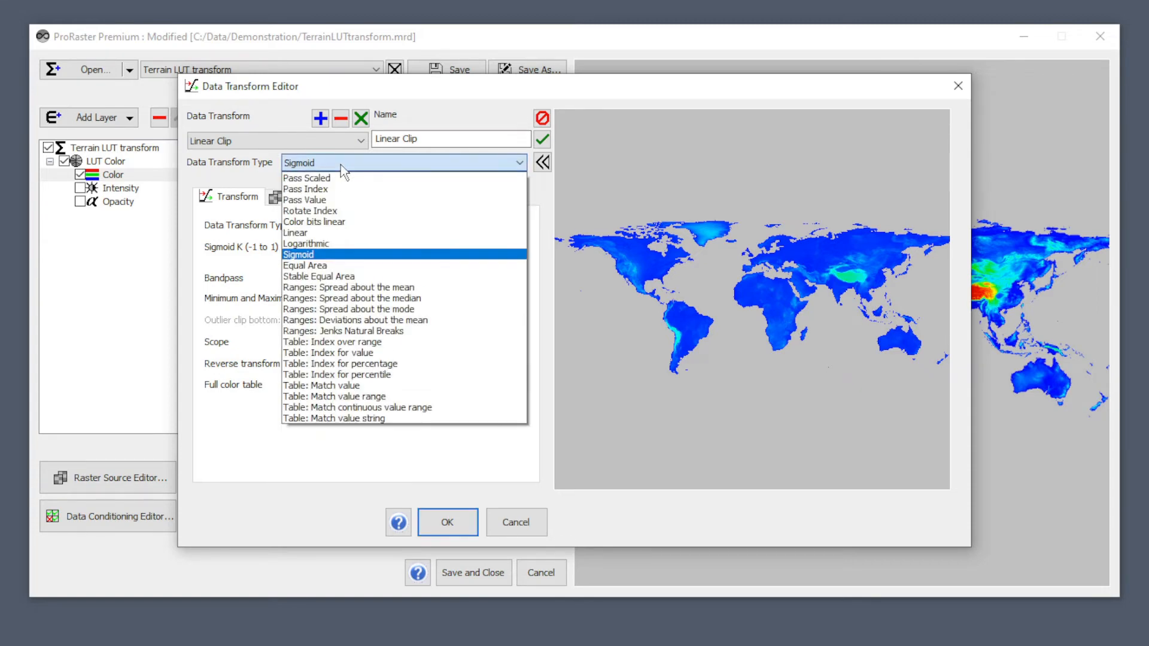
pyautogui.click(323, 265)
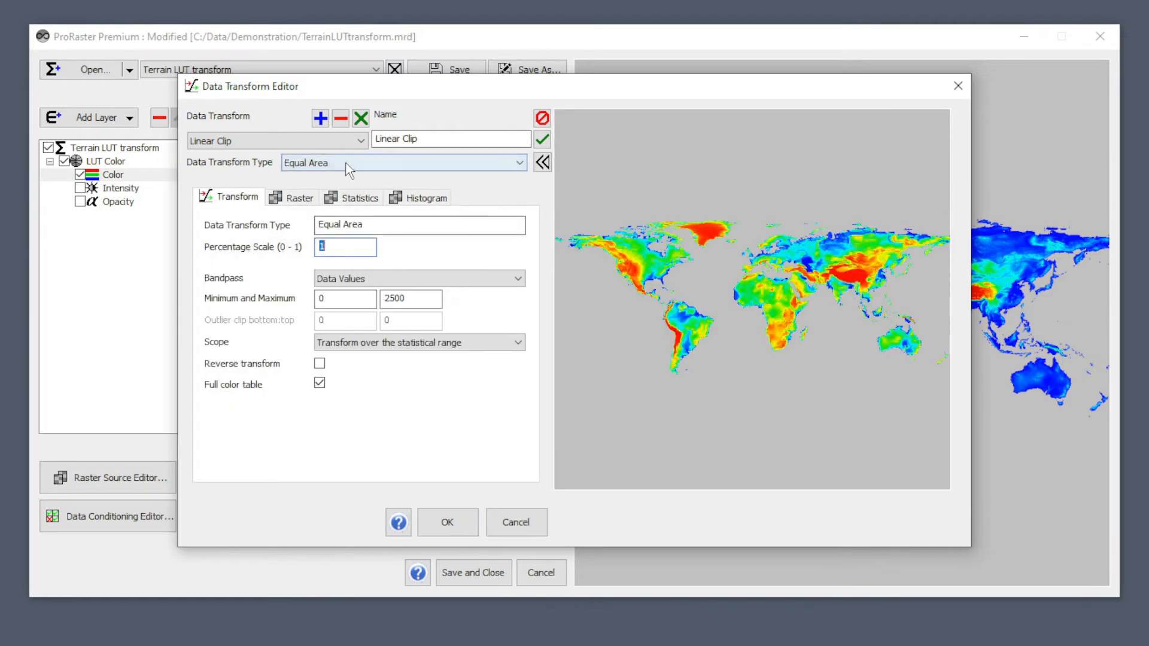
pyautogui.click(397, 164)
pyautogui.click(324, 267)
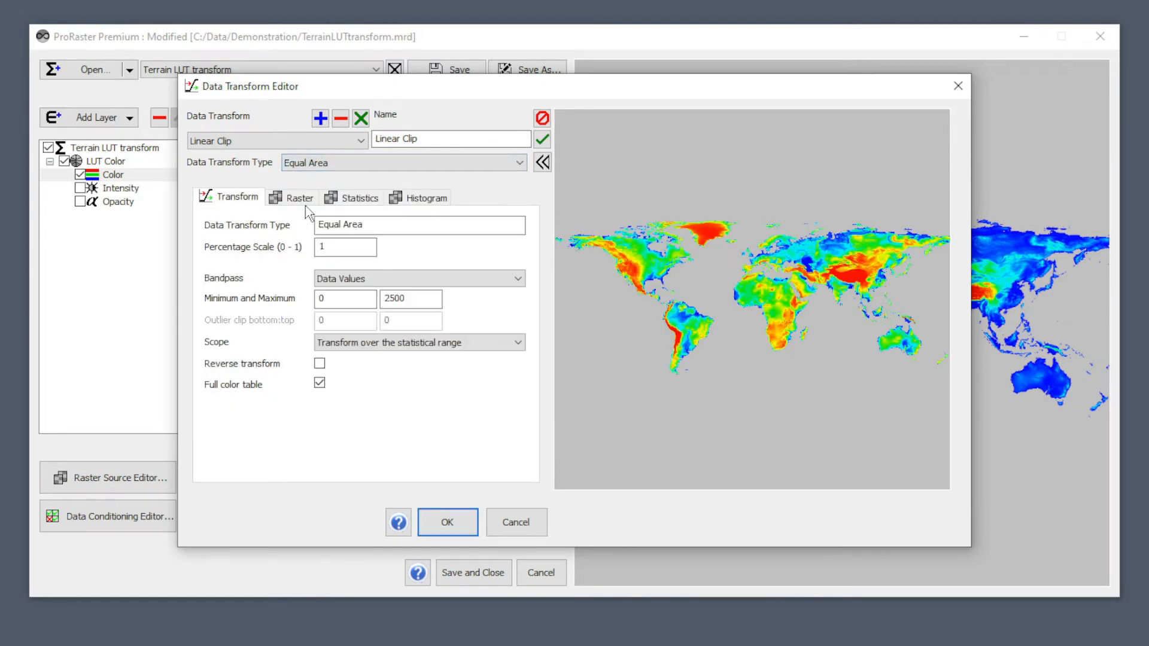
# Step: Compare Equal Area percentage scales of 0 and 1, and set the scale to 0.5
pyautogui.doubleClick(323, 246)
pyautogui.write('0')
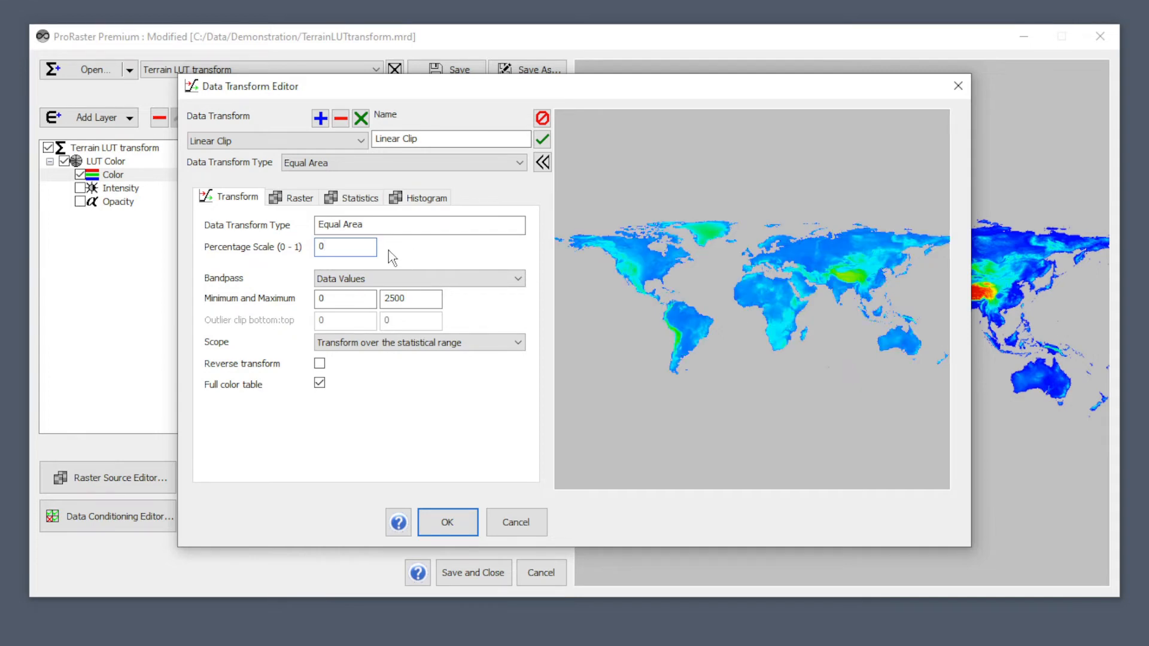
pyautogui.moveTo(352, 247); pyautogui.dragTo(318, 239)
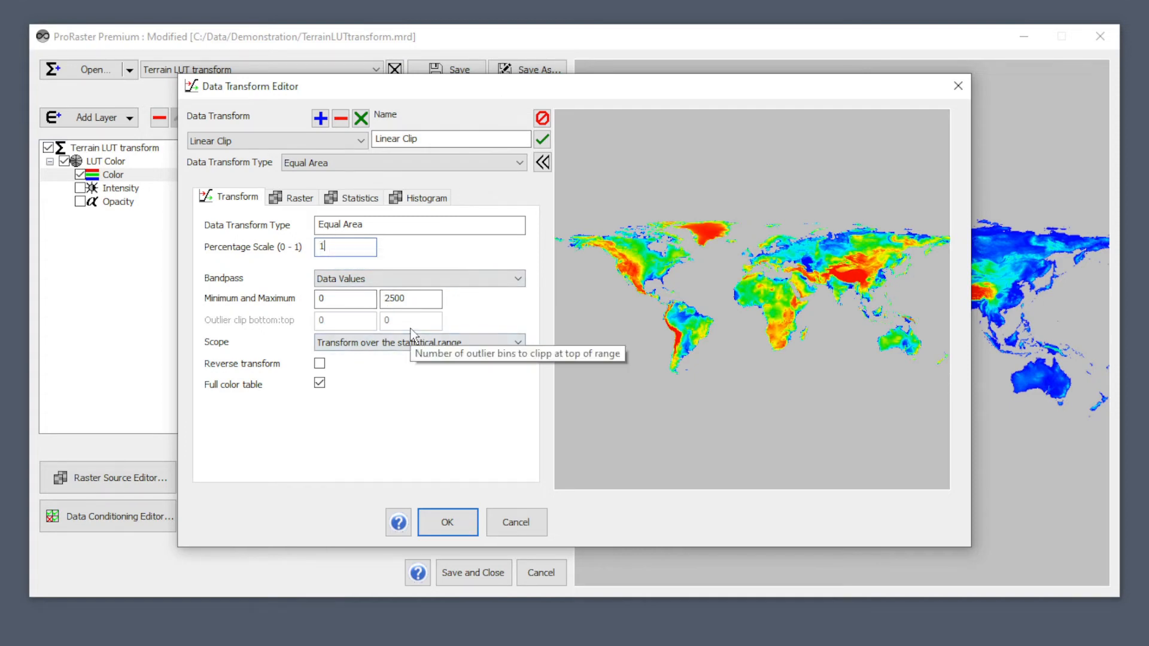
pyautogui.doubleClick(332, 246)
pyautogui.write('0.5')
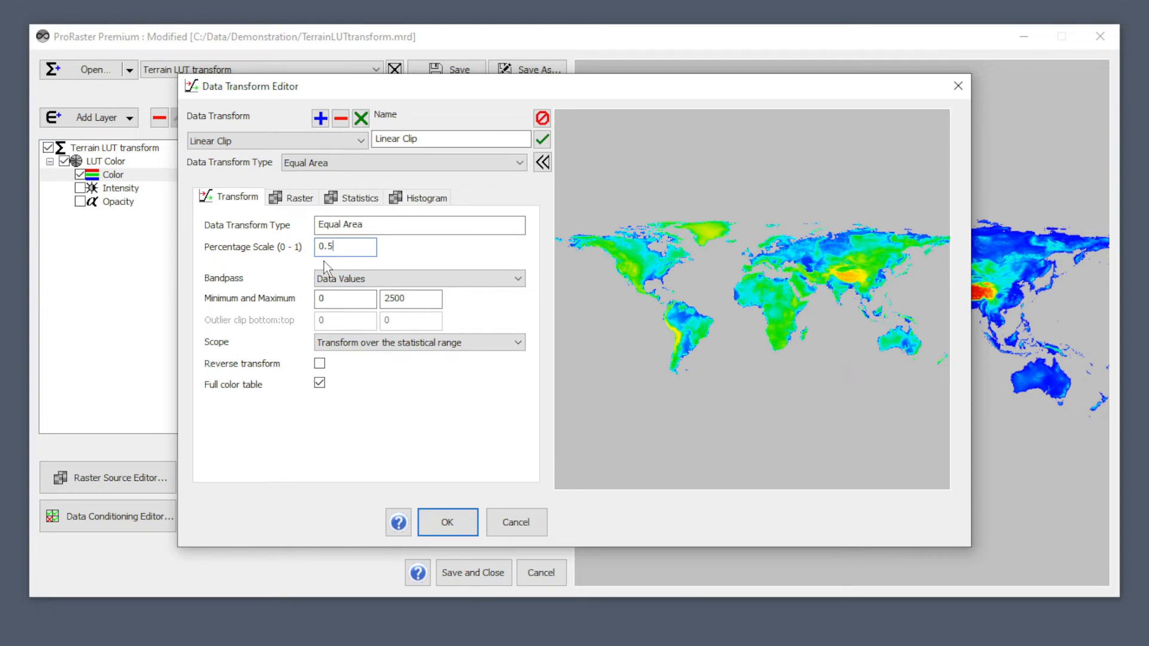
# Step: Change the type of Example Transform to Table: Index over range, and look over its index rows
pyautogui.click(351, 164)
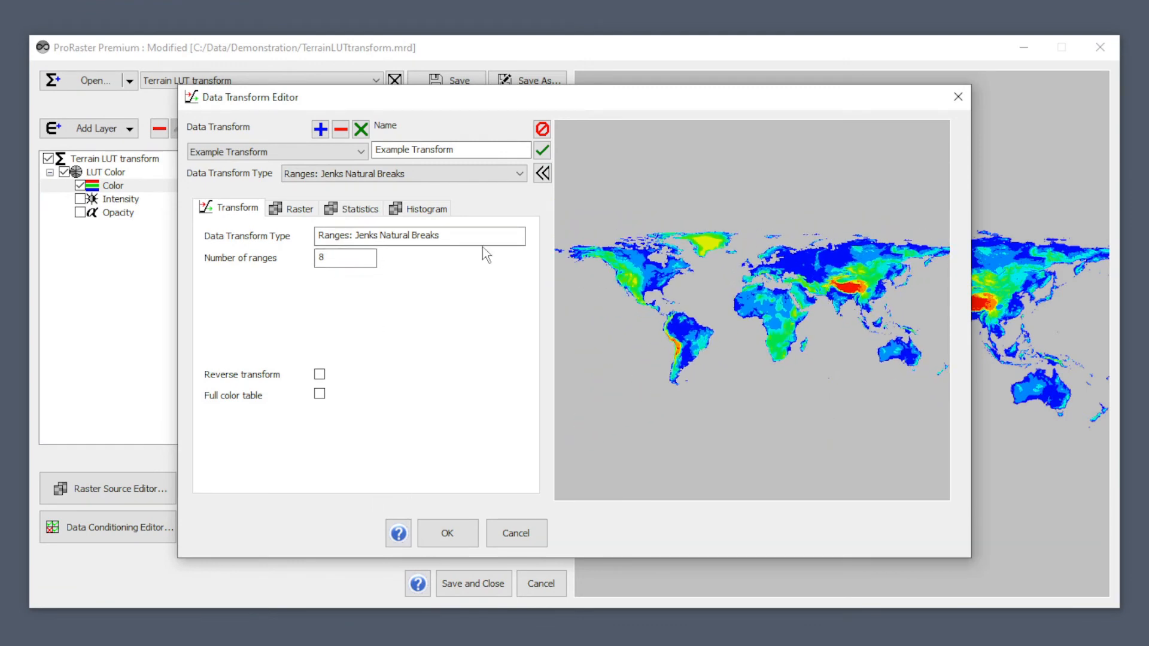
pyautogui.click(416, 175)
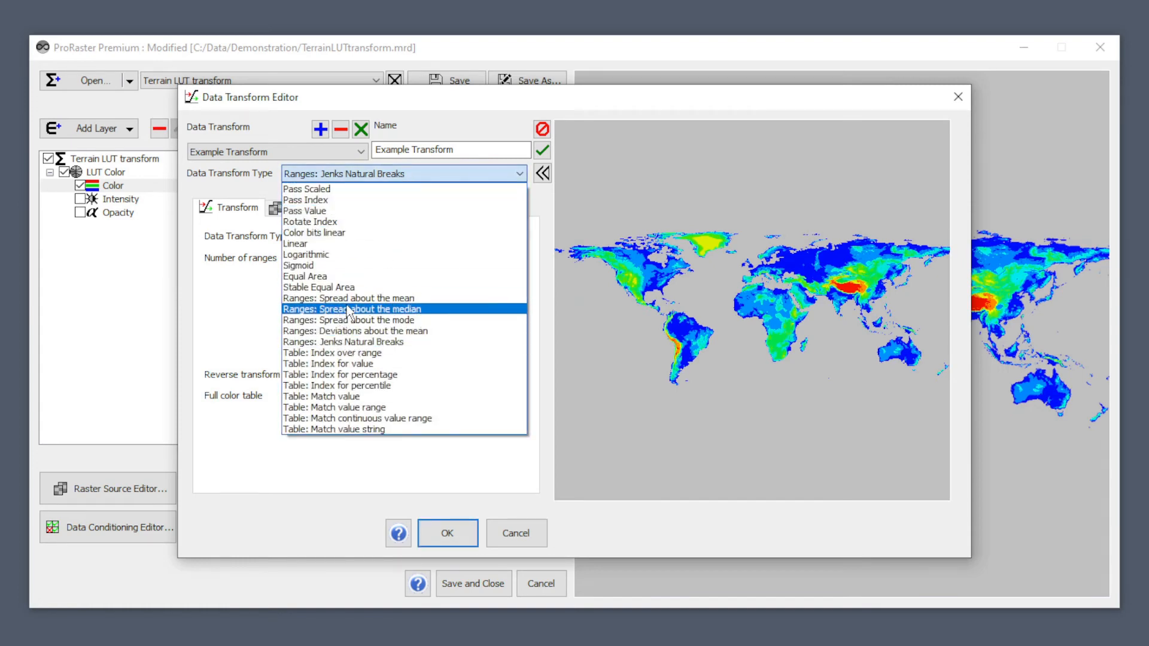
pyautogui.click(352, 353)
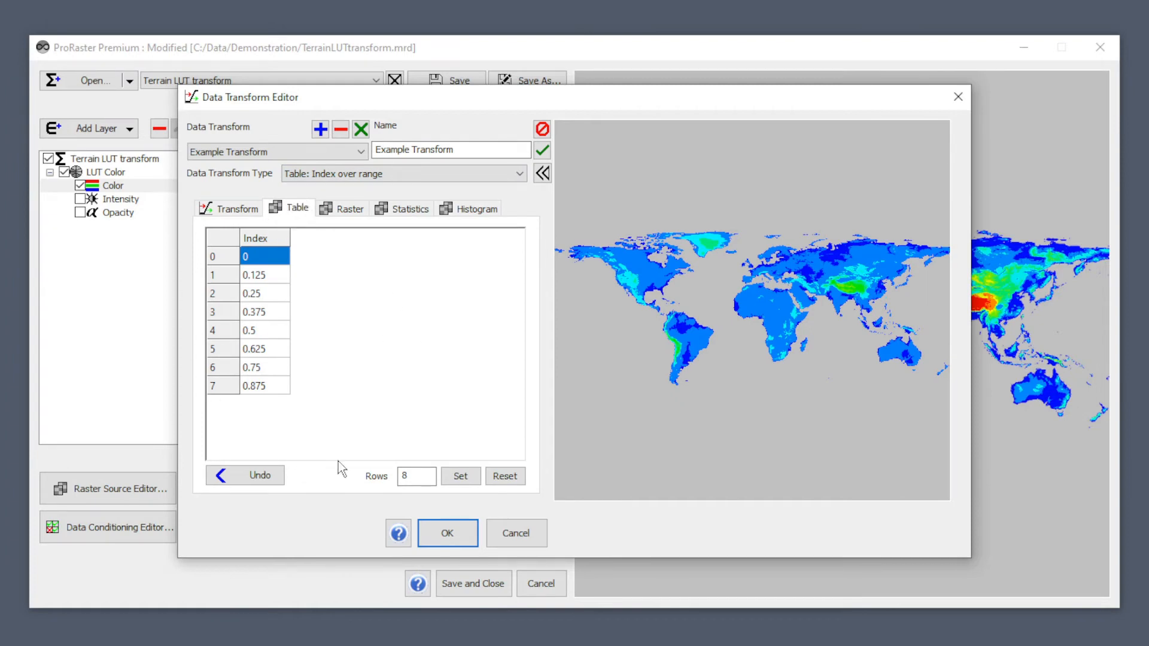
pyautogui.click(259, 316)
pyautogui.click(259, 350)
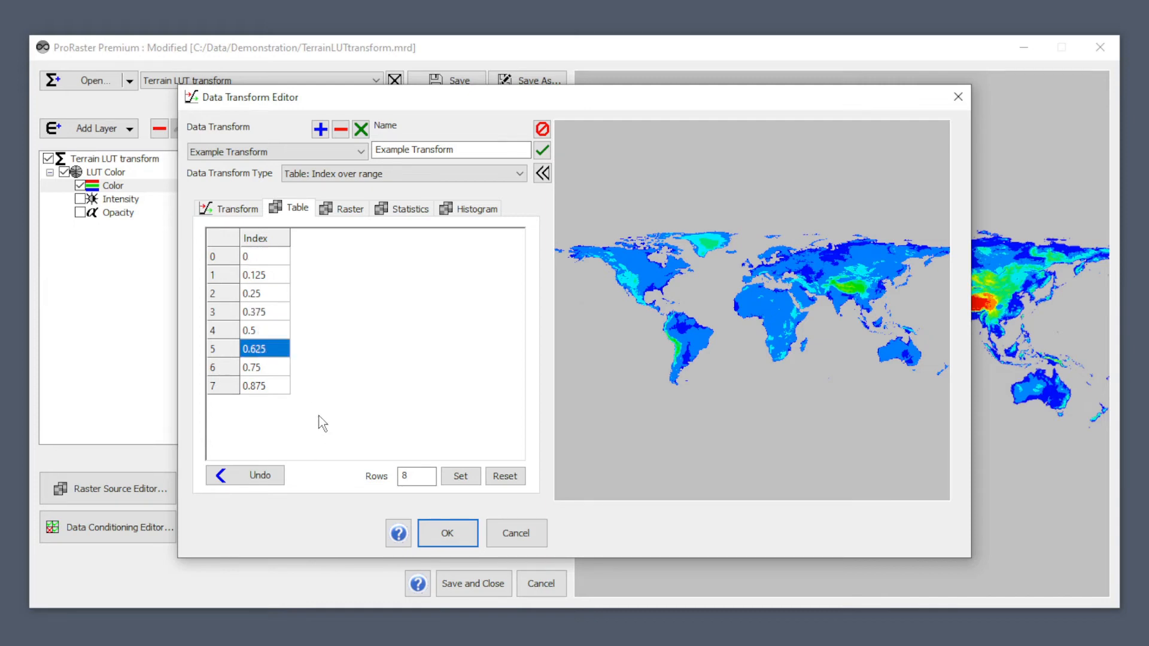
# Step: Try expanding the index table to 12 rows, and reset its values to an even distribution
pyautogui.doubleClick(413, 476)
pyautogui.write('12')
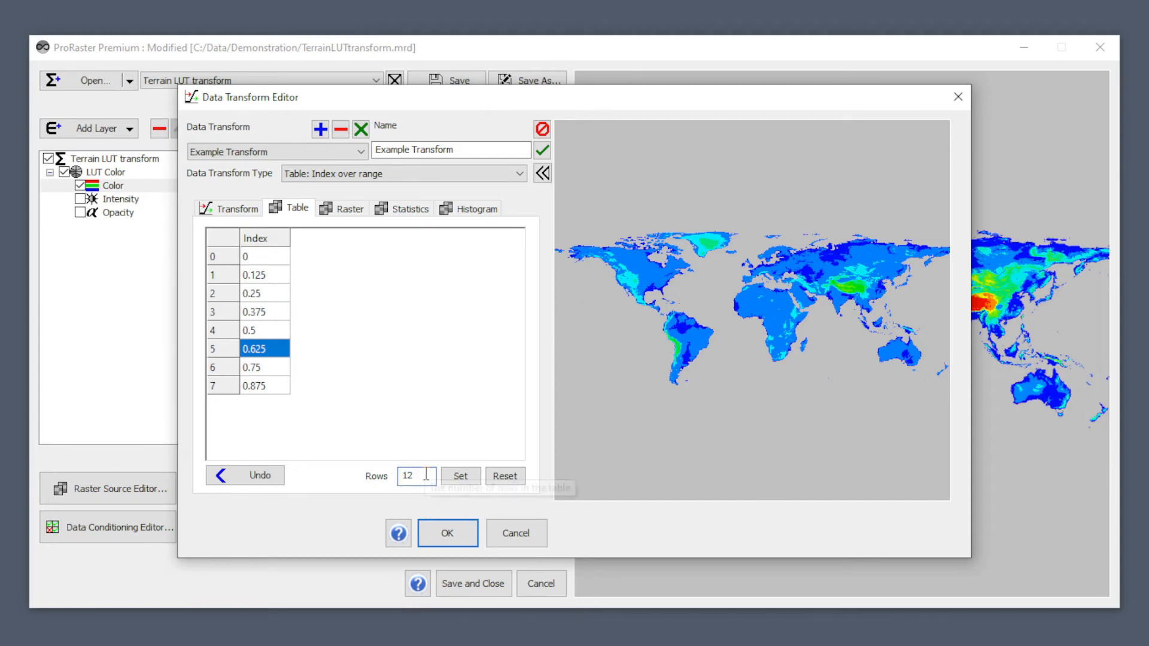
pyautogui.click(457, 476)
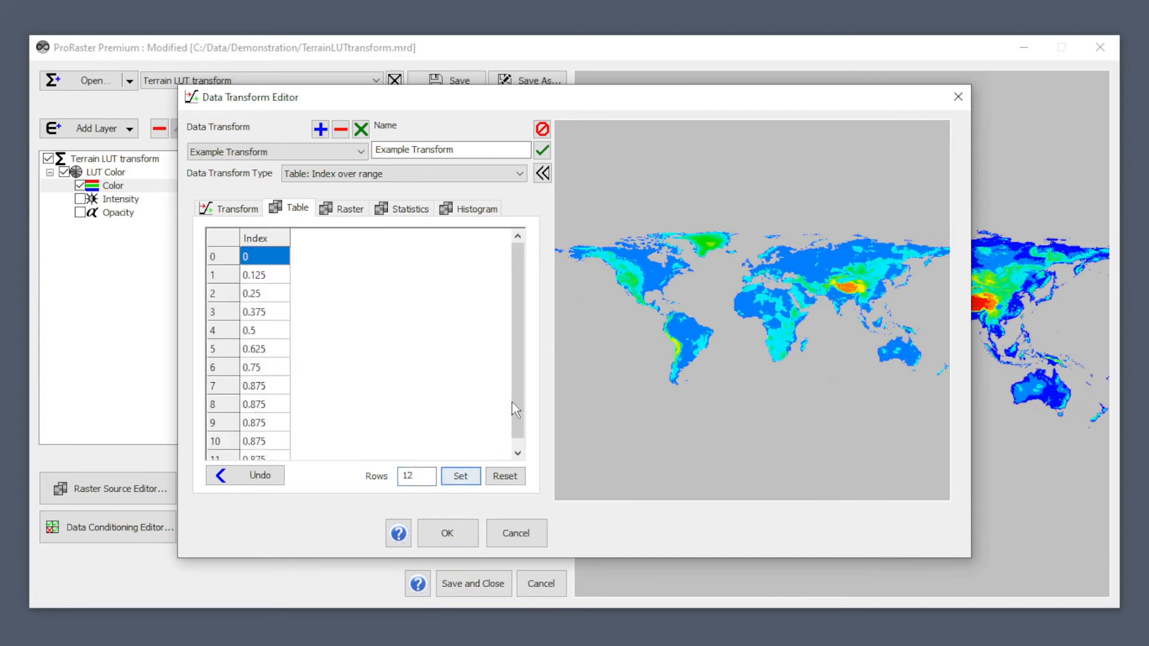
pyautogui.moveTo(517, 389); pyautogui.dragTo(401, 342)
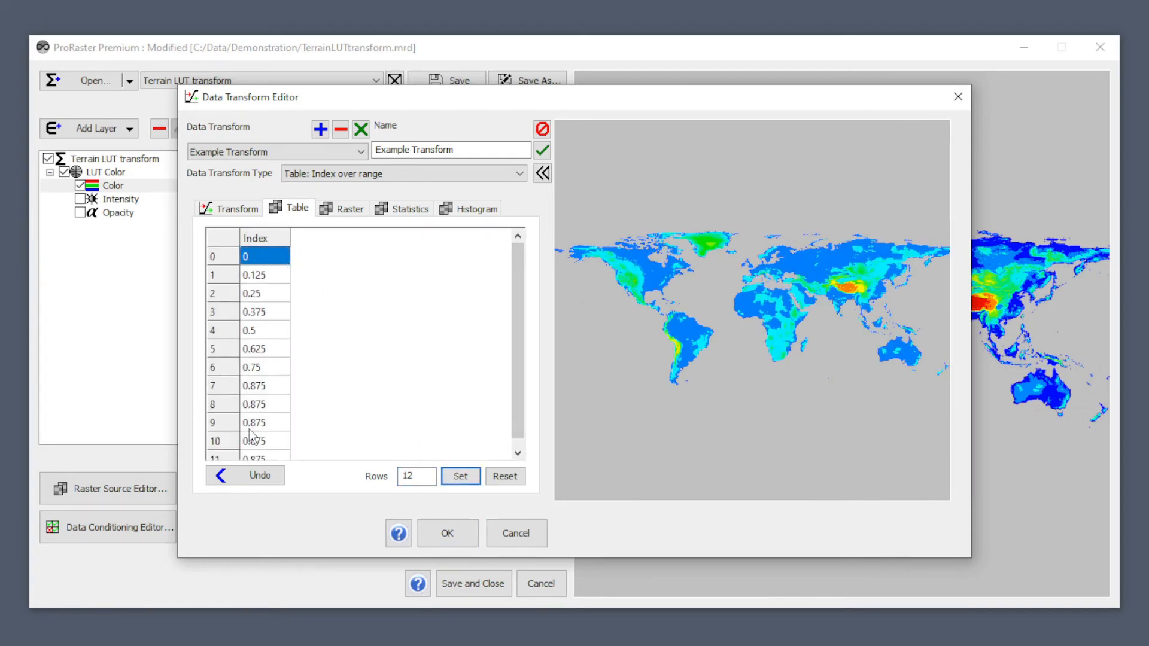
pyautogui.click(510, 483)
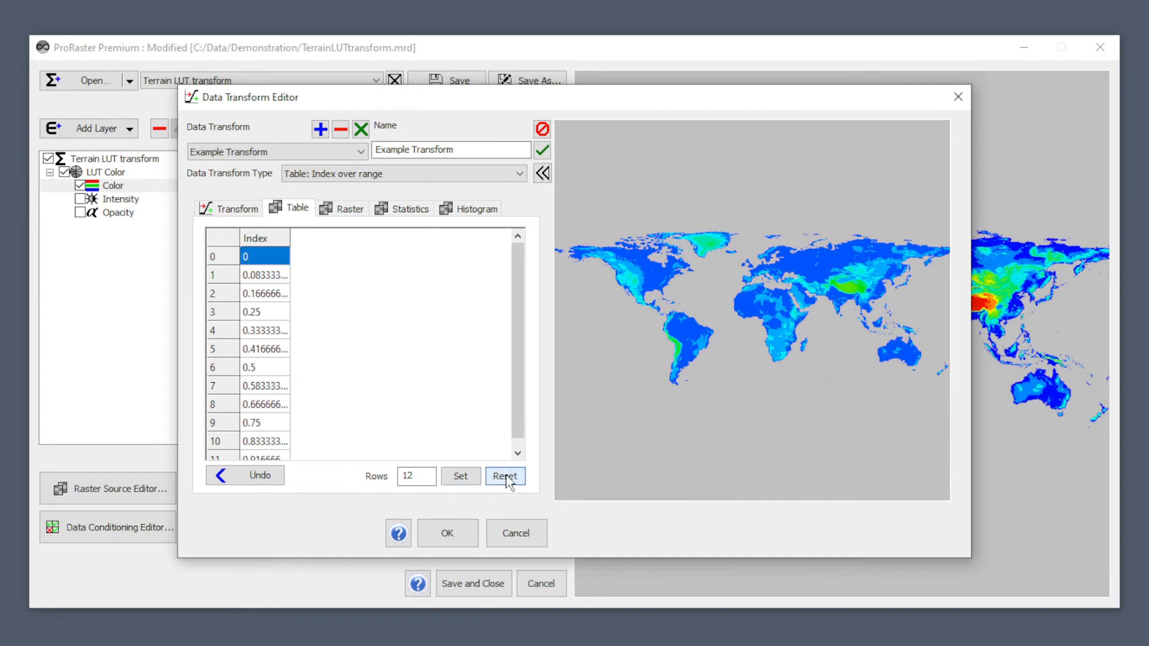
# Step: Return the index table to 8 rows with reset index values
pyautogui.click(407, 476)
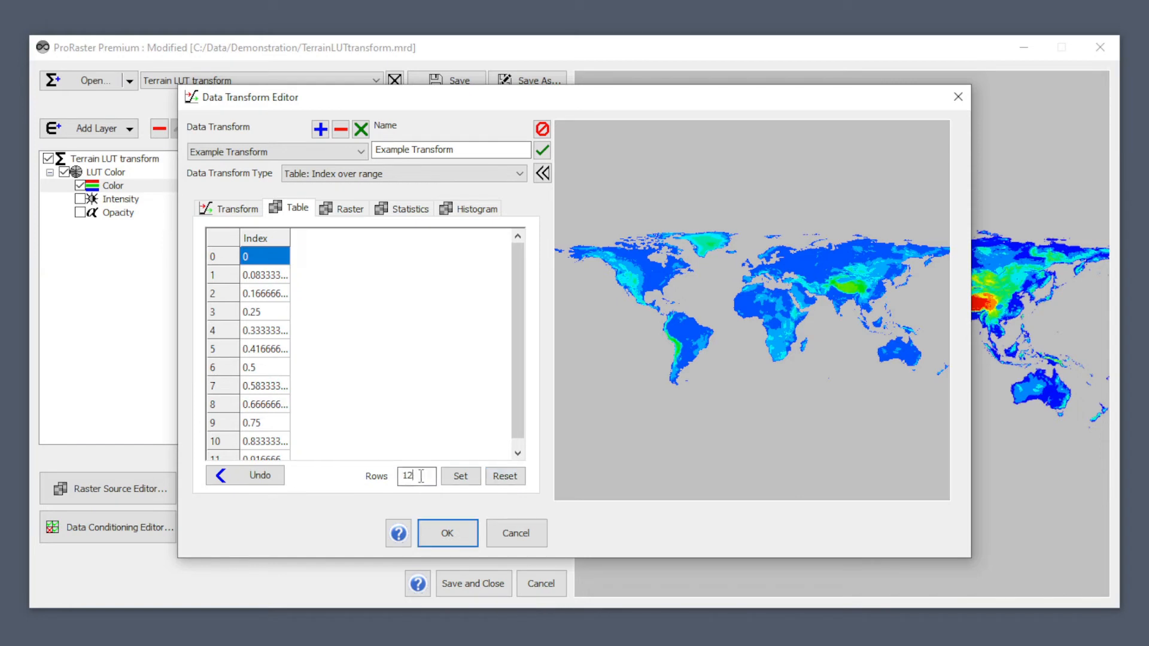
pyautogui.write('8')
pyautogui.click(501, 476)
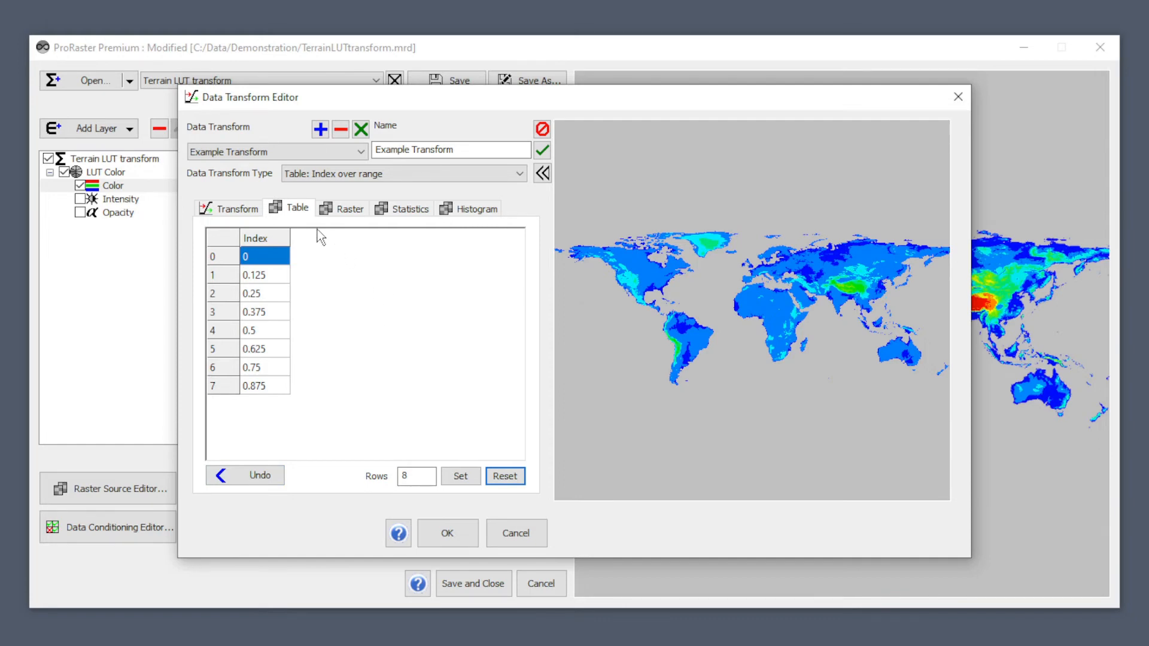
# Step: Set the transform's bandpass to Data Values with a minimum of 1000 and a maximum of 4000, and accept the transform
pyautogui.click(234, 211)
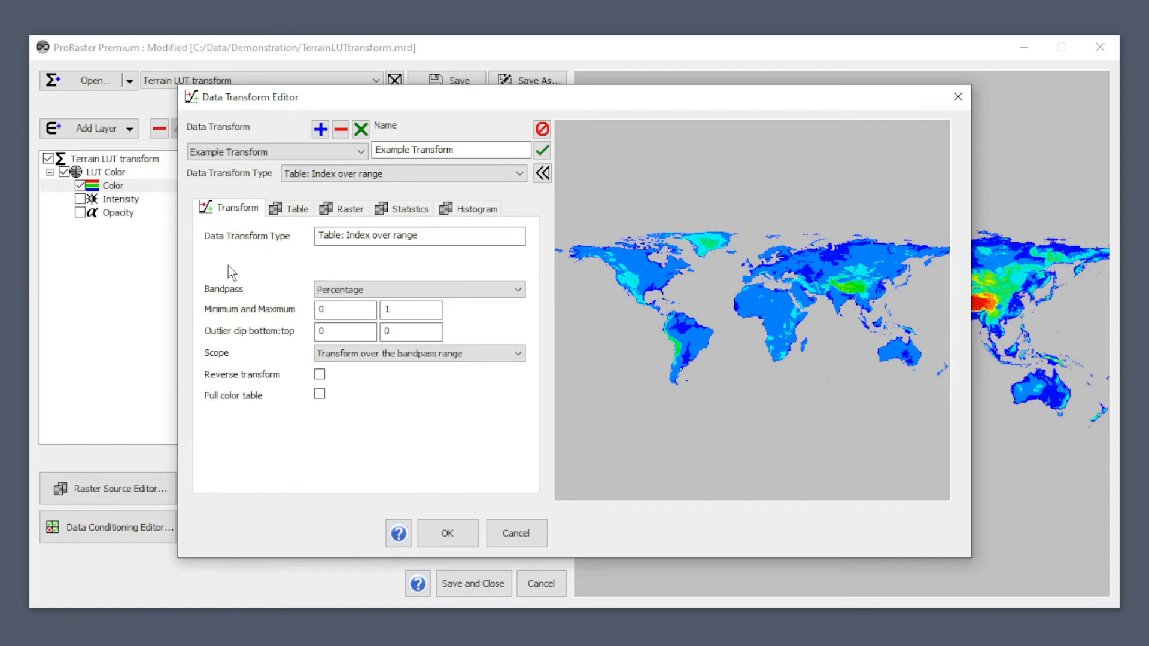
pyautogui.click(377, 285)
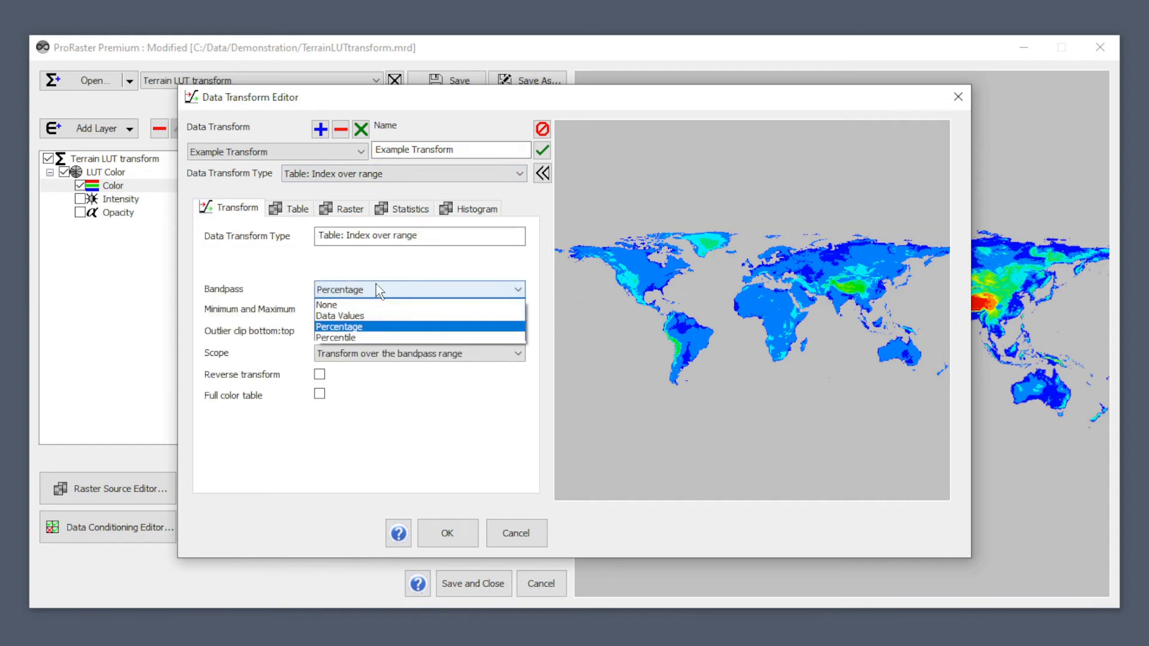
pyautogui.click(360, 316)
pyautogui.doubleClick(334, 310)
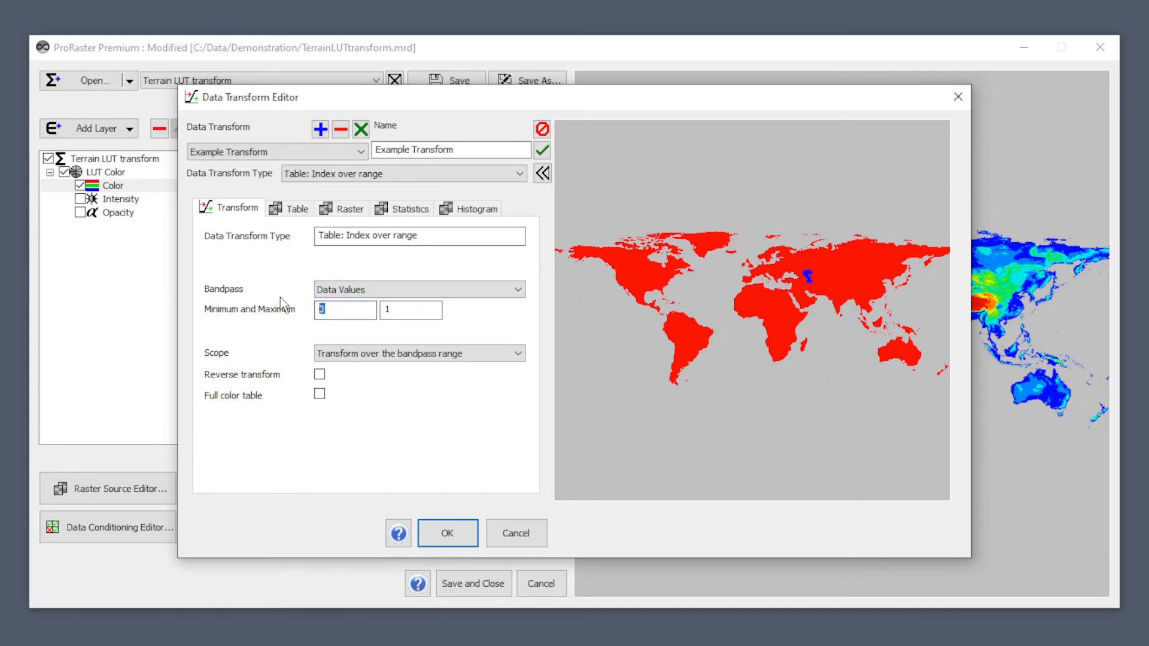
pyautogui.write('1000')
pyautogui.press('Tab')
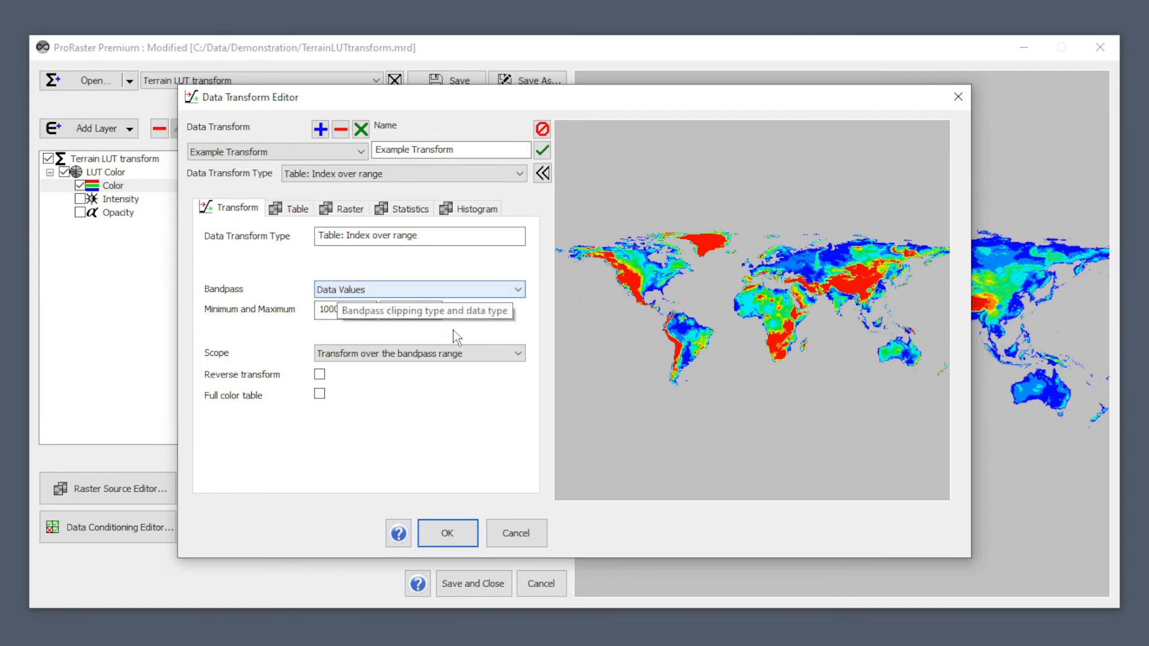
pyautogui.write('4000')
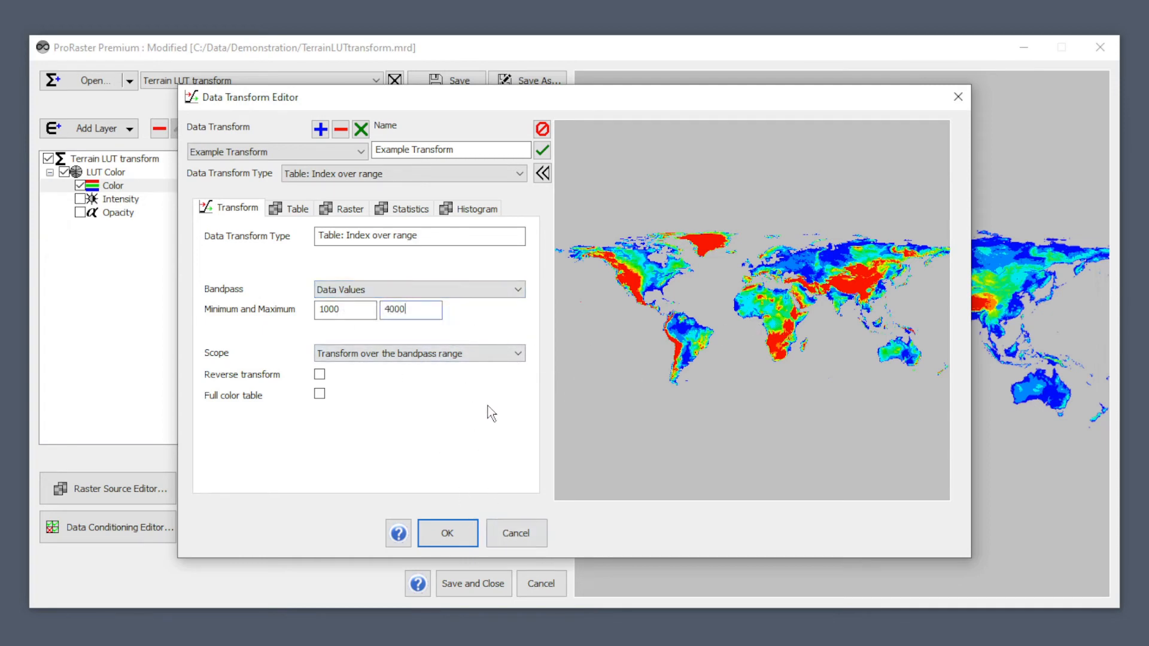
pyautogui.click(299, 209)
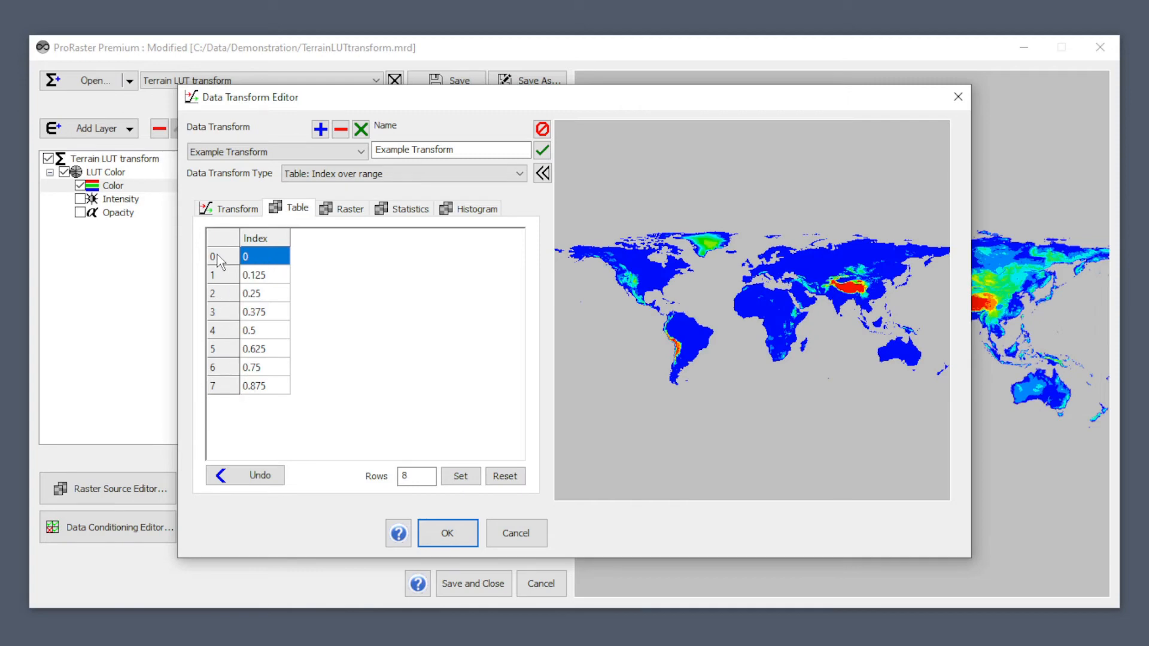
pyautogui.click(451, 528)
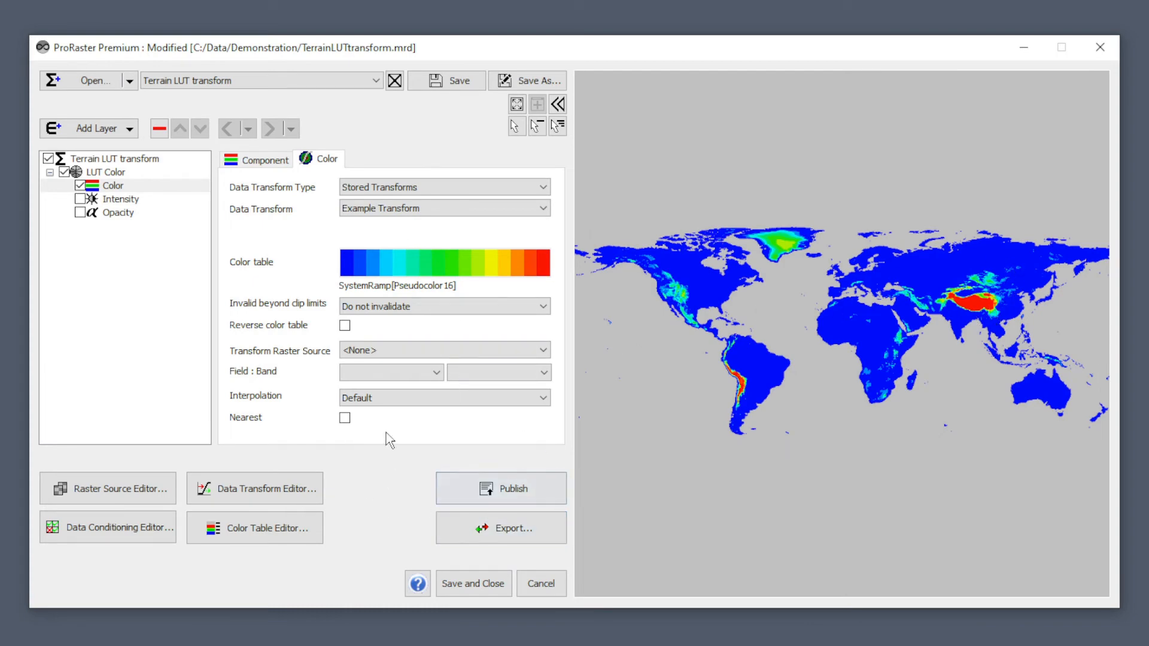
# Step: Turn on the cell value readout and inspect elevations along the southern edge of the high red plateau in Asia
pyautogui.click(537, 126)
pyautogui.scroll(3, 976, 347)
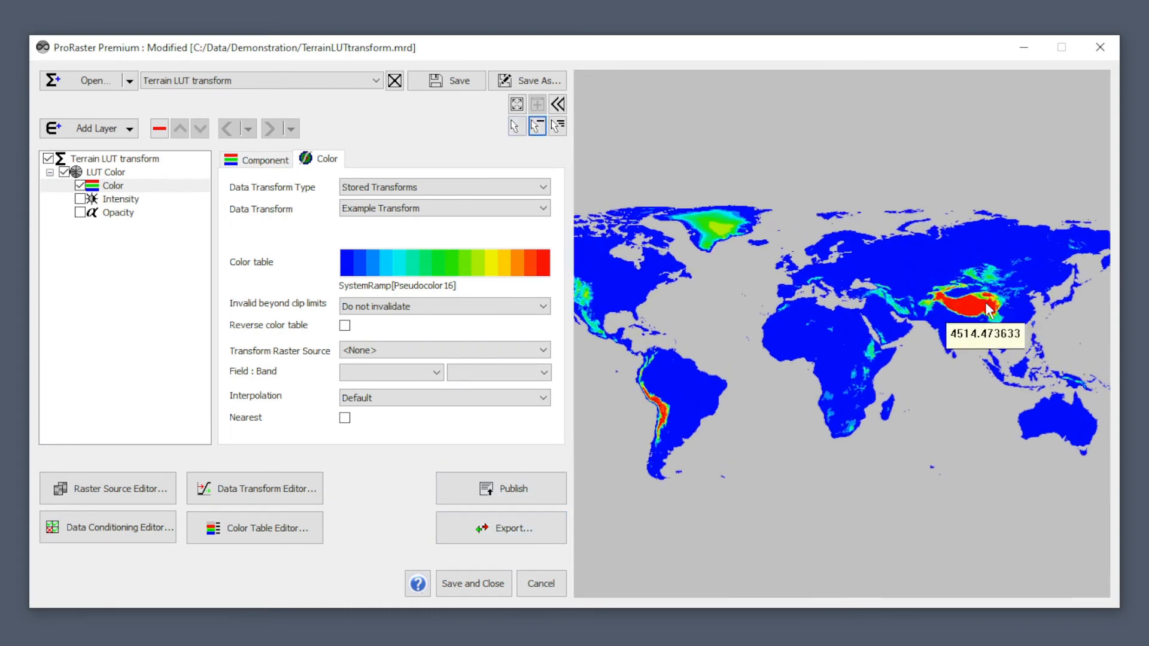
pyautogui.scroll(2, 958, 355)
pyautogui.scroll(3, 917, 352)
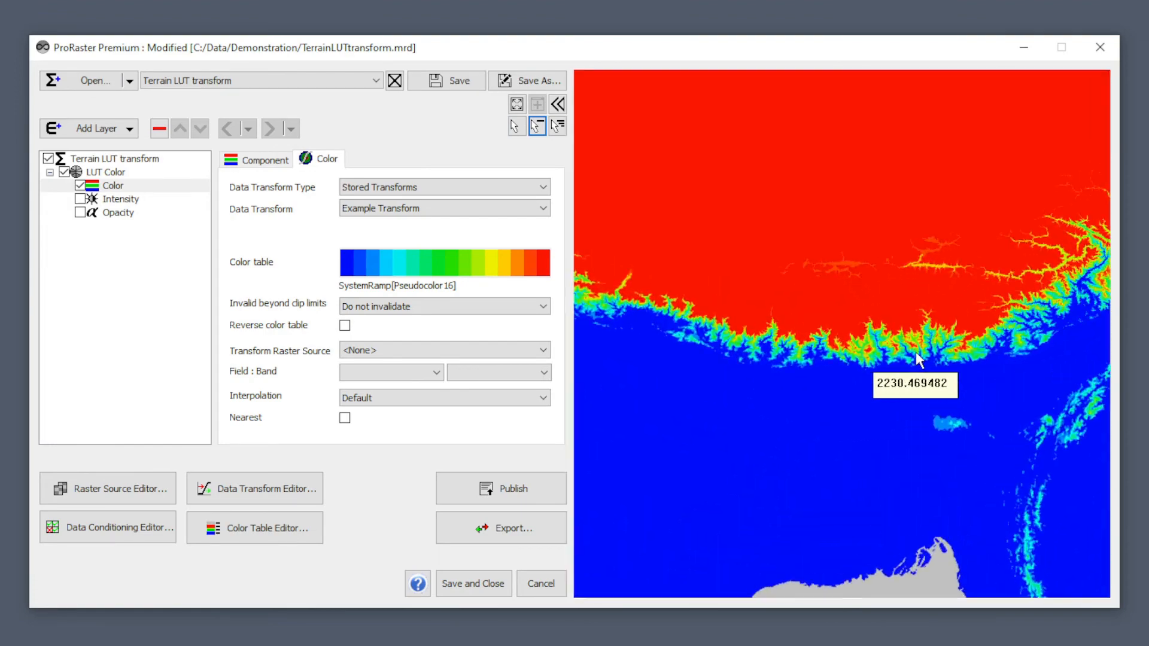
pyautogui.scroll(3, 849, 386)
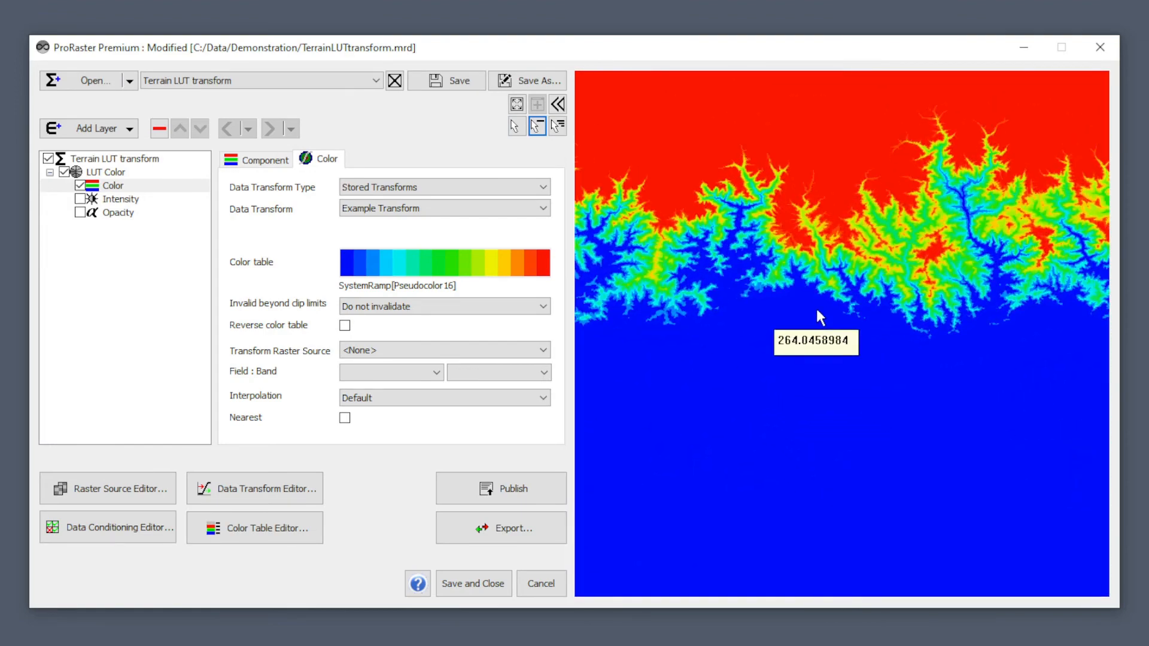
pyautogui.scroll(3, 824, 293)
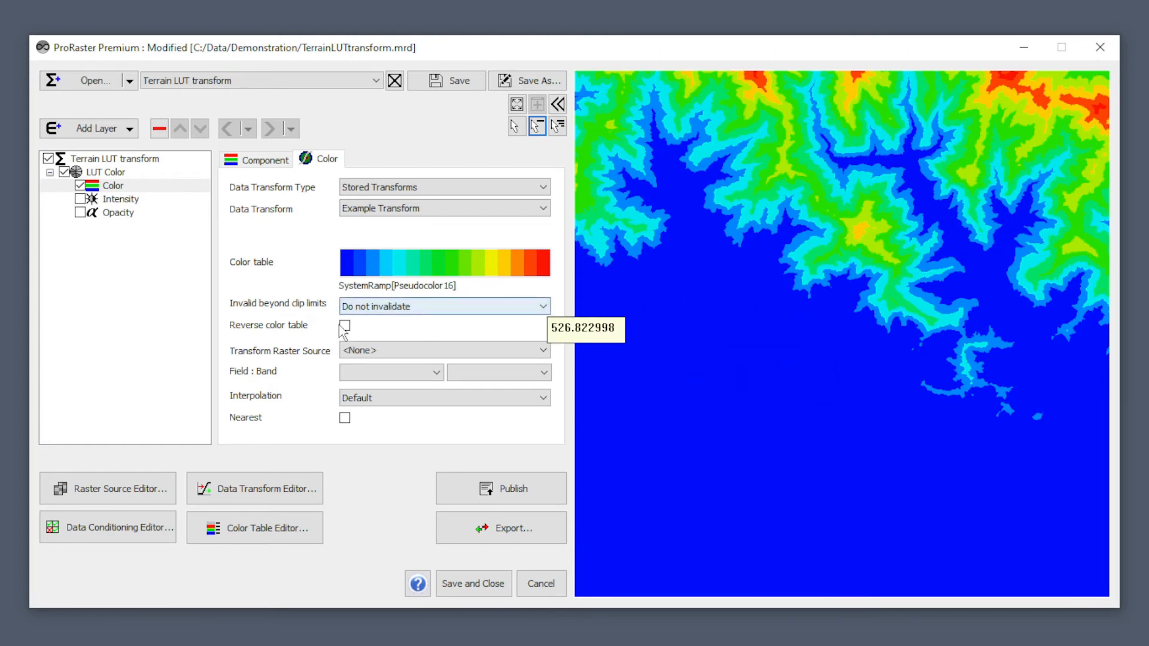
# Step: Invalidate cells Below Minimum and Above Maximum, and check the elevations where the terrain coloring is cut off
pyautogui.click(376, 308)
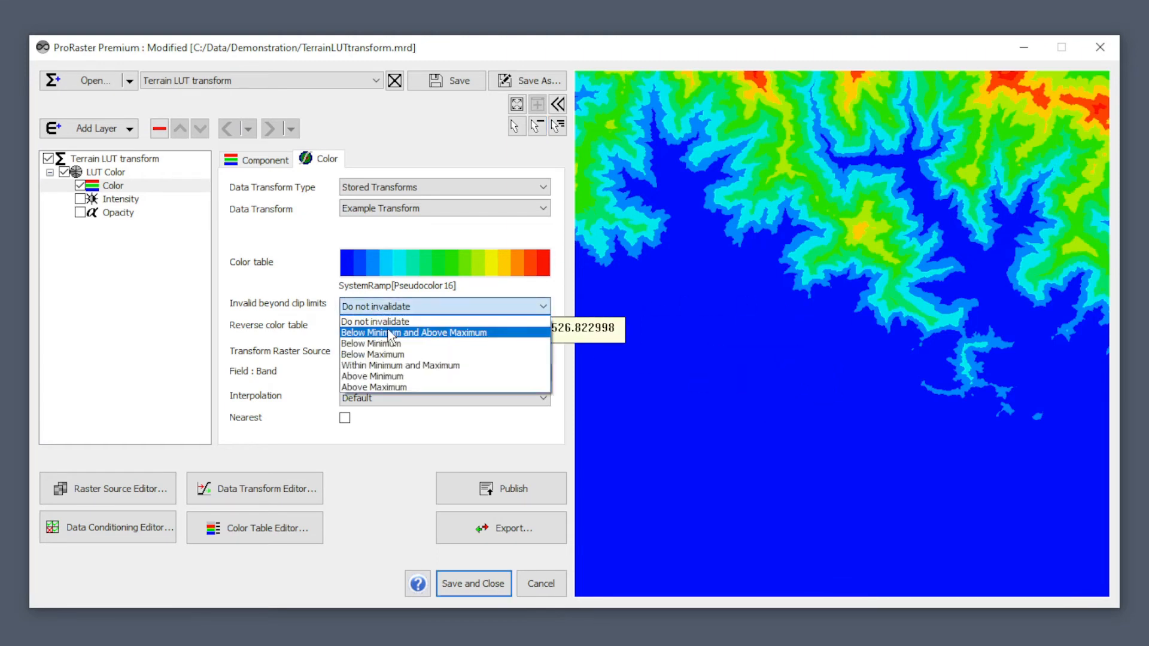
pyautogui.click(390, 333)
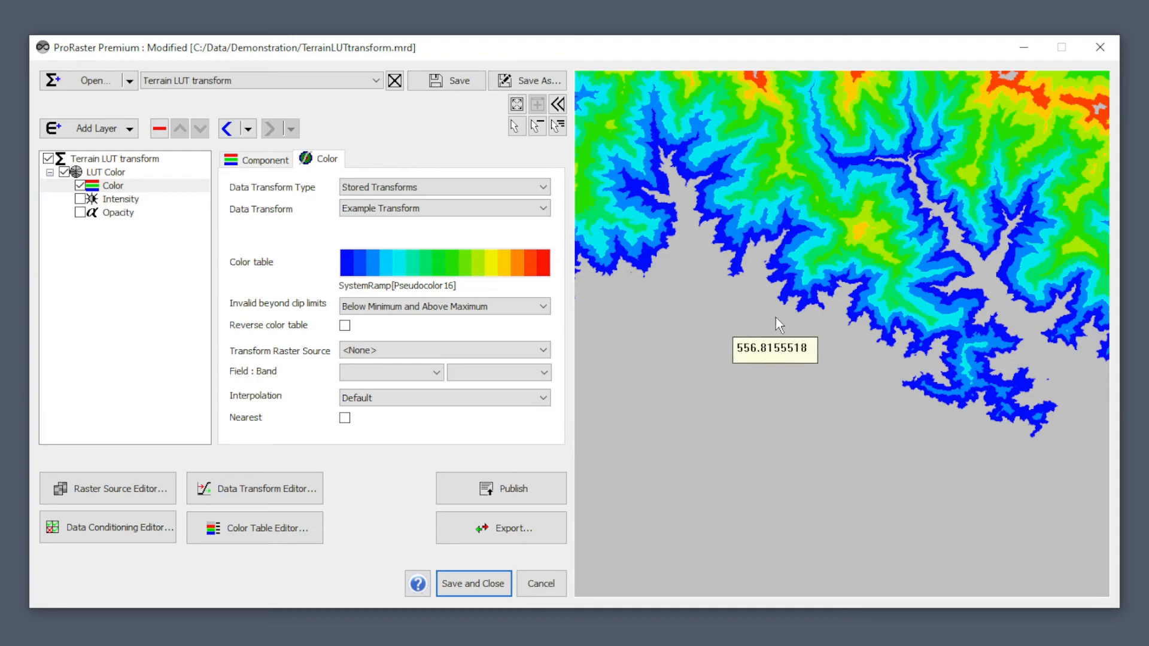
pyautogui.scroll(-3, 827, 292)
pyautogui.scroll(2, 776, 333)
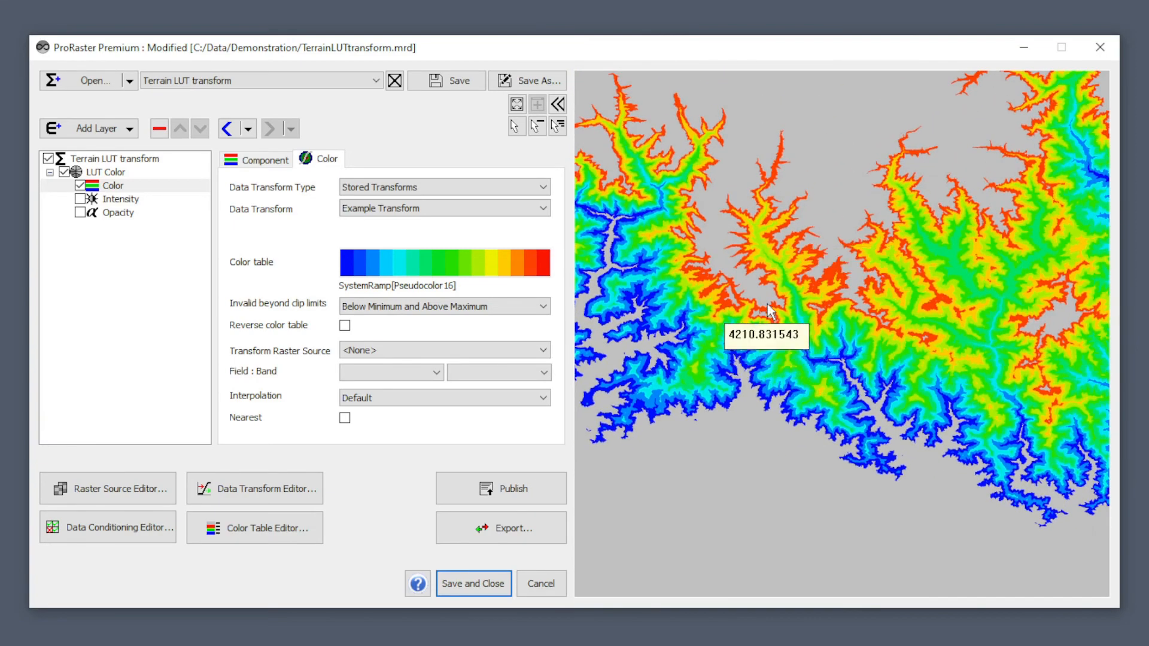
pyautogui.scroll(3, 766, 306)
pyautogui.scroll(1, 766, 314)
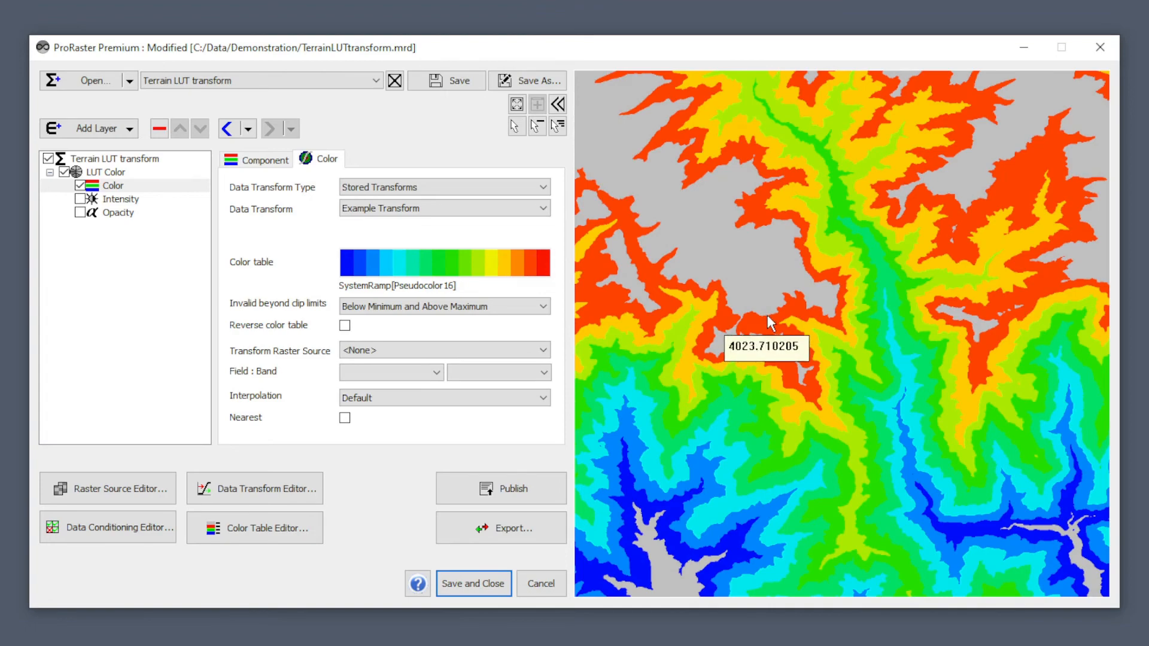
pyautogui.scroll(-3, 767, 315)
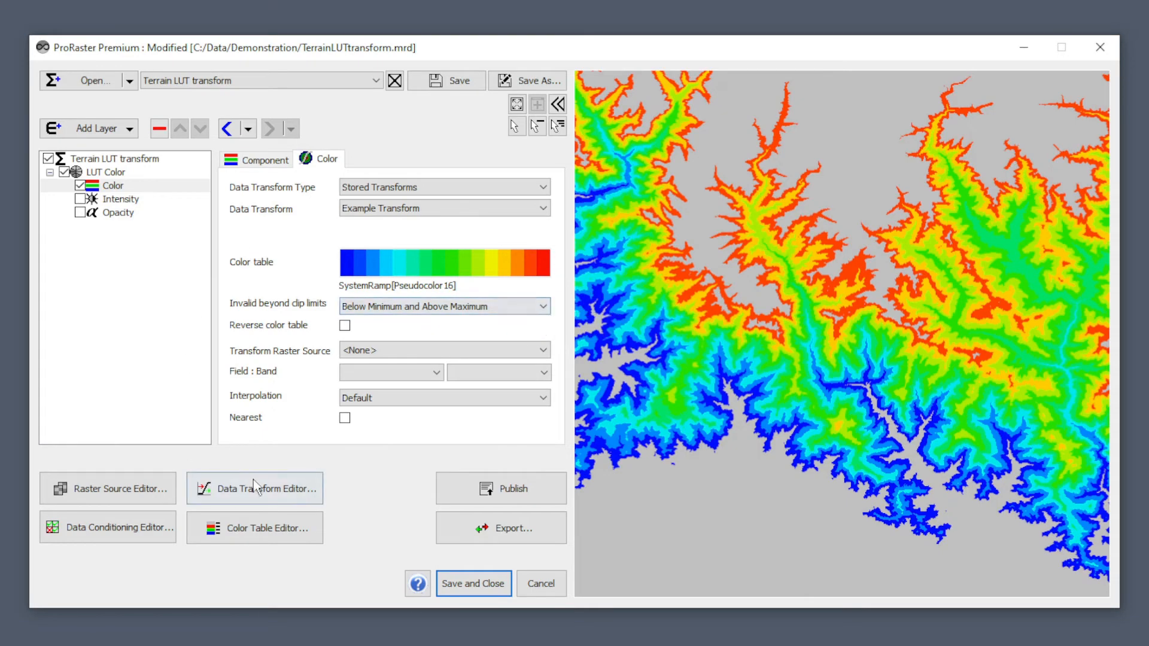
# Step: Reopen the data transform for editing and change its type to Table: Index for value
pyautogui.click(271, 491)
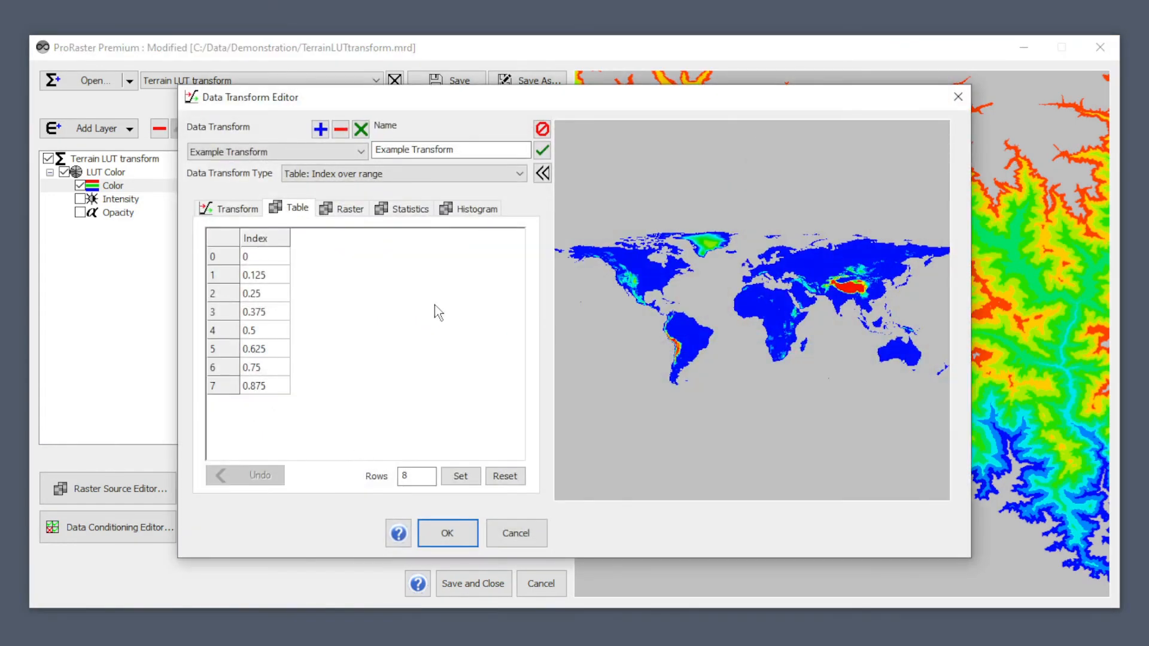
pyautogui.click(369, 175)
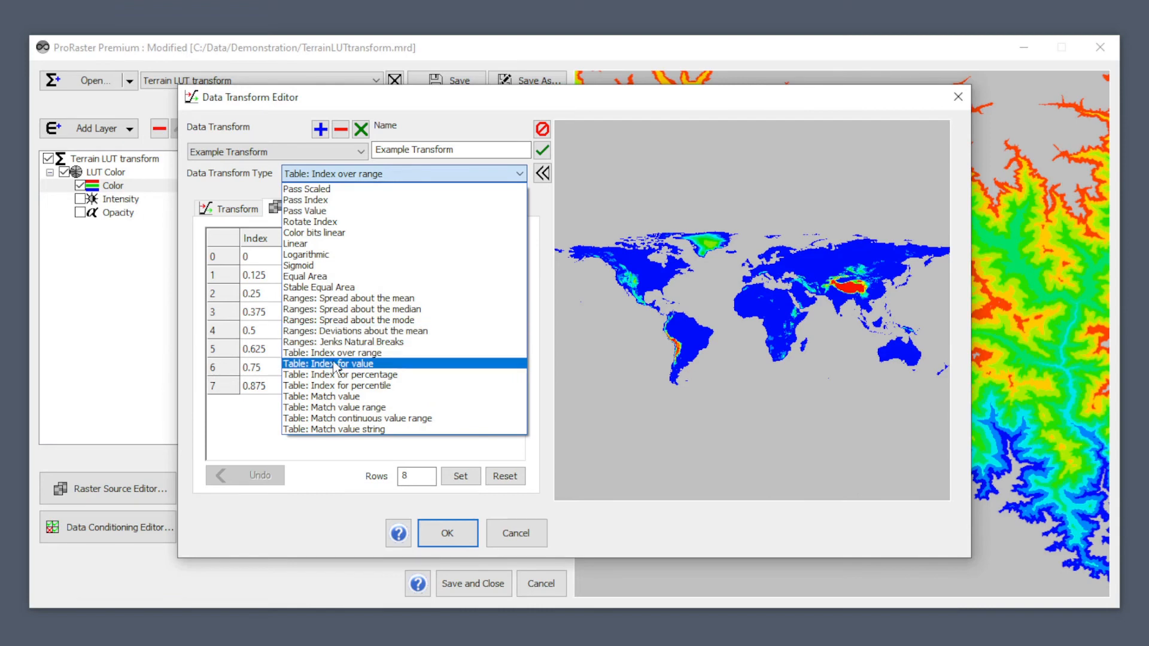
pyautogui.click(335, 364)
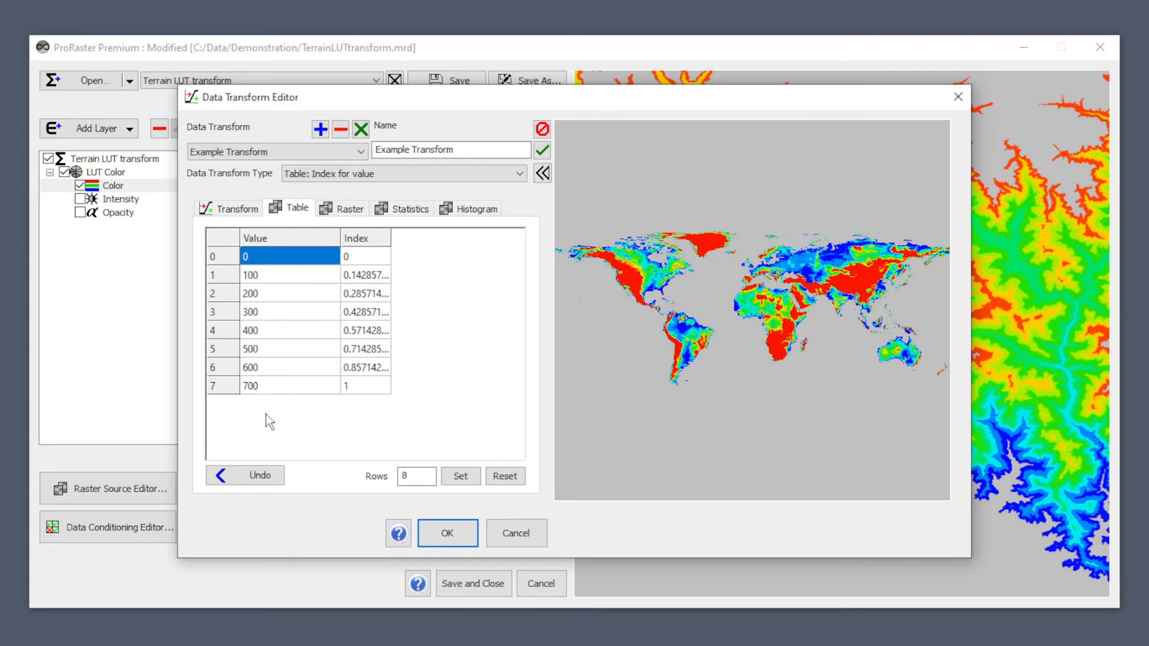
# Step: Widen the Index column and set the transform table's Value entries to 400 in row 3 and 800 in row 4
pyautogui.doubleClick(401, 236)
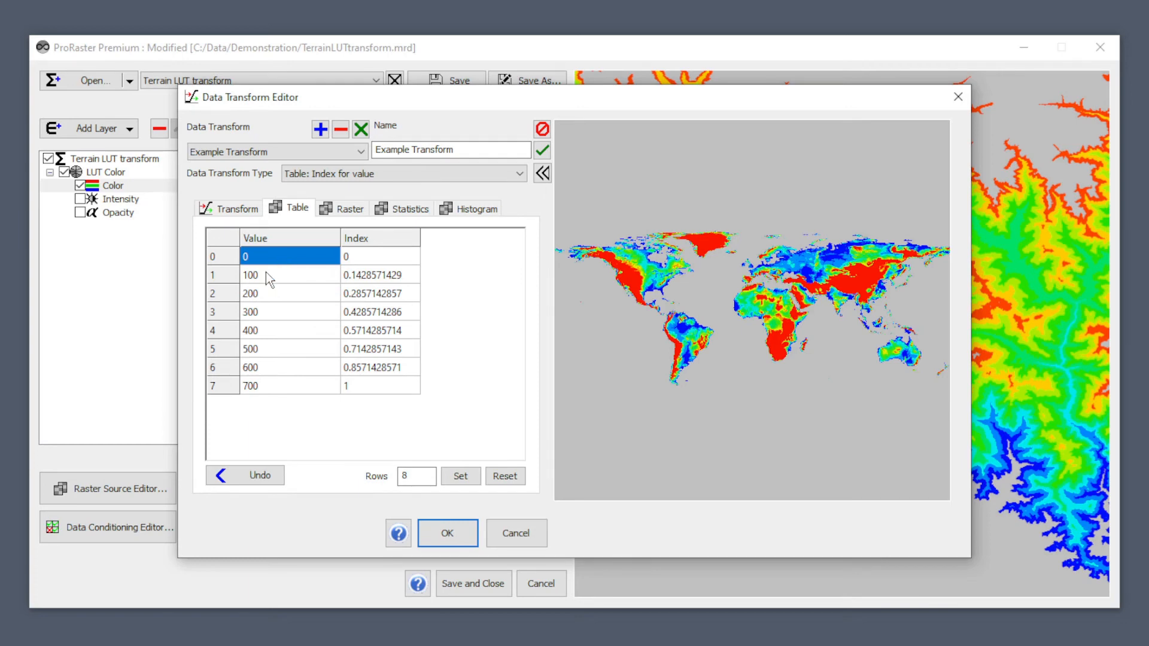
pyautogui.click(266, 313)
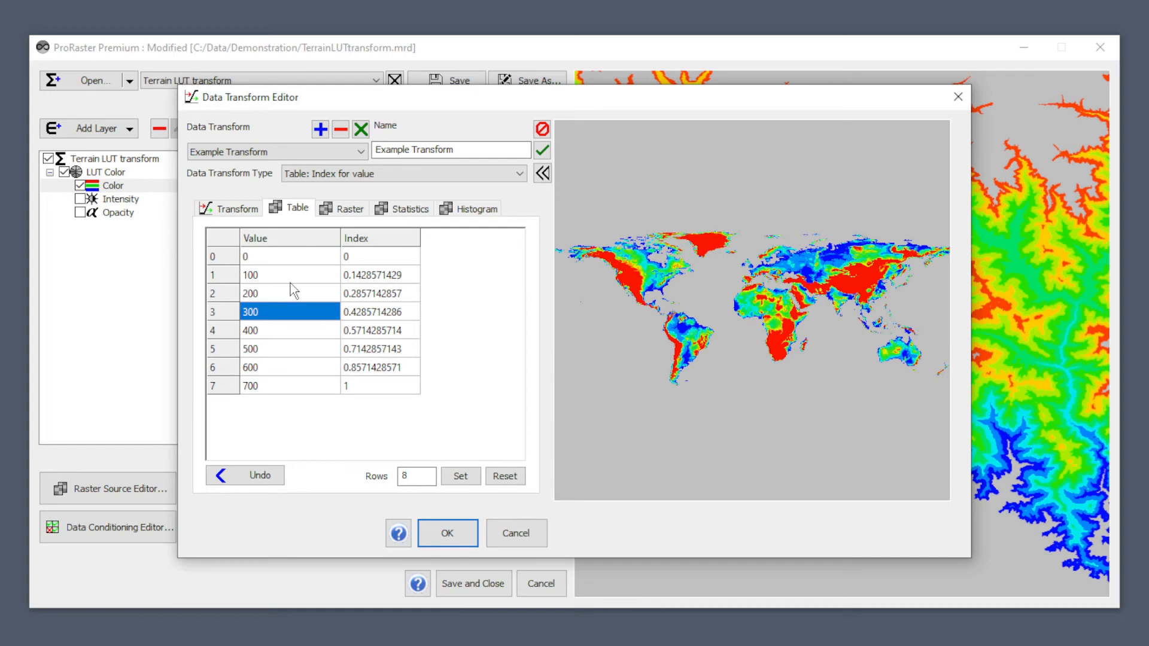
pyautogui.write('400')
pyautogui.press('Return')
pyautogui.press('Down')
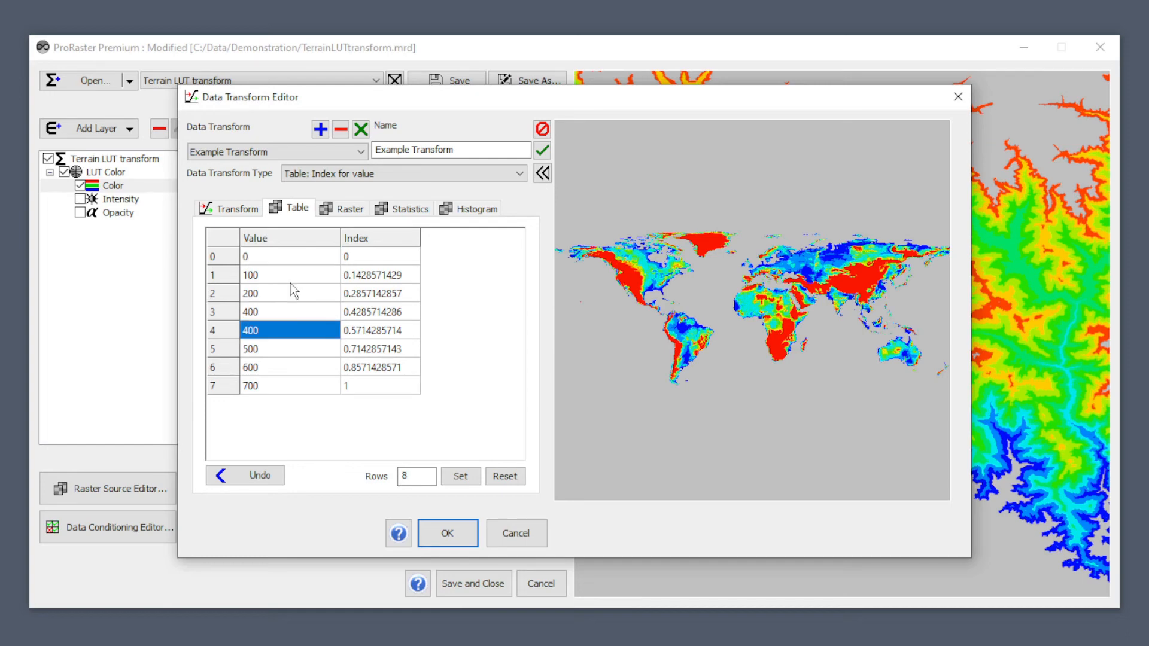
pyautogui.write('800')
pyautogui.press('Return')
# Step: Set the transform table's Value entries to 1600 in row 5 and 3200 in row 6
pyautogui.write('1')
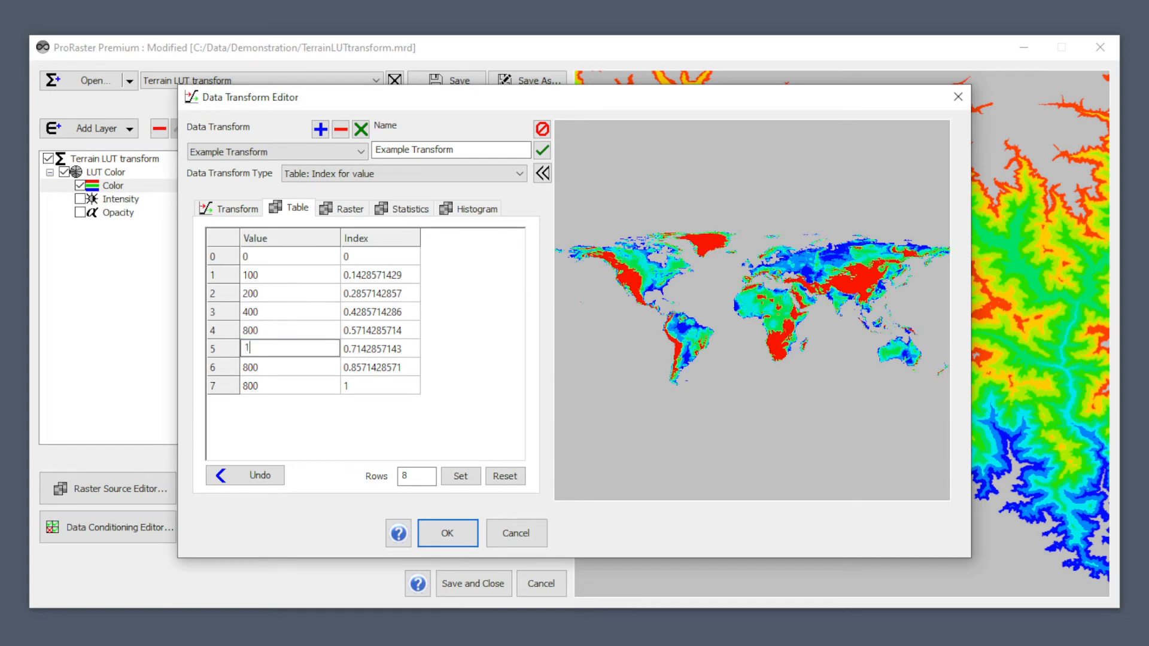
pyautogui.write('600')
pyautogui.press('Return')
pyautogui.write('32')
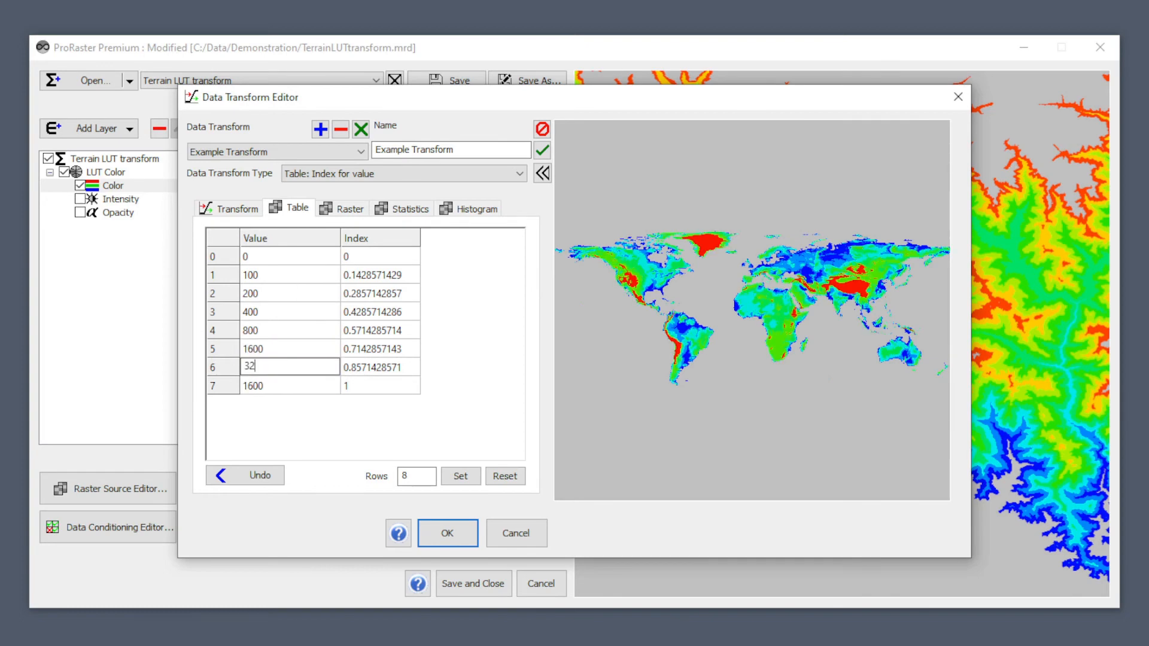
pyautogui.write('00')
pyautogui.press('Return')
pyautogui.press('Down')
# Step: Set the Value entry in row 7 of the table to 6400 and accept the transform
pyautogui.write('64')
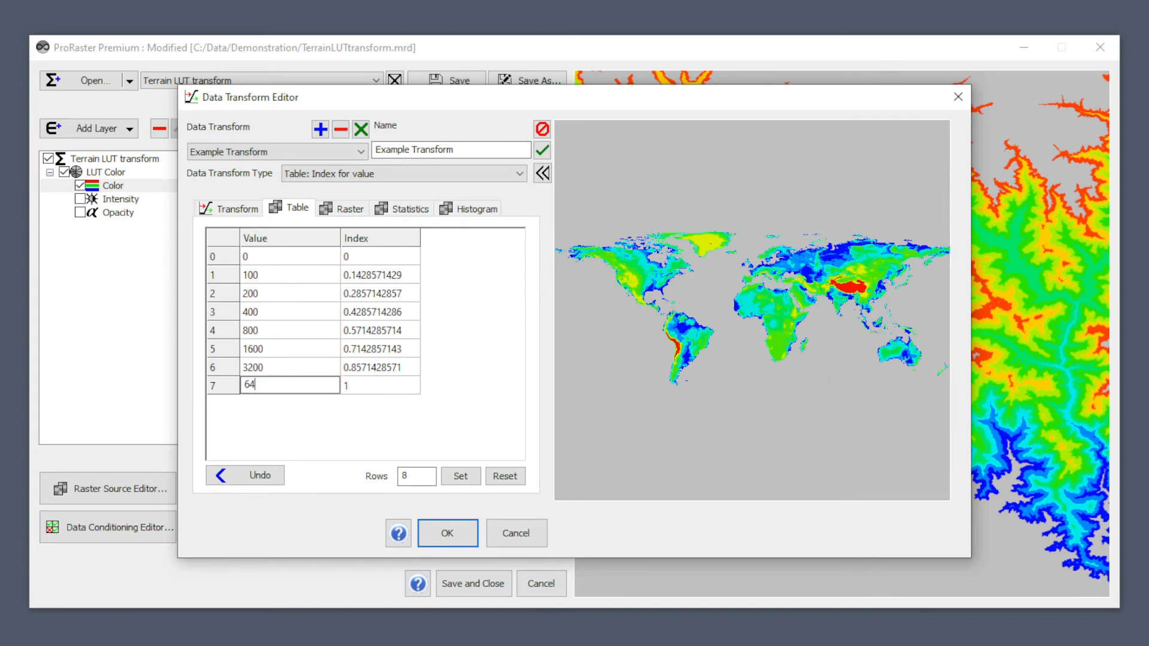
pyautogui.write('00')
pyautogui.press('Return')
pyautogui.press('Down')
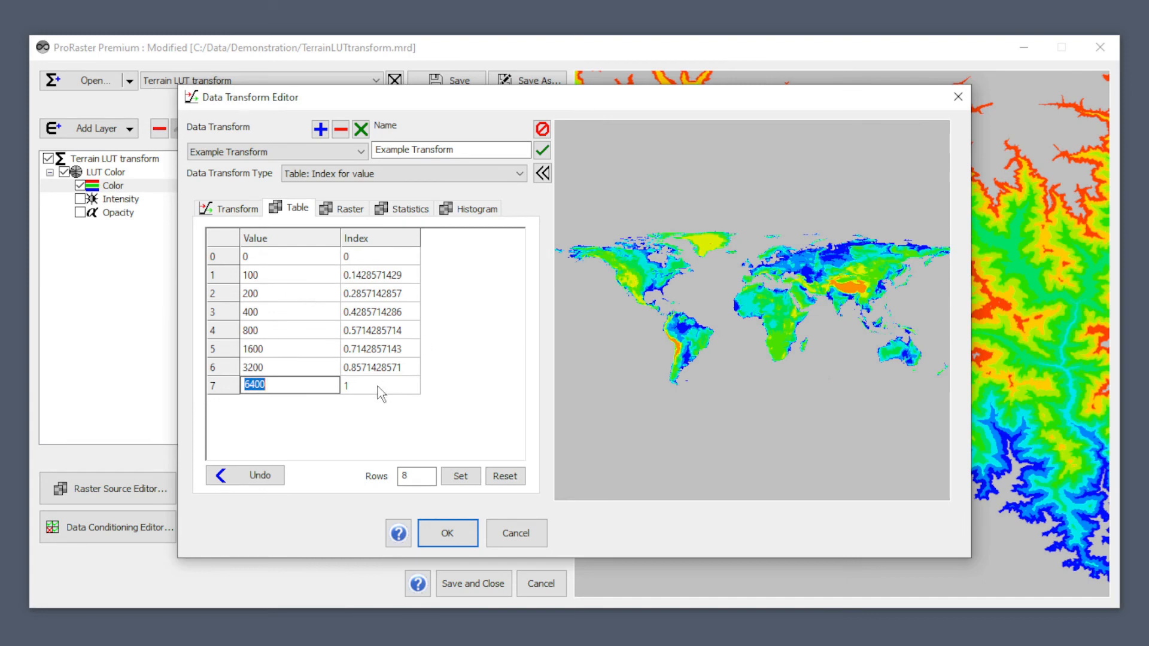
pyautogui.press('Return')
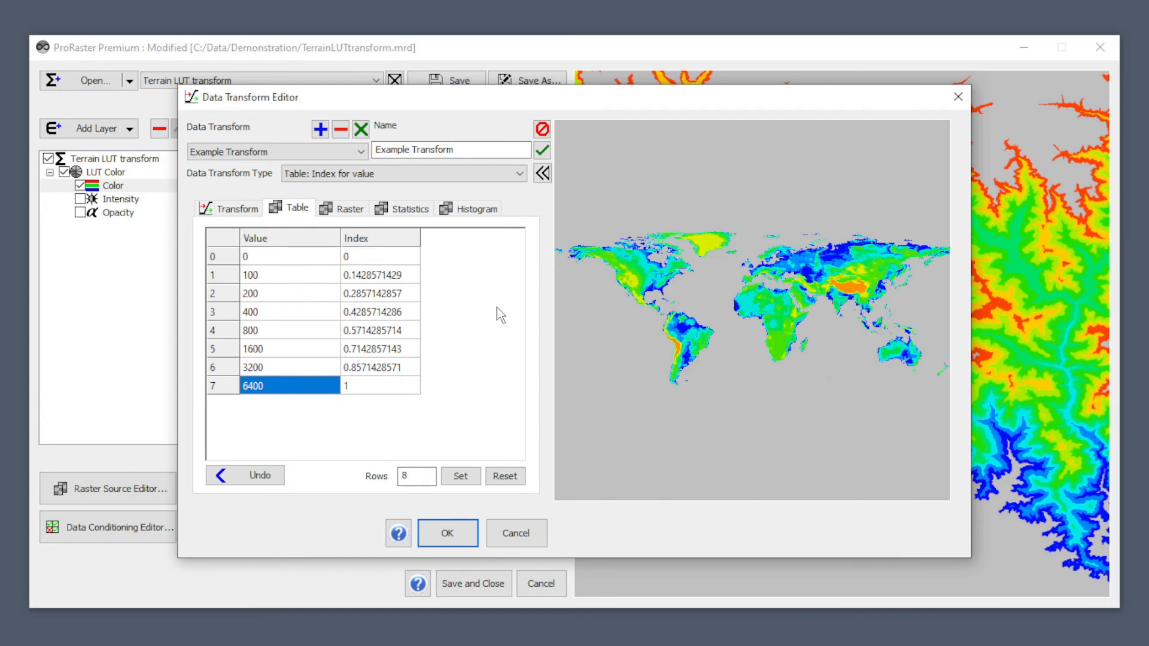
pyautogui.click(448, 539)
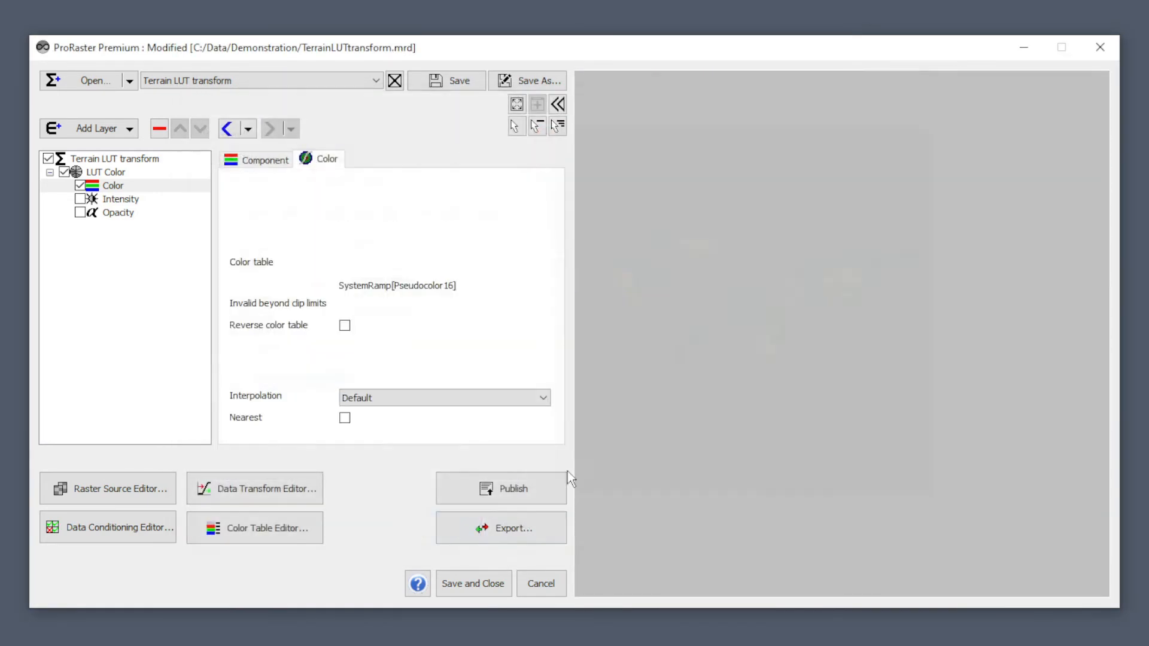
# Step: Set invalidation beyond the clip limits to Do not invalidate and inspect elevations at the color boundaries from the lowlands to the highest peaks
pyautogui.click(427, 306)
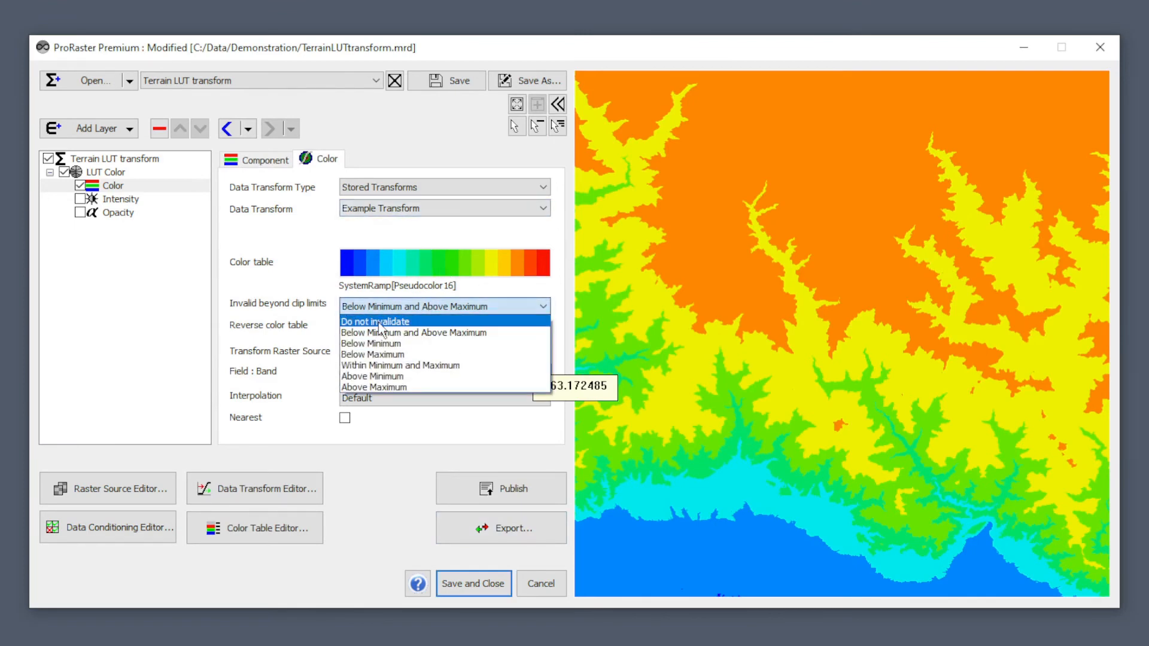
pyautogui.click(384, 323)
pyautogui.moveTo(705, 523); pyautogui.dragTo(734, 219)
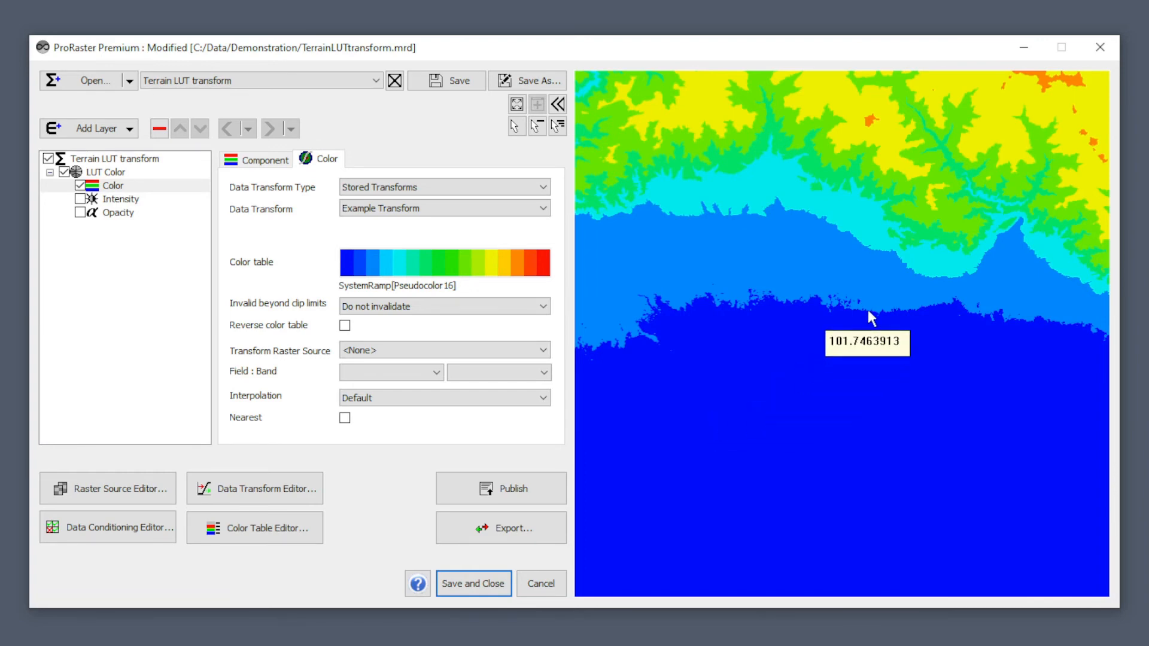
pyautogui.moveTo(869, 310); pyautogui.dragTo(826, 423)
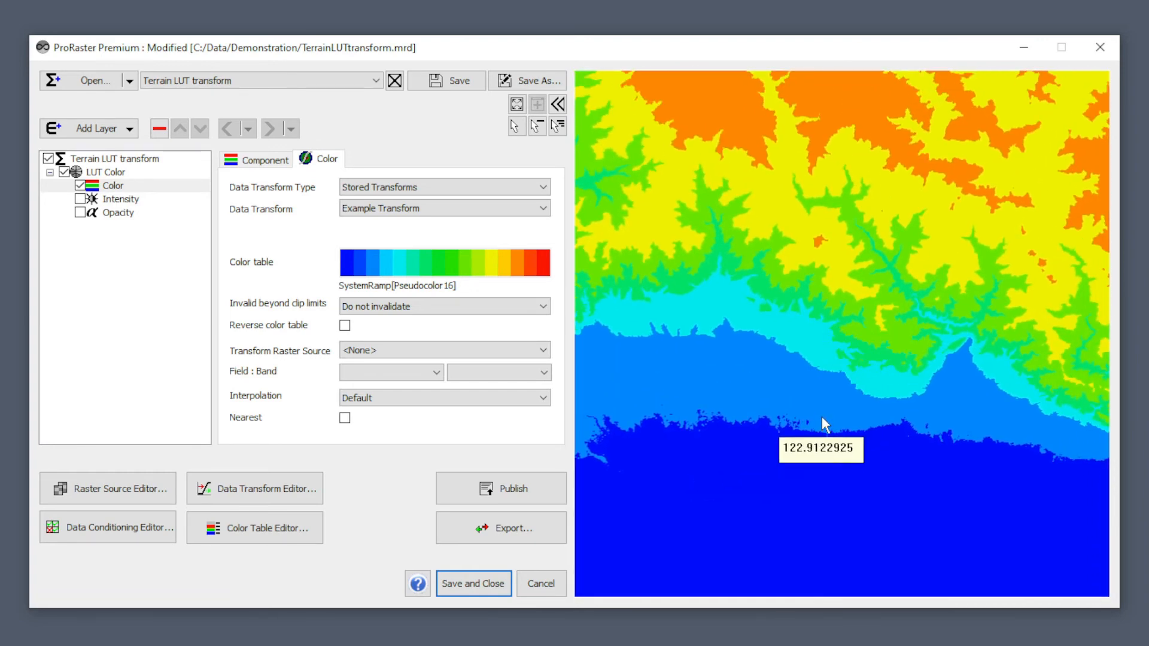
pyautogui.moveTo(831, 374); pyautogui.dragTo(790, 404)
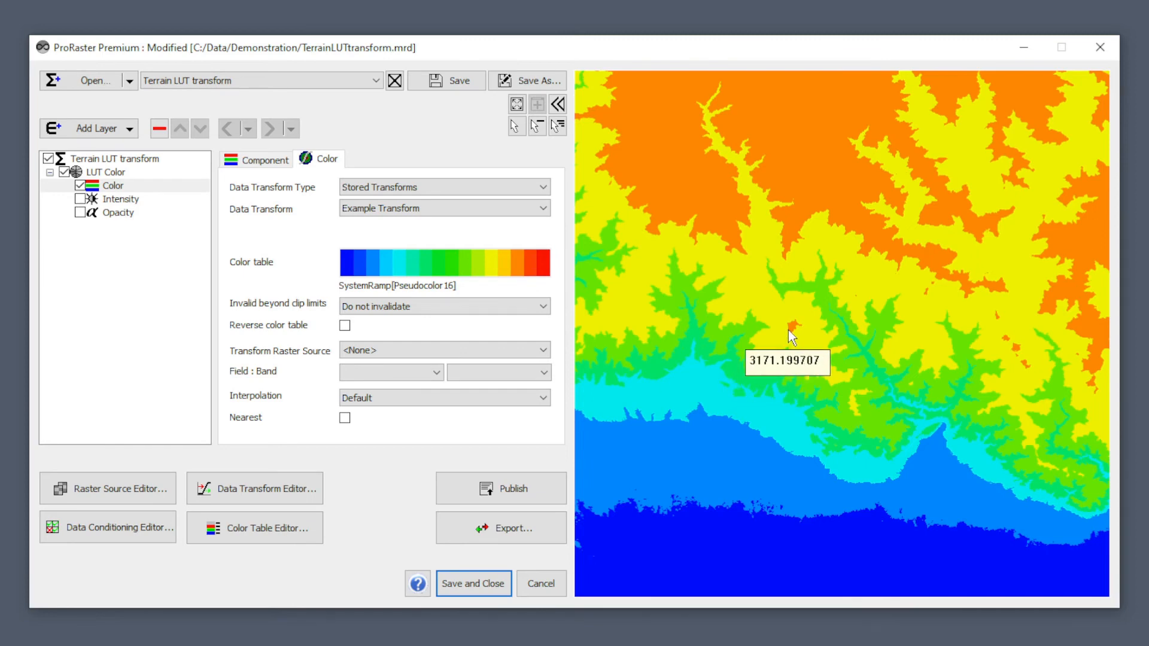
pyautogui.moveTo(783, 260); pyautogui.dragTo(768, 458)
pyautogui.moveTo(834, 235); pyautogui.dragTo(803, 354)
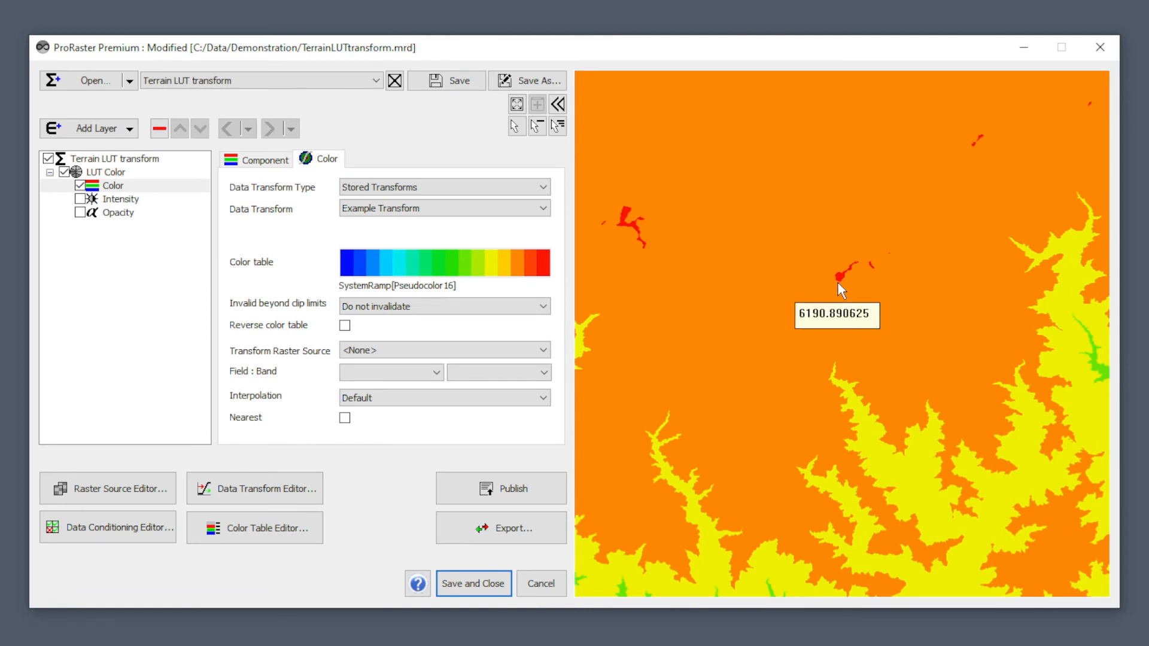
pyautogui.scroll(-5, 825, 290)
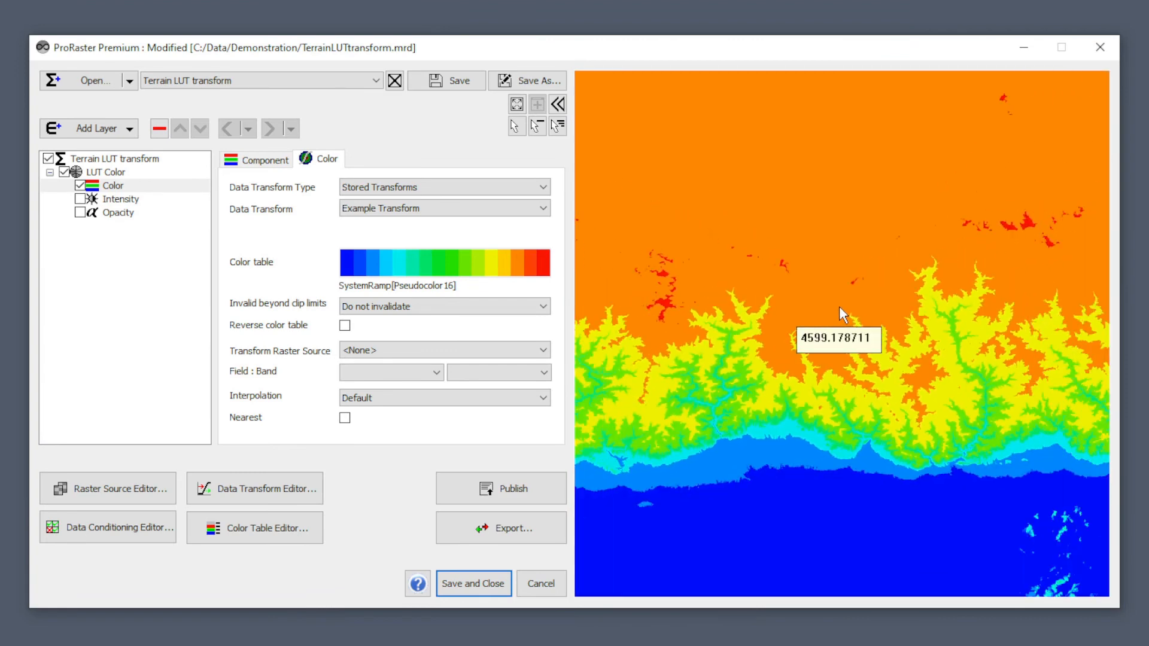
# Step: Invalidate cells Below Minimum and Above Maximum, and inspect the high peaks and the river delta to the south
pyautogui.click(441, 307)
pyautogui.click(418, 330)
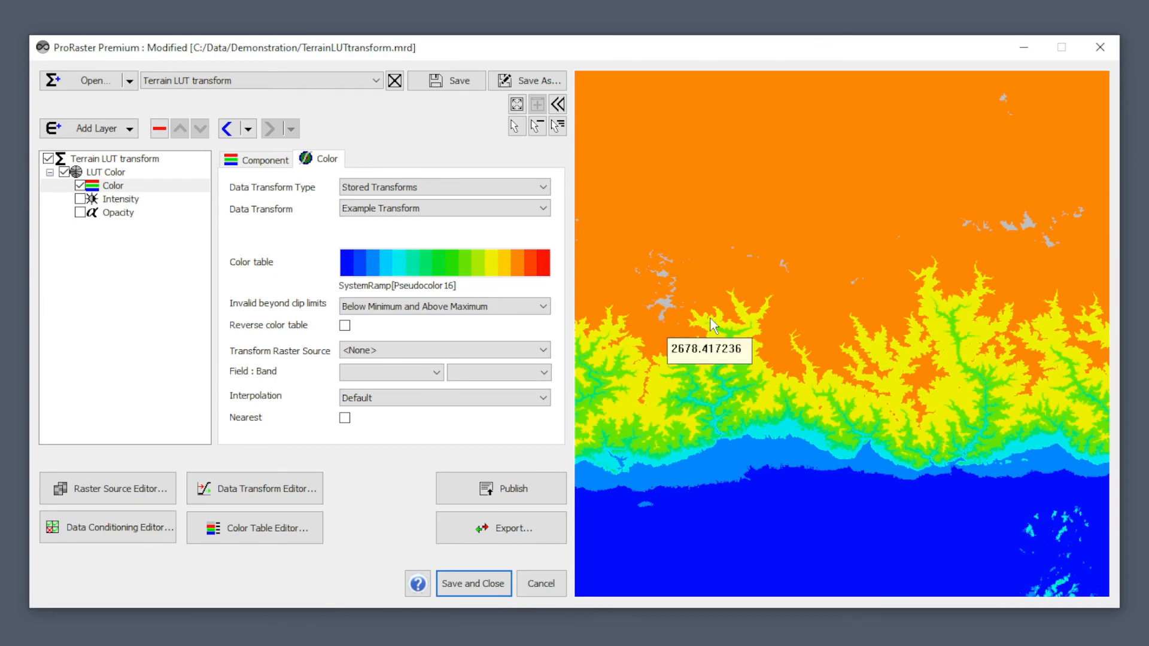
pyautogui.moveTo(797, 485); pyautogui.dragTo(768, 250)
pyautogui.moveTo(834, 422); pyautogui.dragTo(643, 254)
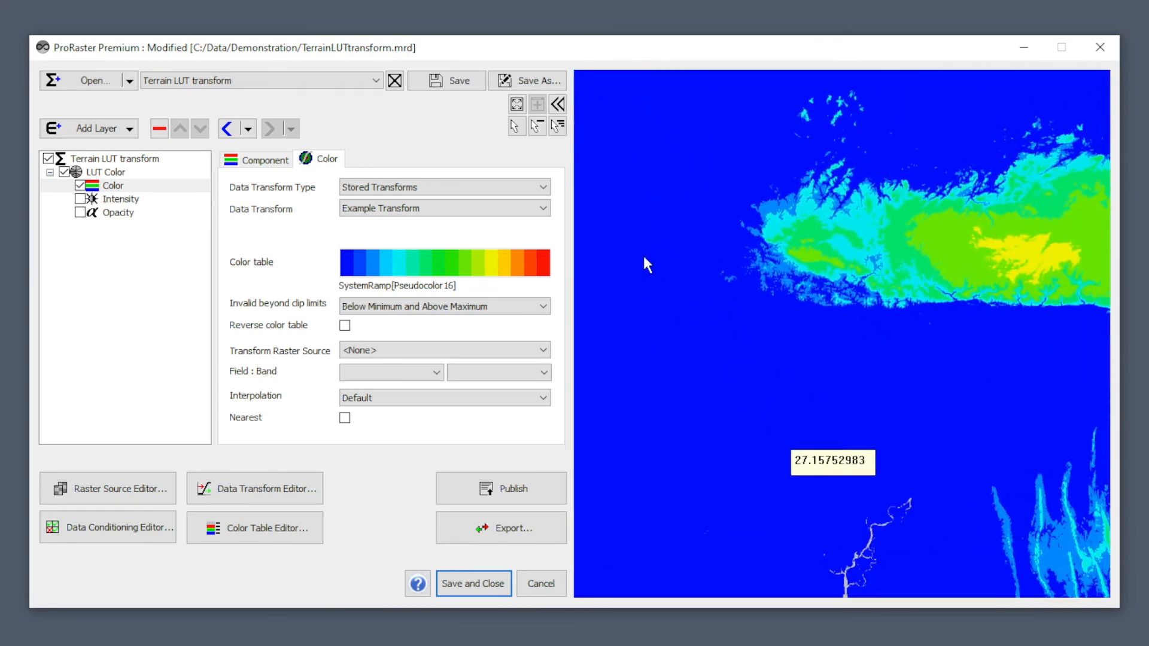
pyautogui.moveTo(972, 437); pyautogui.dragTo(739, 346)
pyautogui.moveTo(638, 537); pyautogui.dragTo(797, 396)
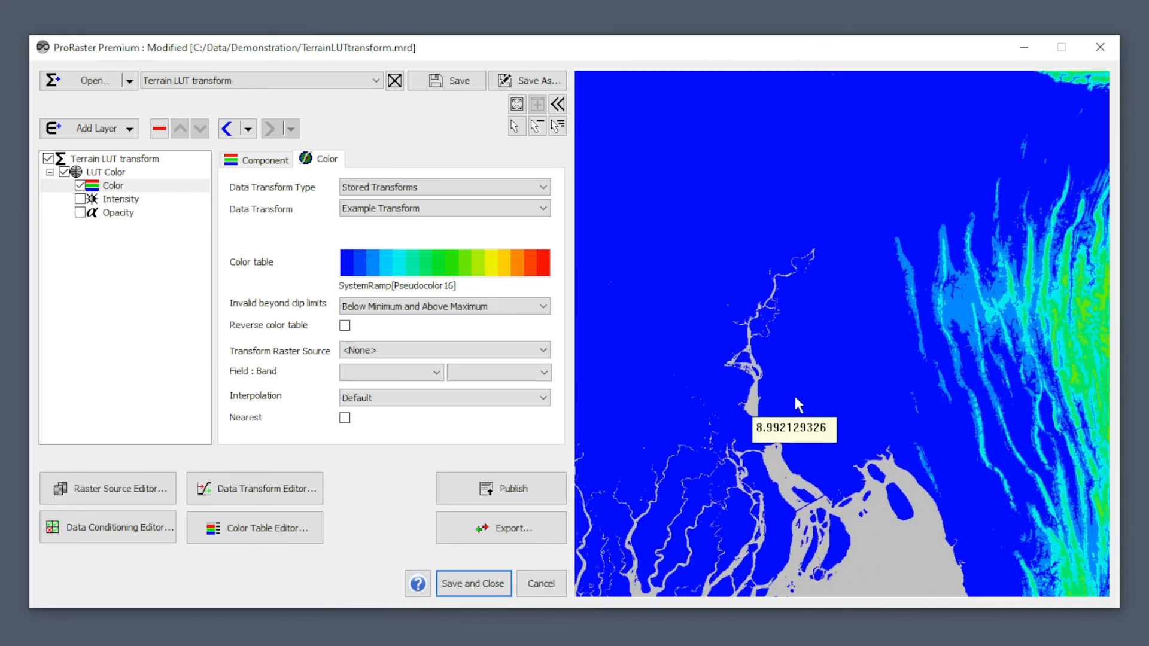
pyautogui.moveTo(714, 340); pyautogui.dragTo(747, 316)
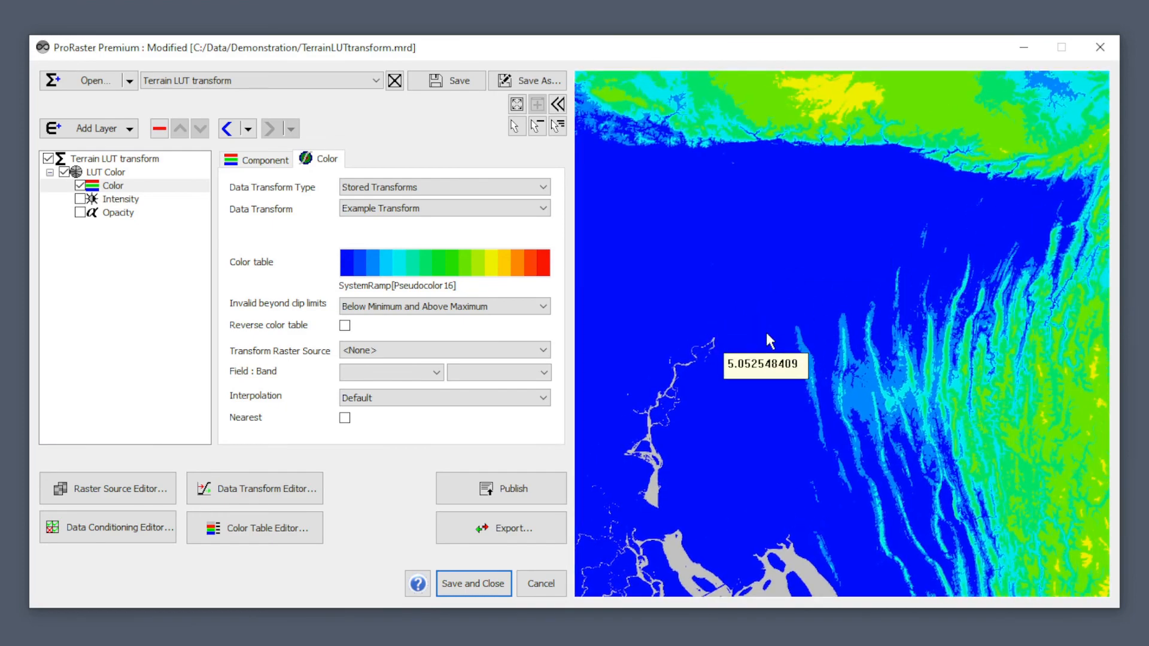
pyautogui.scroll(-3, 767, 333)
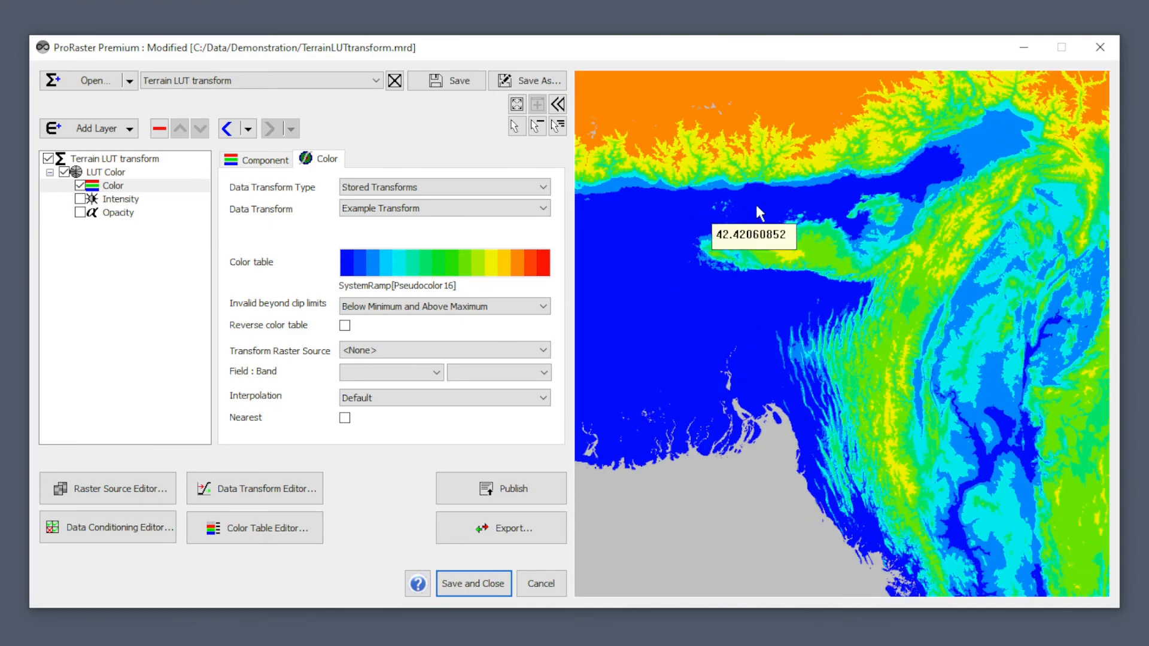
# Step: Set the invalidation to Do not invalidate and change the stored transform's type to Table: Index for percentage
pyautogui.click(415, 306)
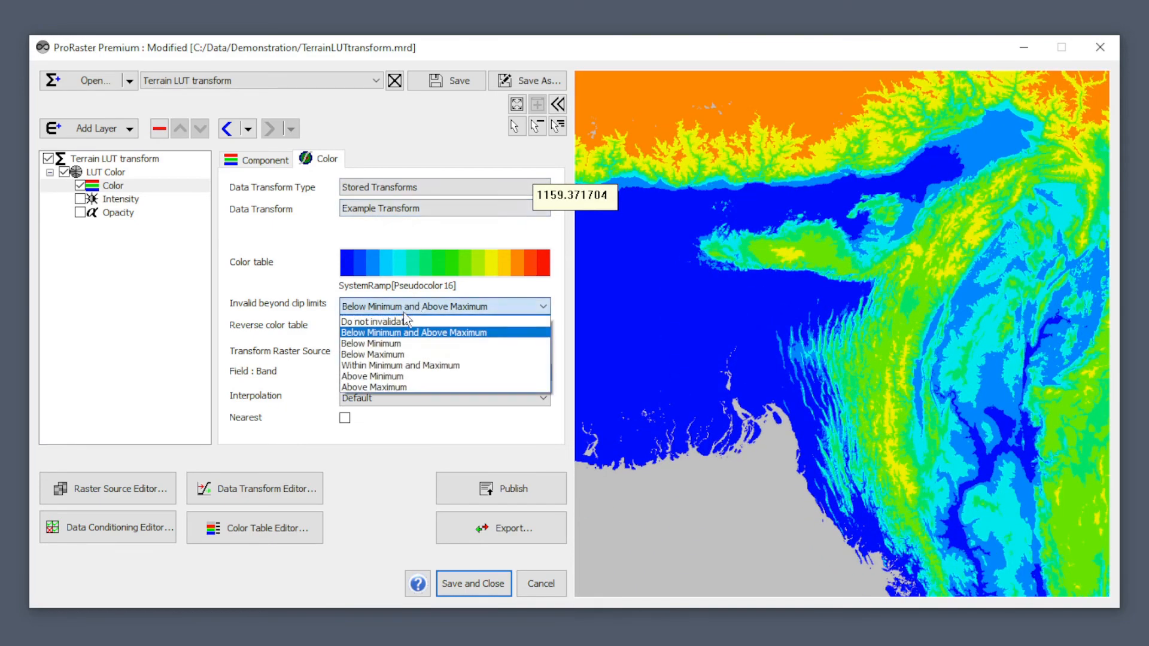
pyautogui.click(404, 318)
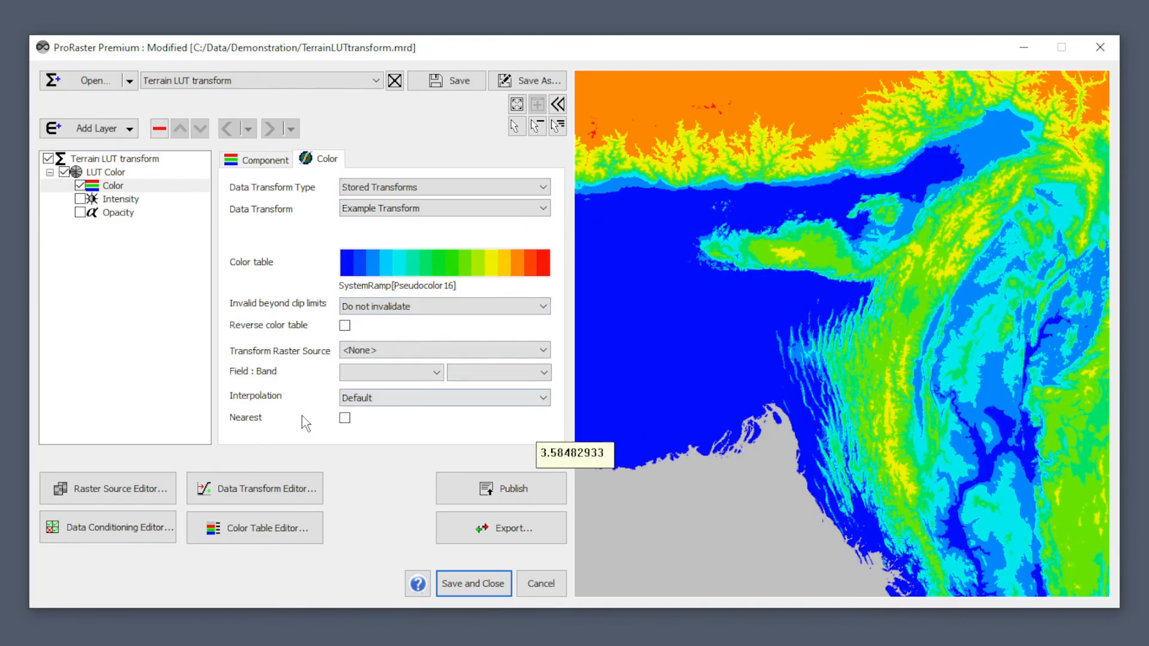
pyautogui.click(264, 496)
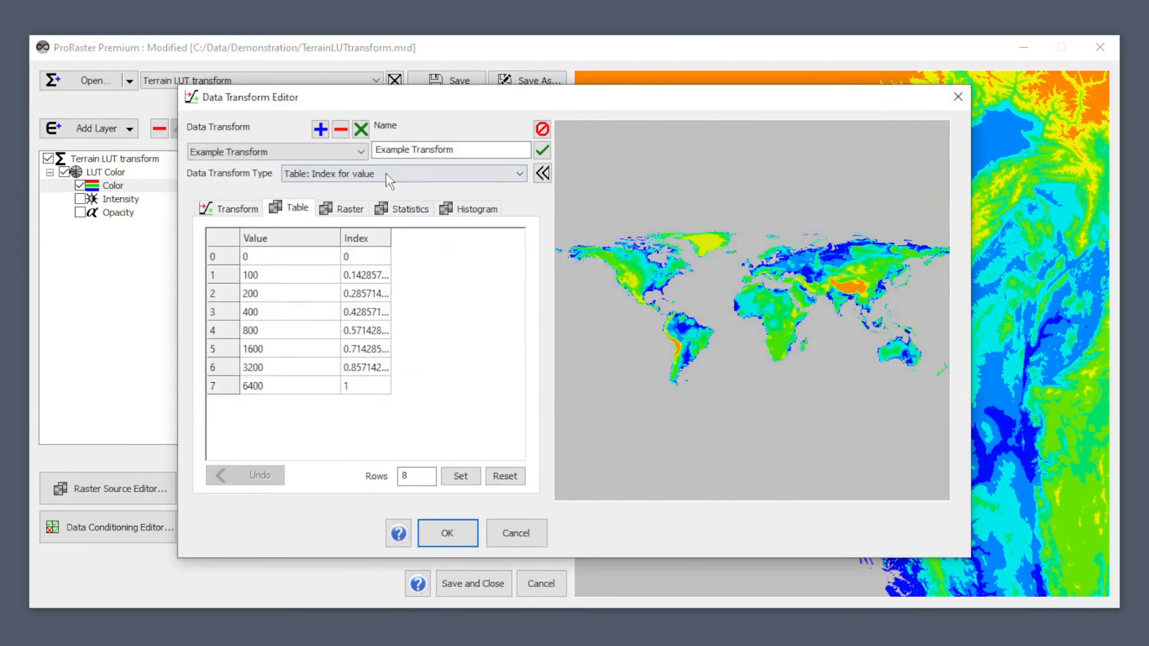
pyautogui.click(388, 179)
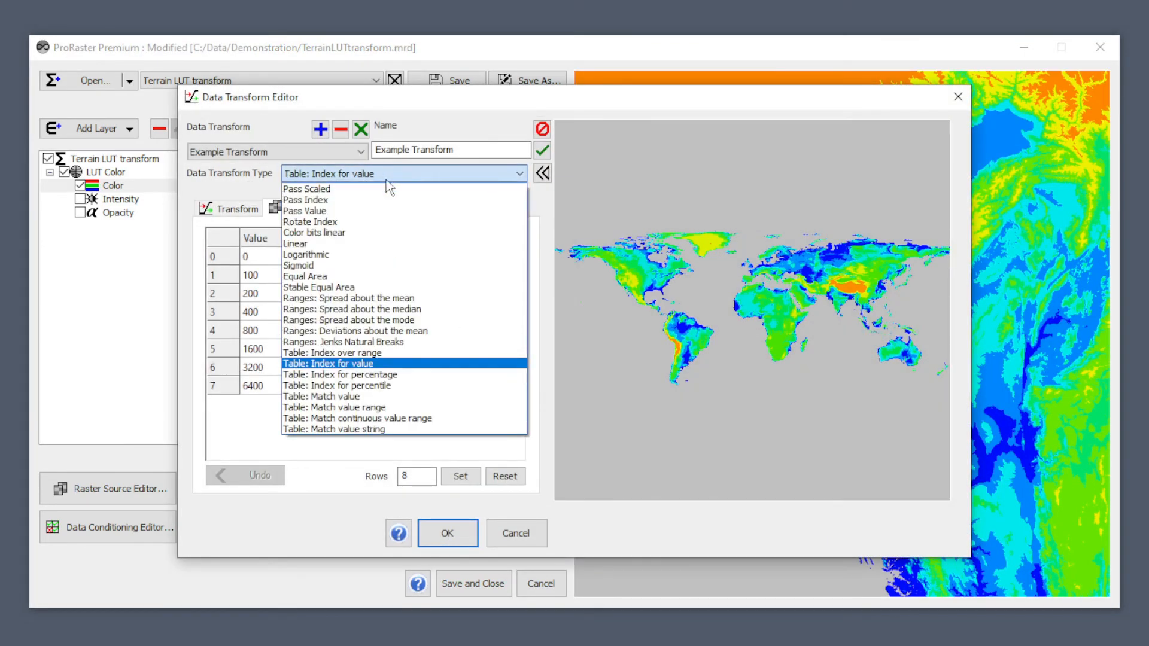
pyautogui.click(355, 375)
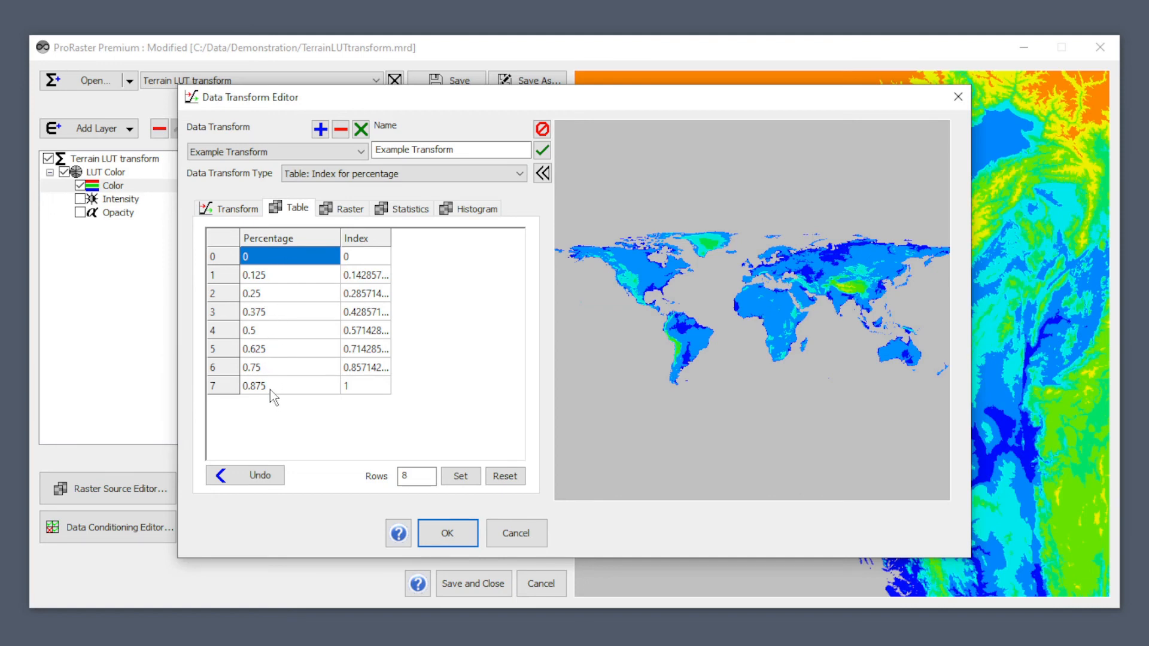
# Step: Set the percentage transform's bandpass to Data Values with a minimum of 1000 and a maximum of 5000, check its table, and accept it
pyautogui.click(235, 210)
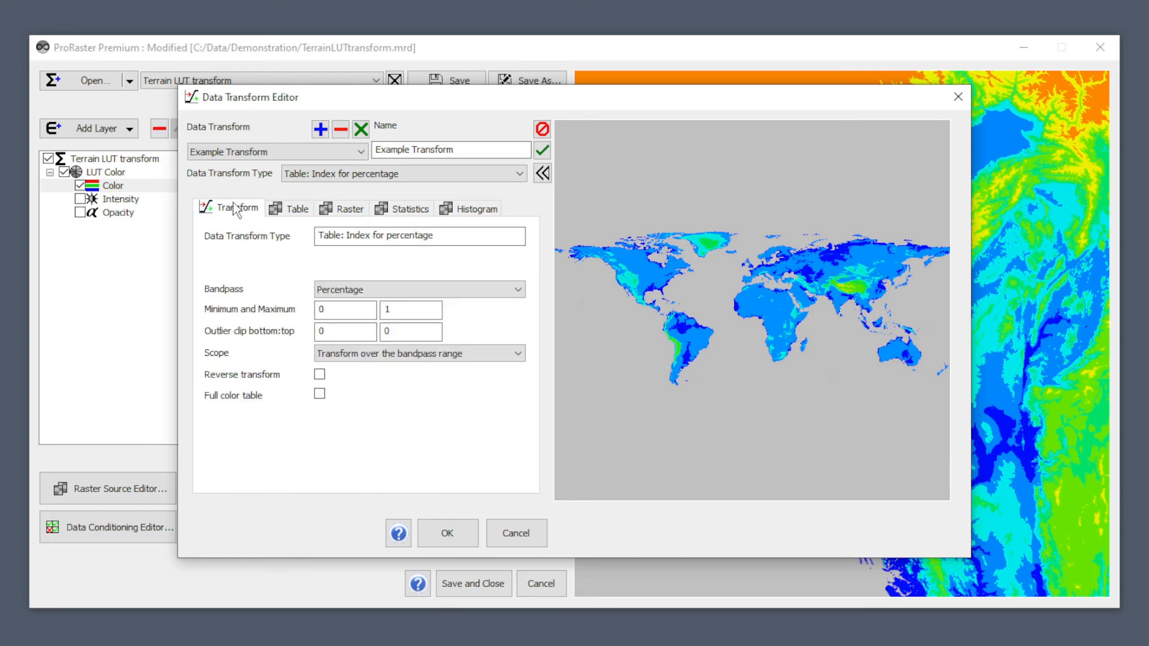
pyautogui.click(383, 291)
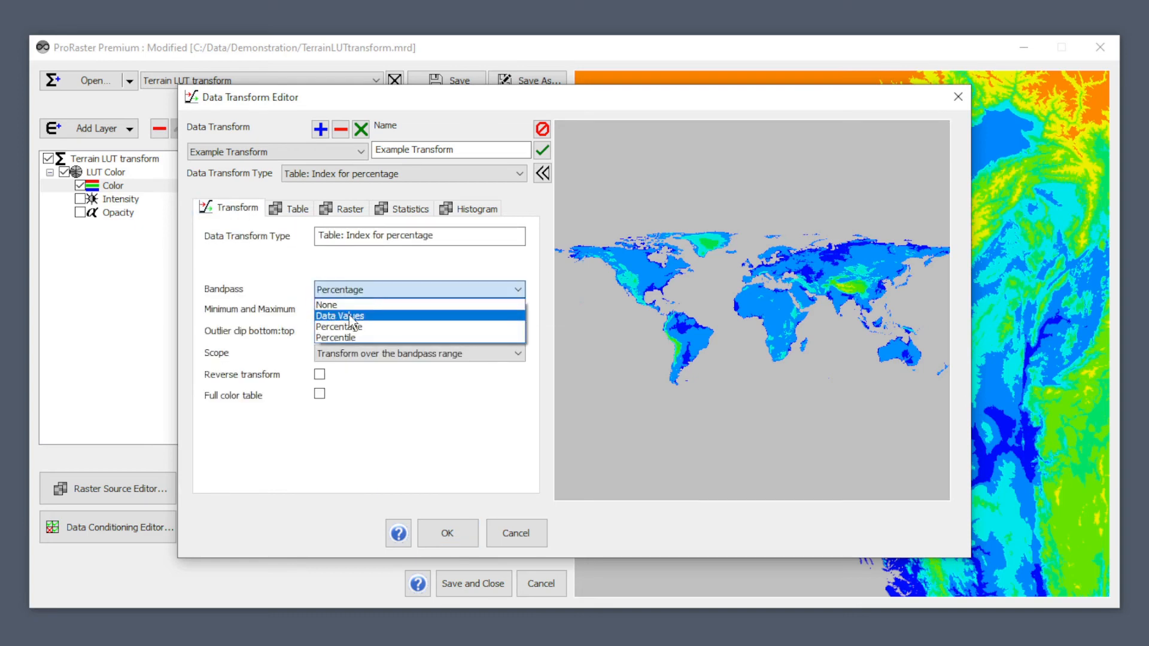
pyautogui.click(352, 319)
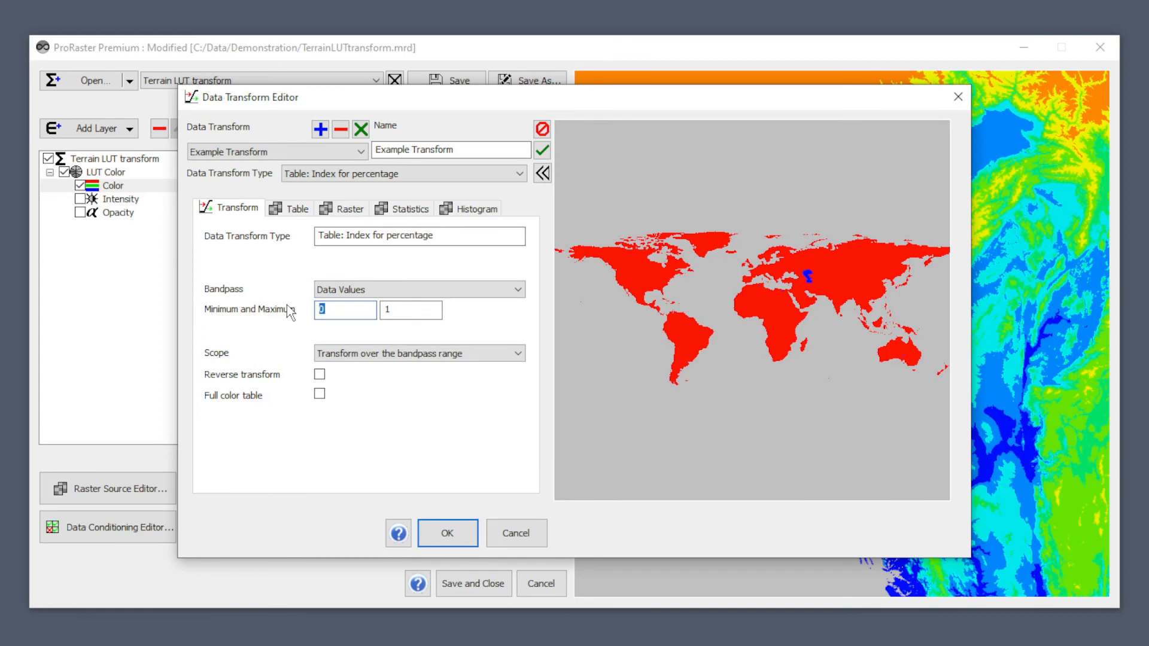
pyautogui.write('1000')
pyautogui.press('Tab')
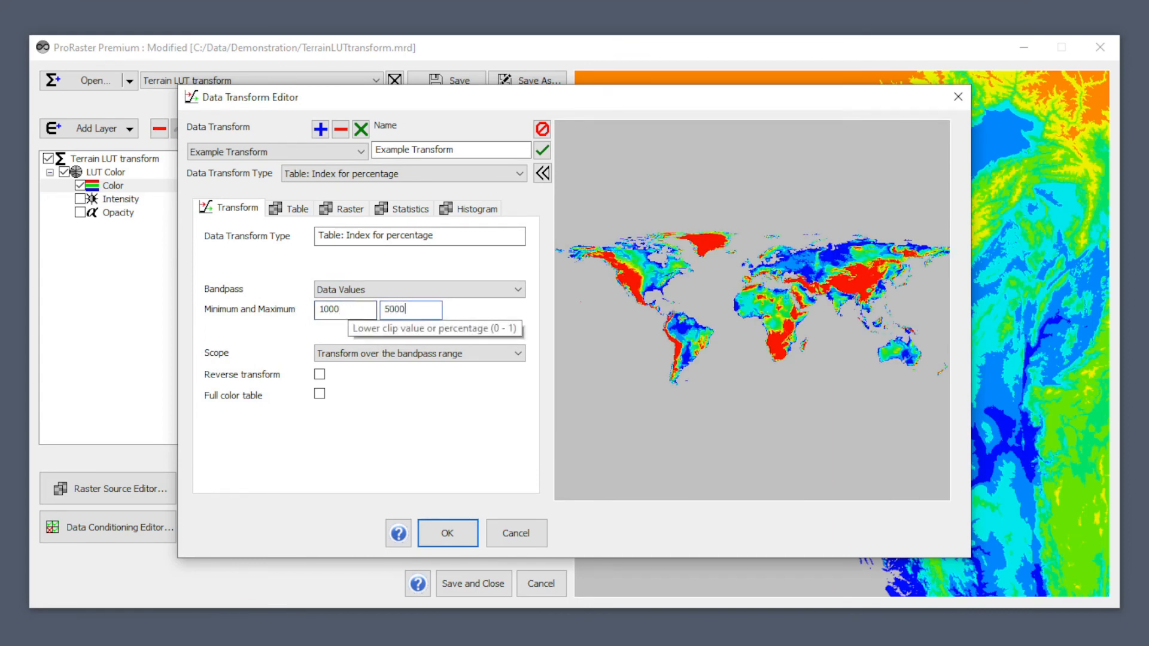
pyautogui.write('5000')
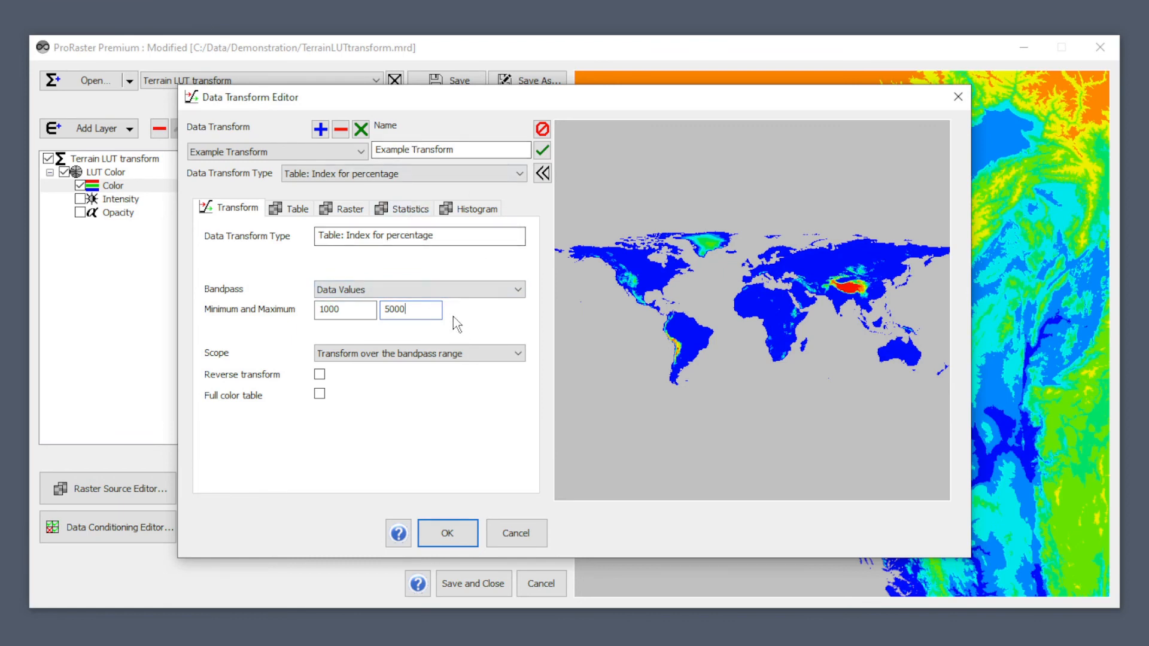
pyautogui.click(298, 212)
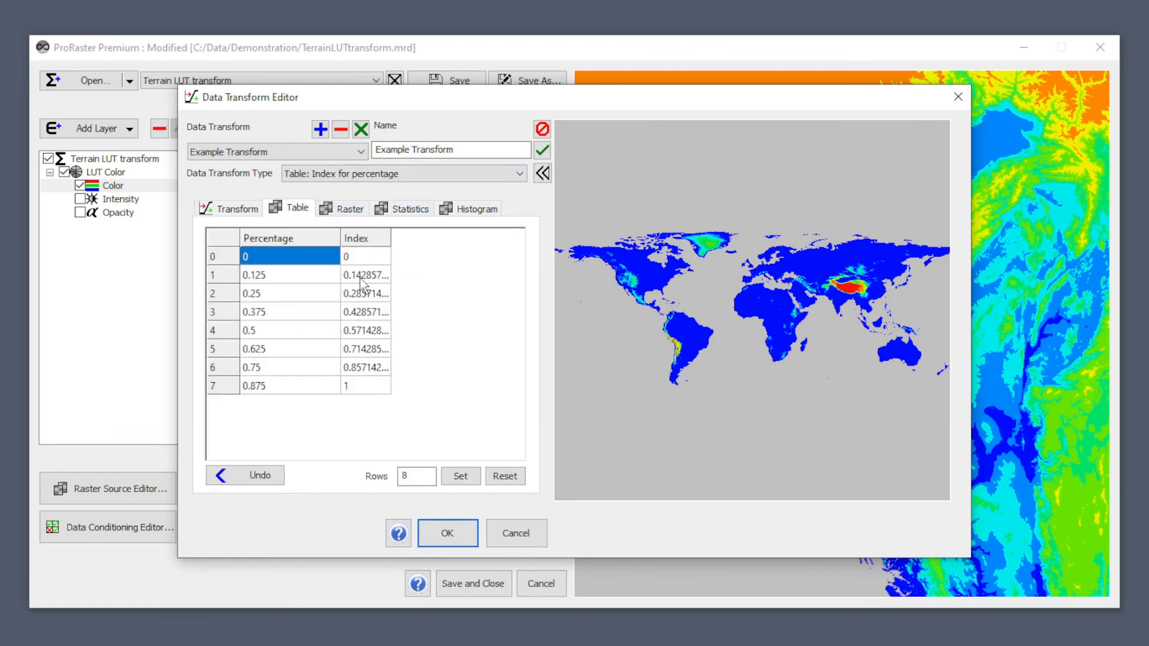
pyautogui.click(447, 533)
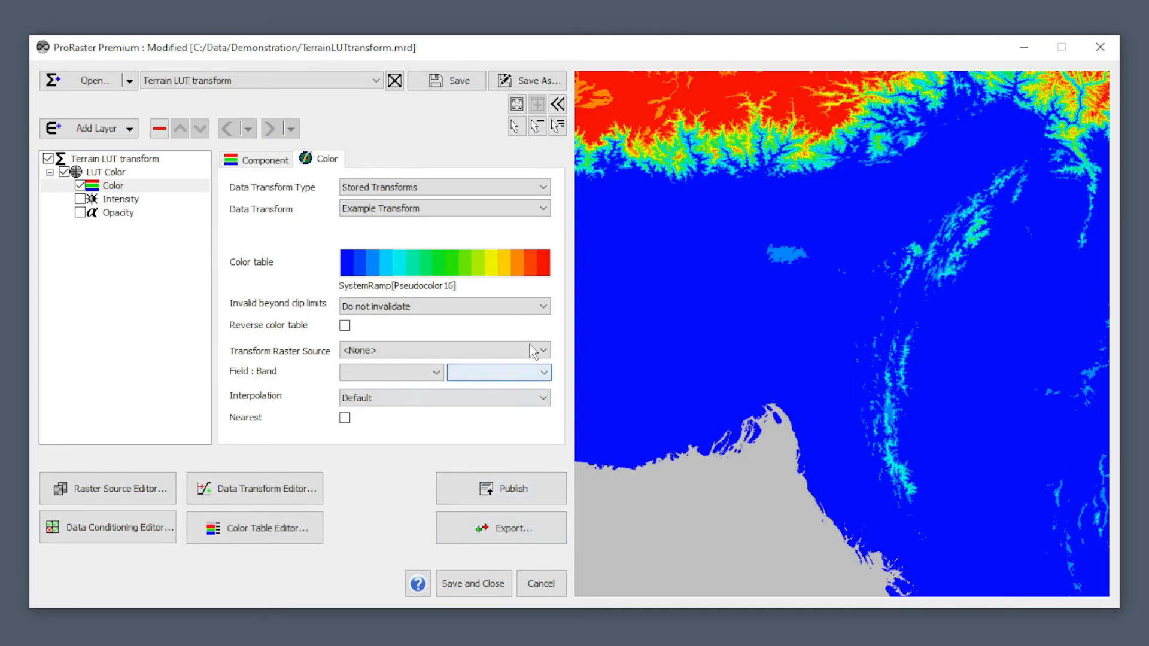
# Step: Check the terrain colors around the mountain range, and invalidate cells Below Minimum and Above Maximum
pyautogui.moveTo(796, 275)
pyautogui.moveTo(814, 268); pyautogui.dragTo(694, 465)
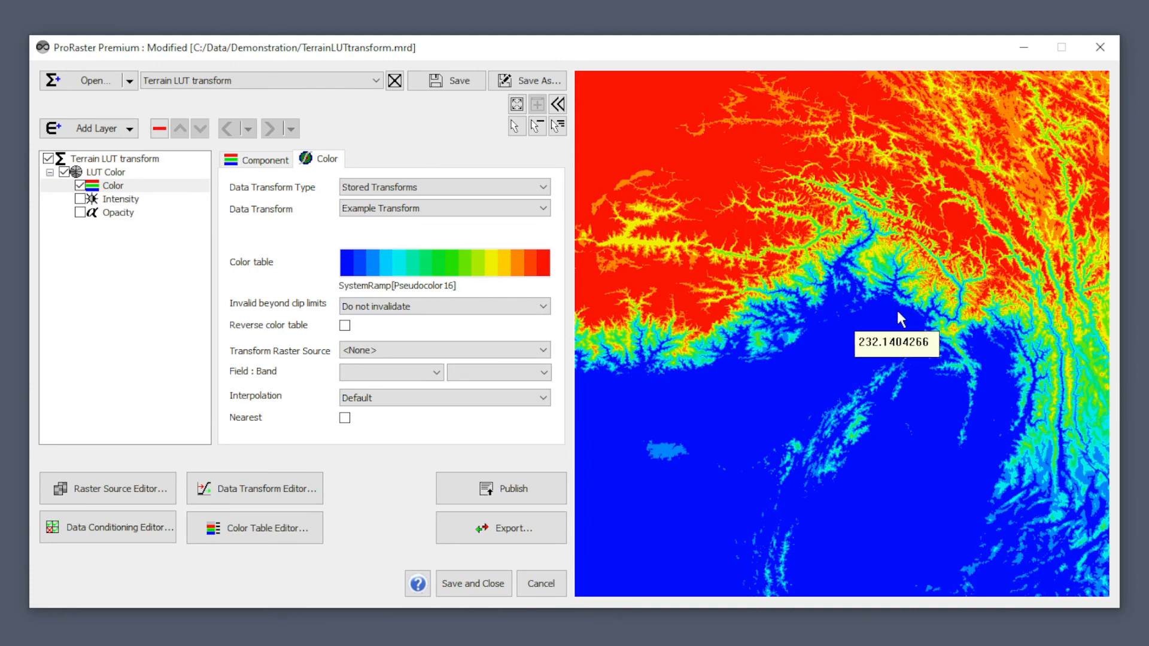
pyautogui.moveTo(857, 454); pyautogui.dragTo(737, 359)
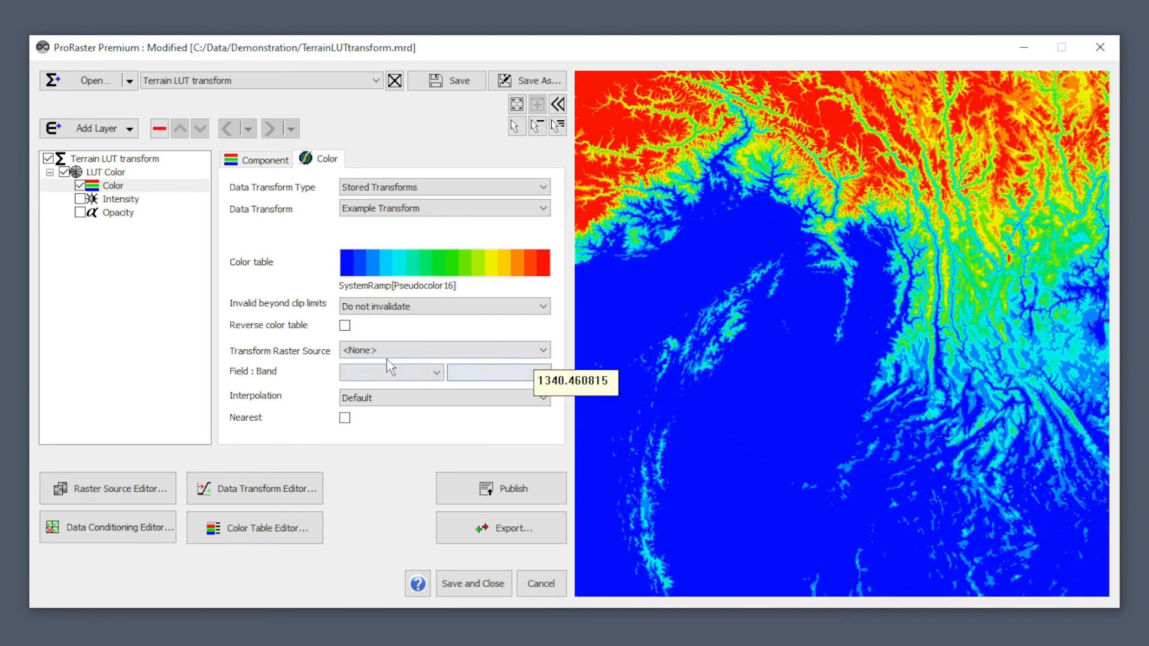
pyautogui.click(411, 307)
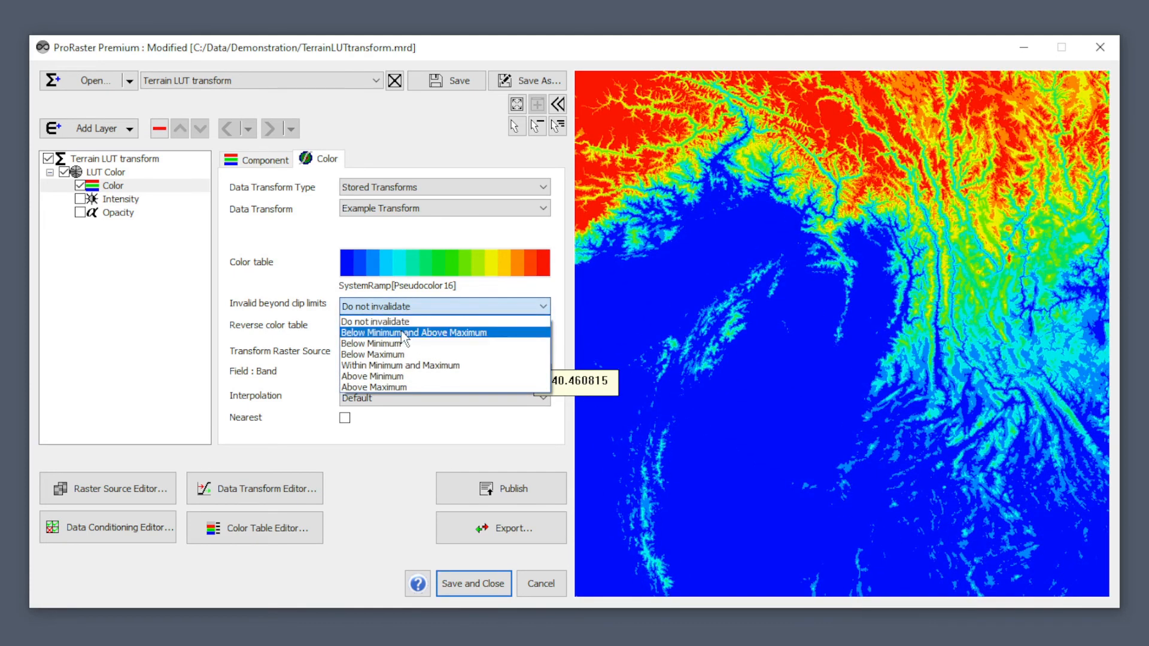
pyautogui.click(405, 333)
# Step: Examine the invalidated areas and the elevations at their edges, from the high peaks to the lowlands and across Asia
pyautogui.moveTo(735, 245); pyautogui.dragTo(835, 458)
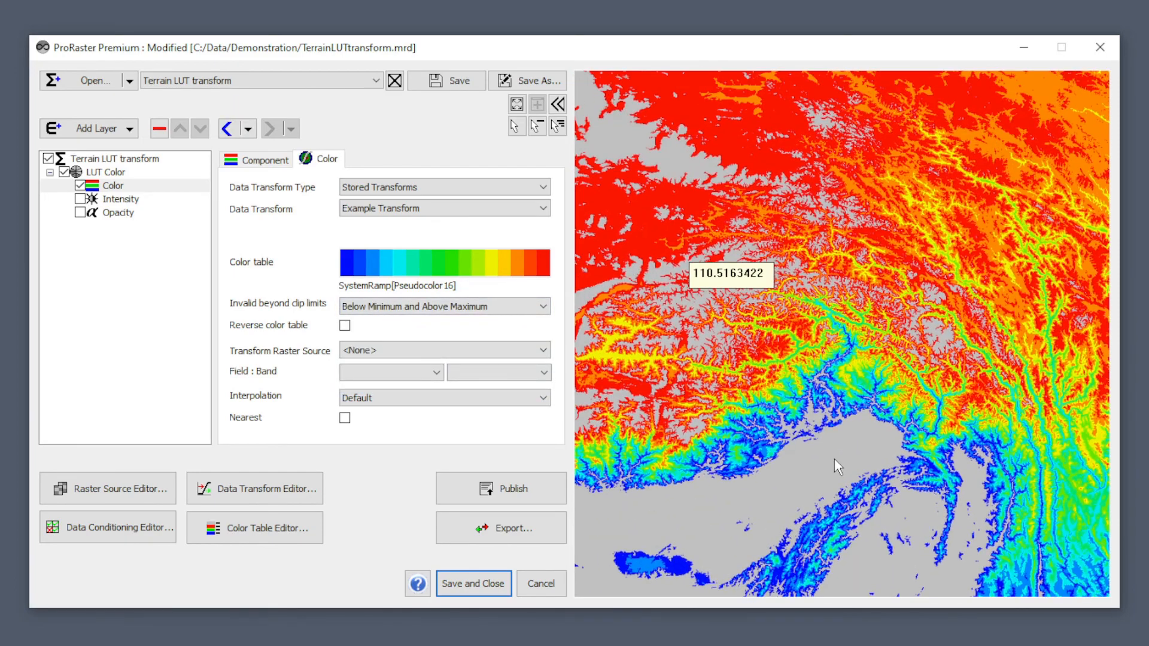
pyautogui.scroll(4, 690, 442)
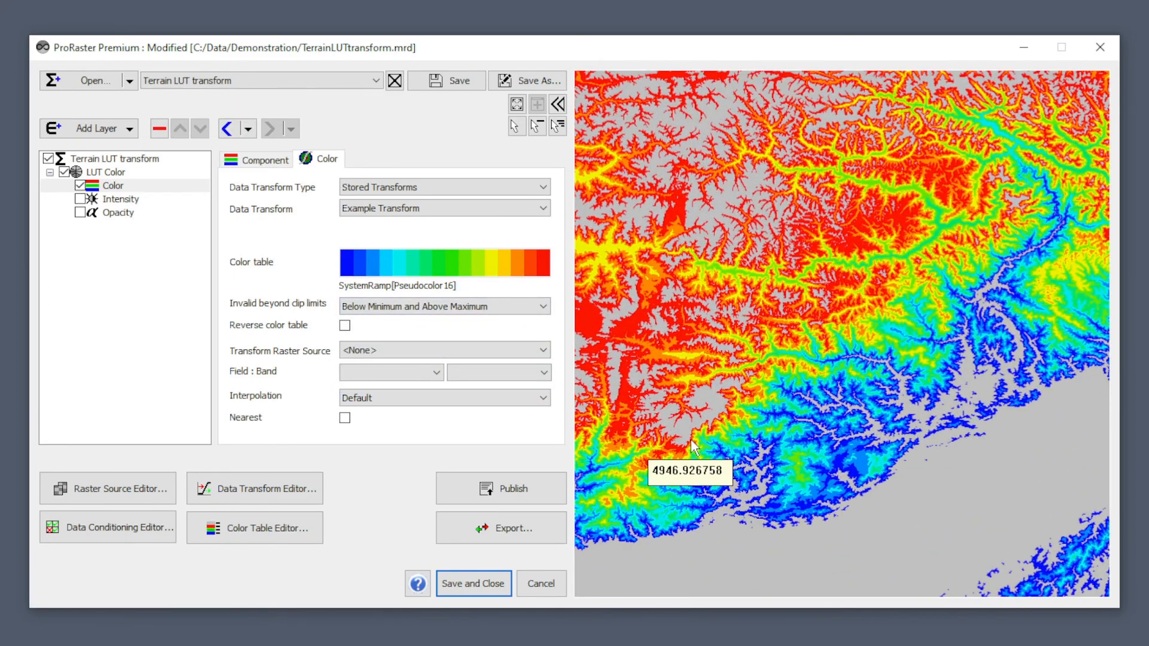
pyautogui.scroll(-1, 691, 446)
pyautogui.scroll(-3, 803, 507)
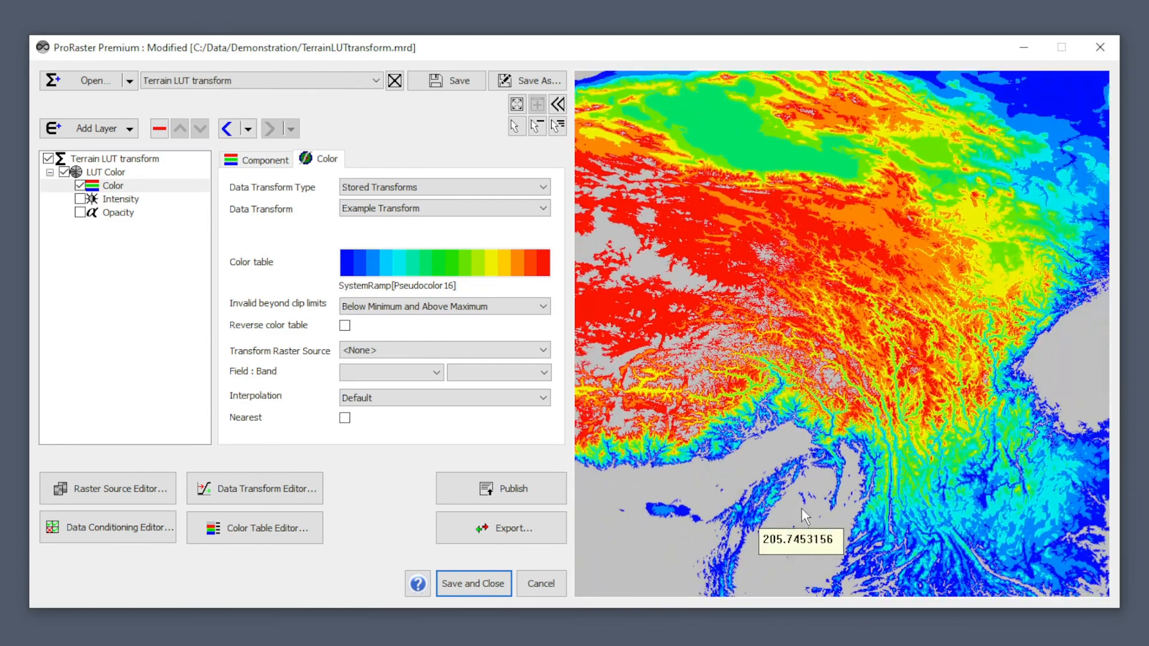
pyautogui.scroll(1, 772, 407)
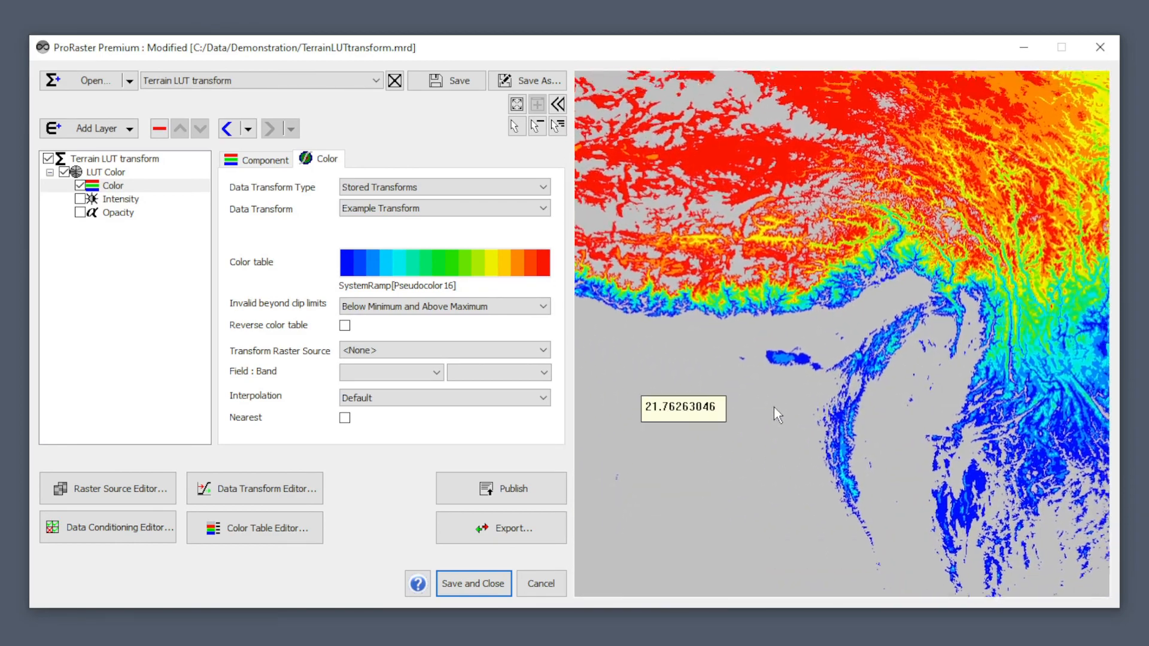
pyautogui.scroll(3, 772, 334)
pyautogui.scroll(1, 767, 388)
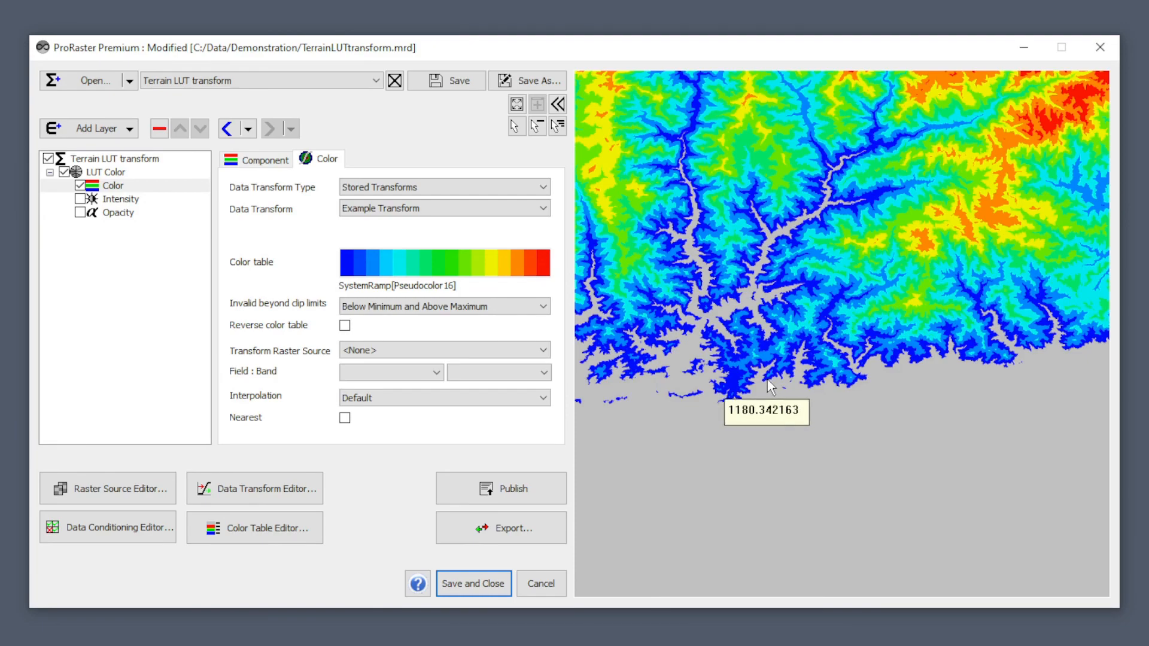
pyautogui.scroll(-3, 757, 411)
pyautogui.scroll(-3, 766, 407)
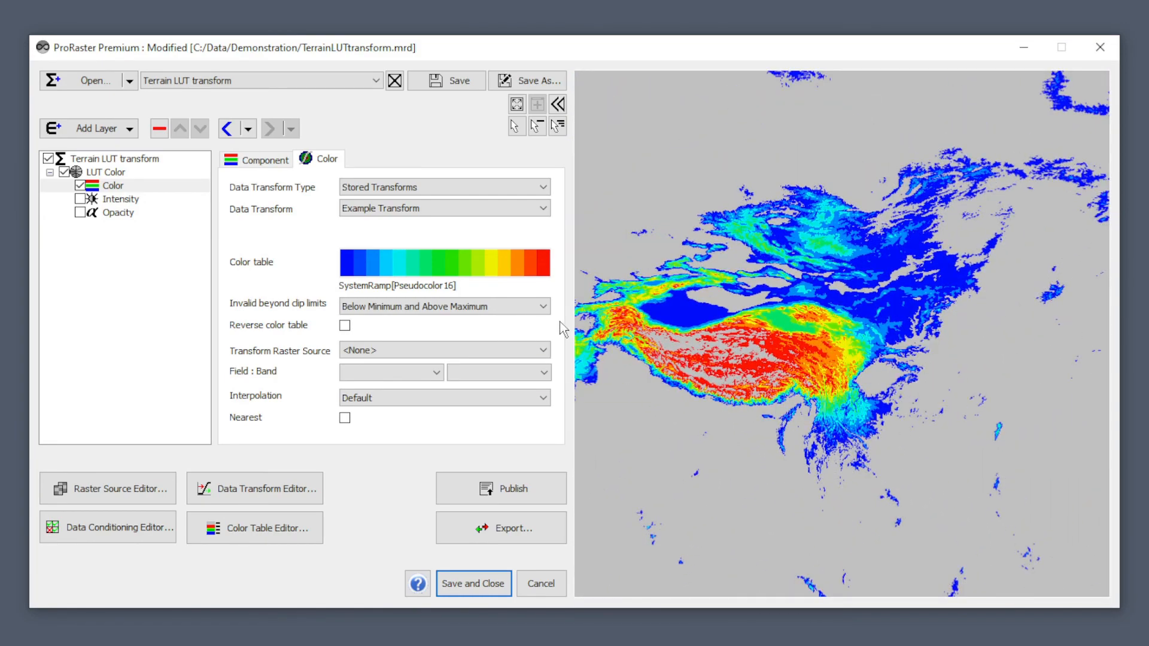
# Step: Set the invalidation to Do not invalidate, change the stored transform's type to Table: Index for percentile, and check its bandpass settings
pyautogui.click(473, 307)
pyautogui.click(393, 322)
pyautogui.click(287, 487)
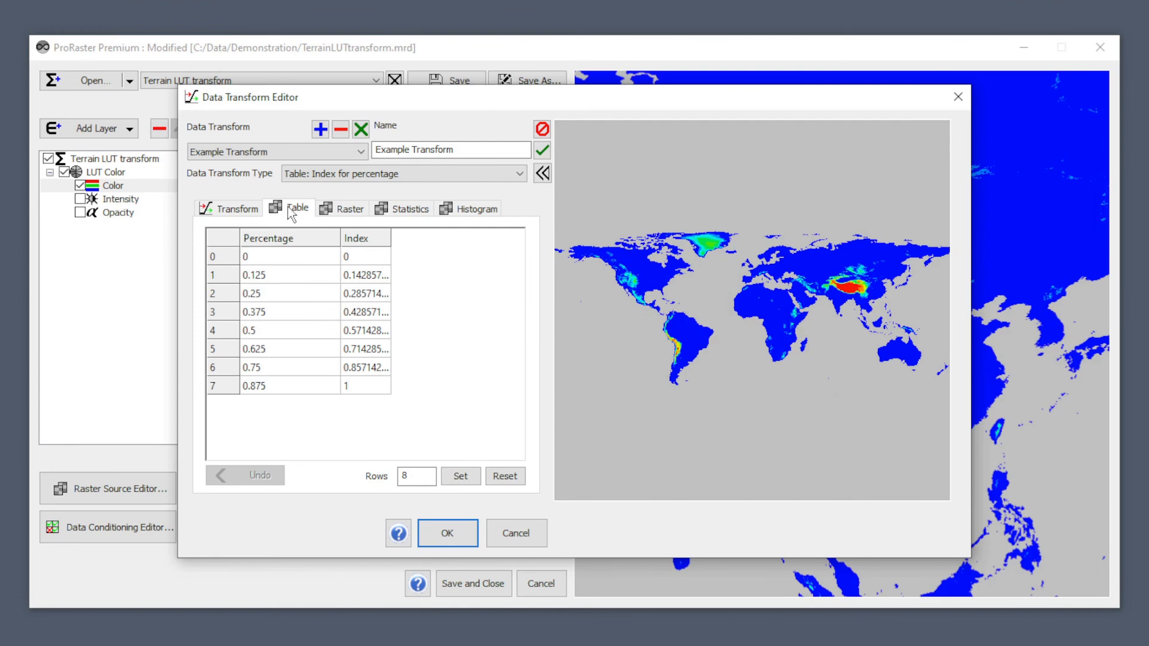
pyautogui.click(326, 177)
pyautogui.click(338, 386)
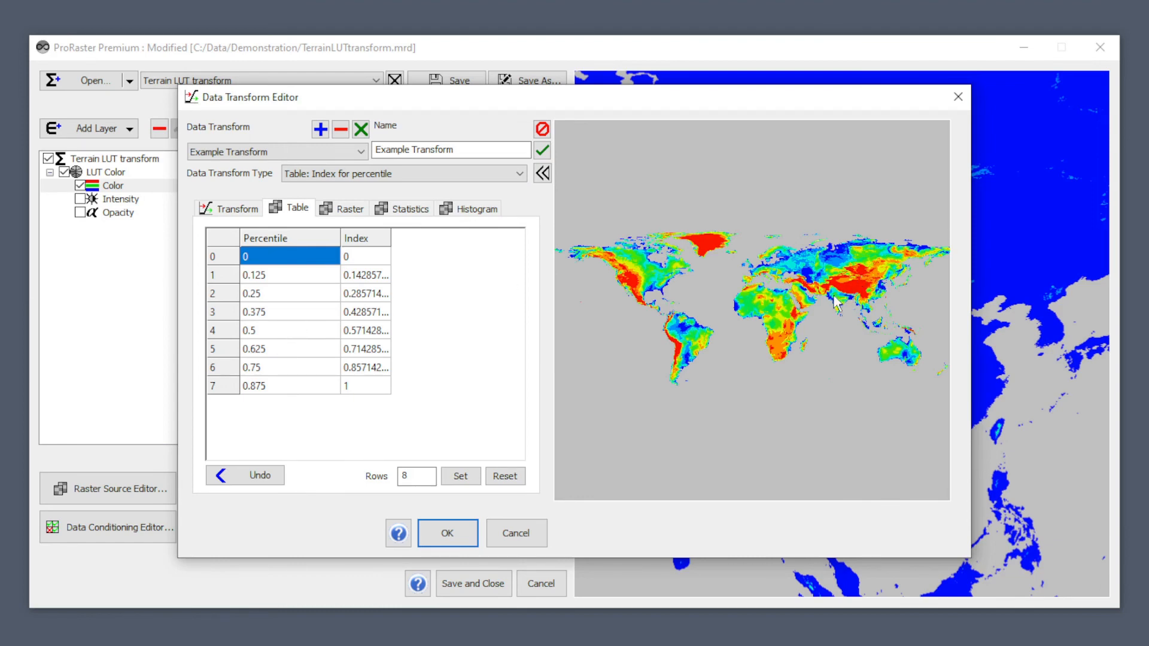
pyautogui.click(247, 209)
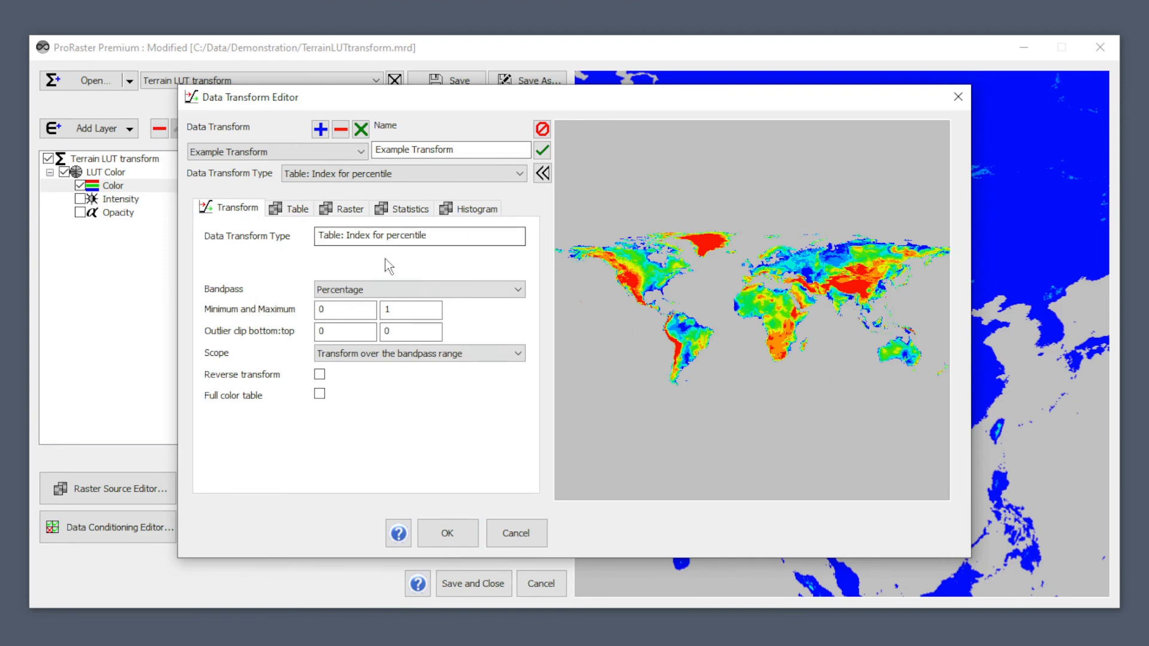
# Step: Try the Table: Match value and Table: Match value range types on the stored transform and compare their tables
pyautogui.click(401, 175)
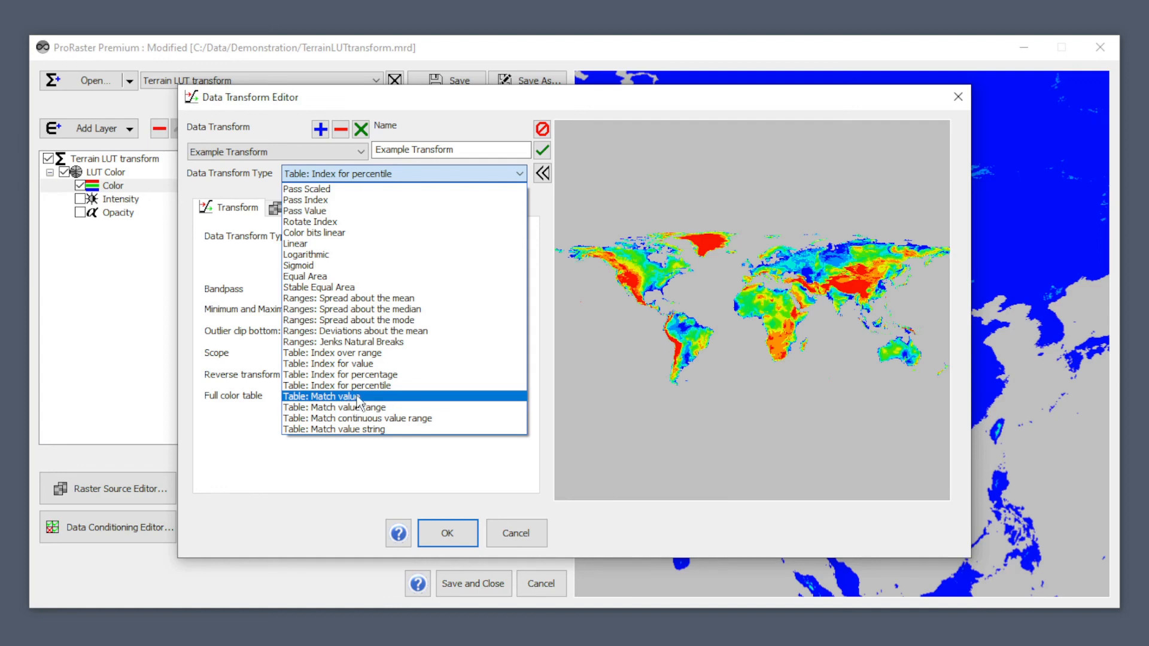
pyautogui.click(349, 395)
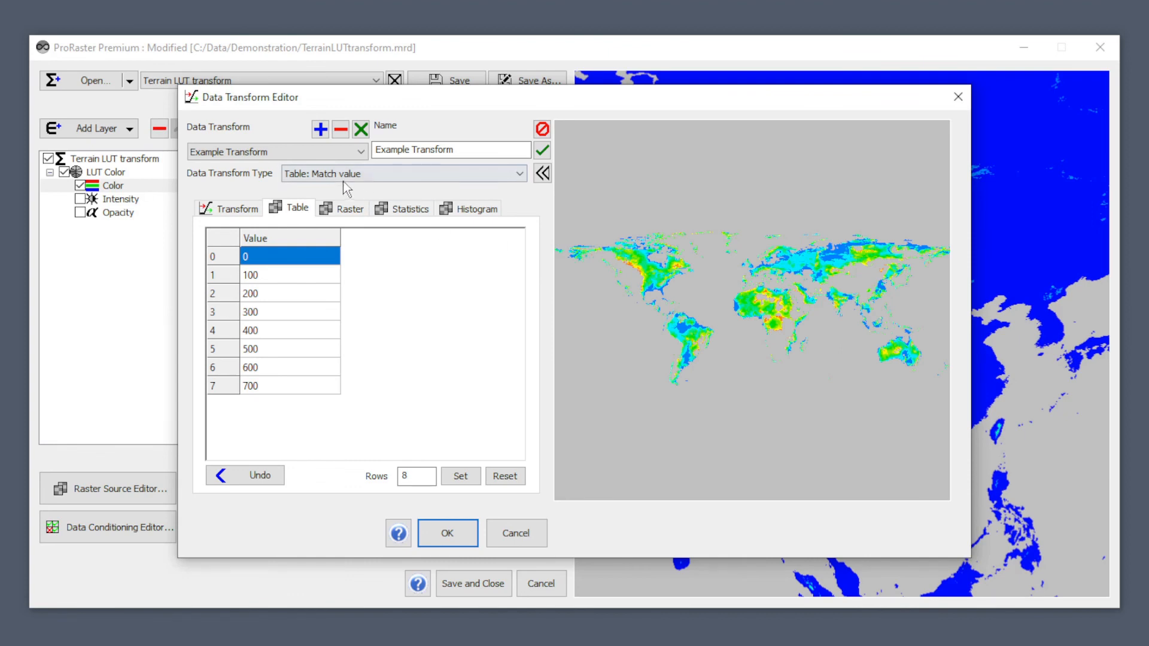
pyautogui.click(361, 175)
pyautogui.click(372, 408)
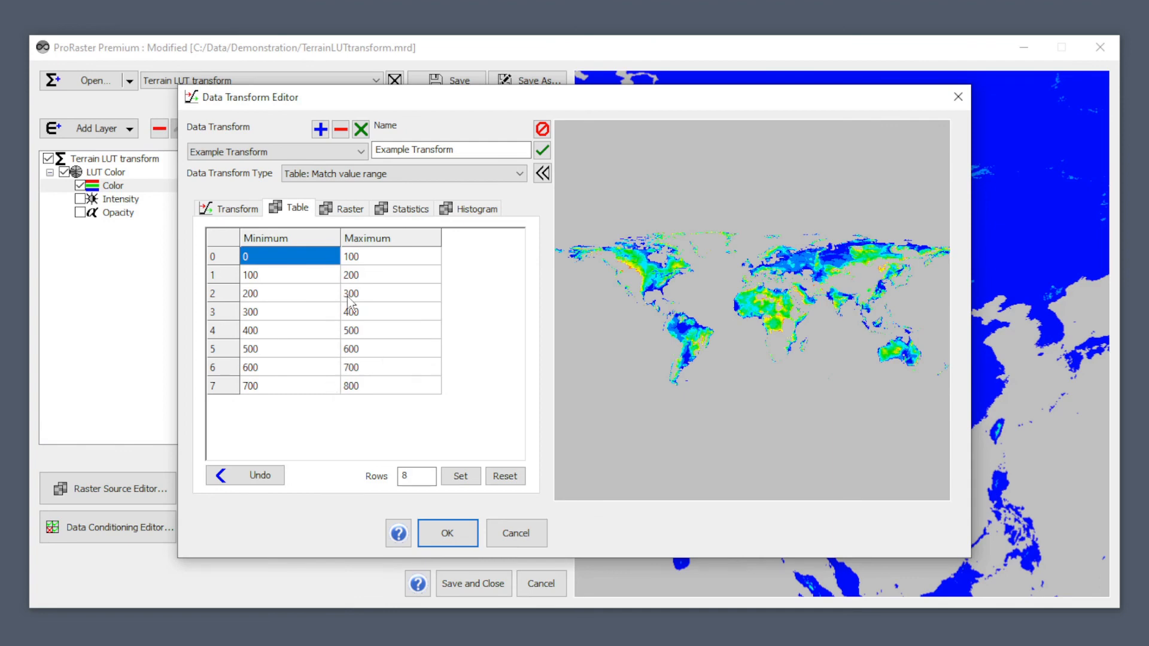
# Step: Try the Table: Match continuous value range and Table: Match value string types, and return to Table: Match value range
pyautogui.click(349, 178)
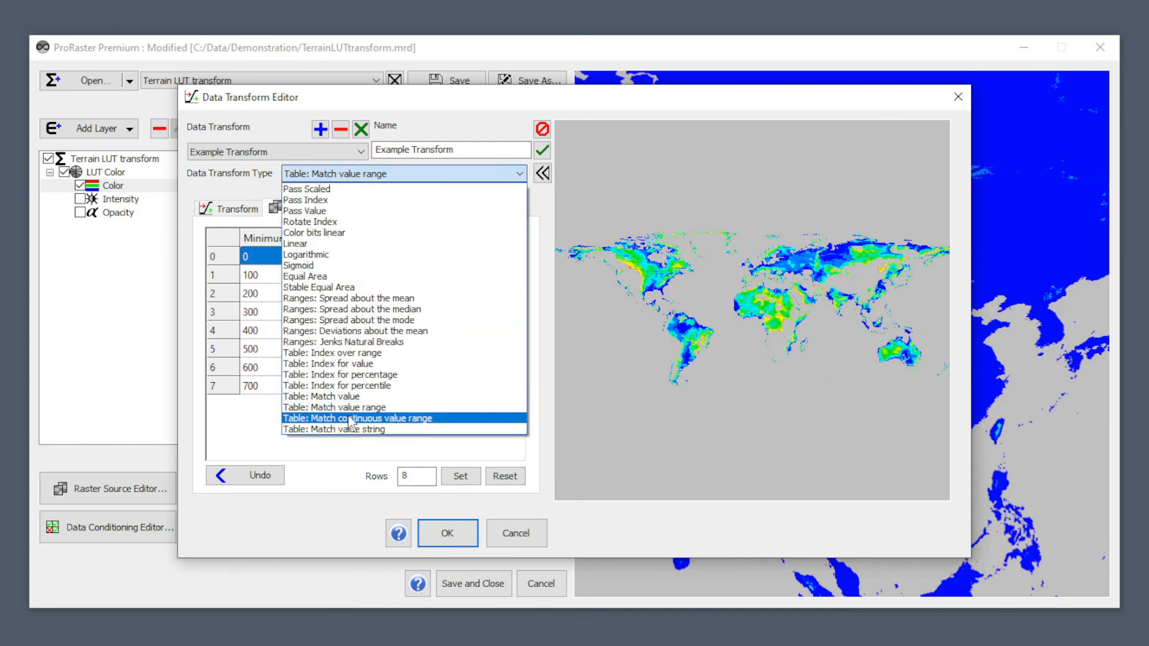
pyautogui.click(350, 421)
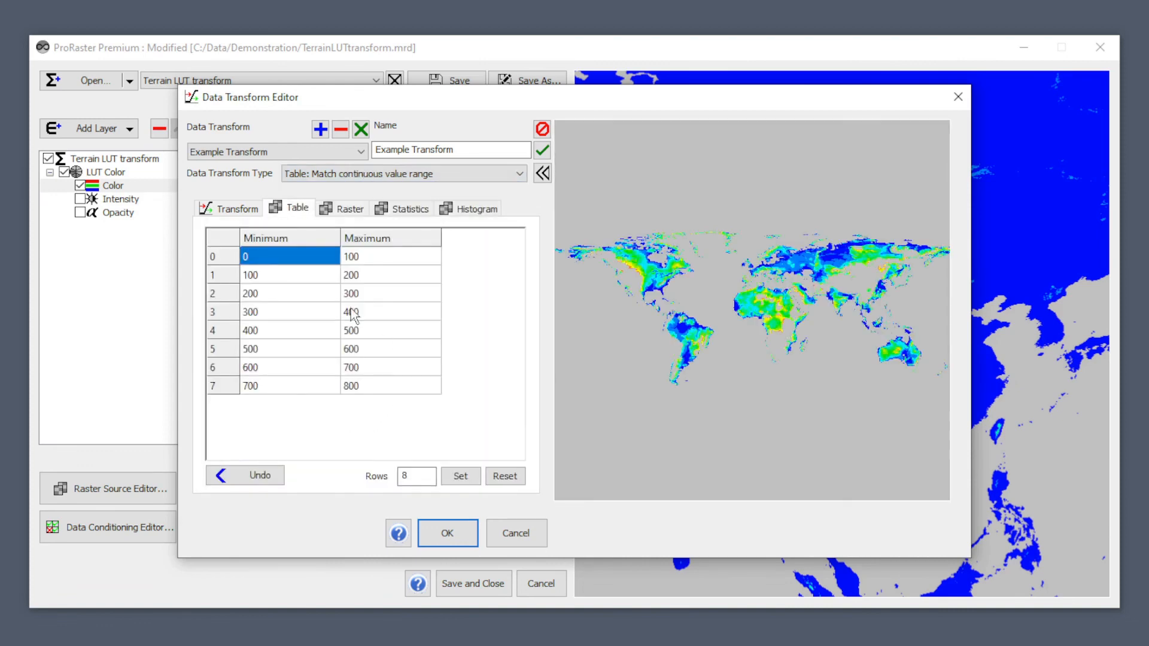
pyautogui.click(354, 176)
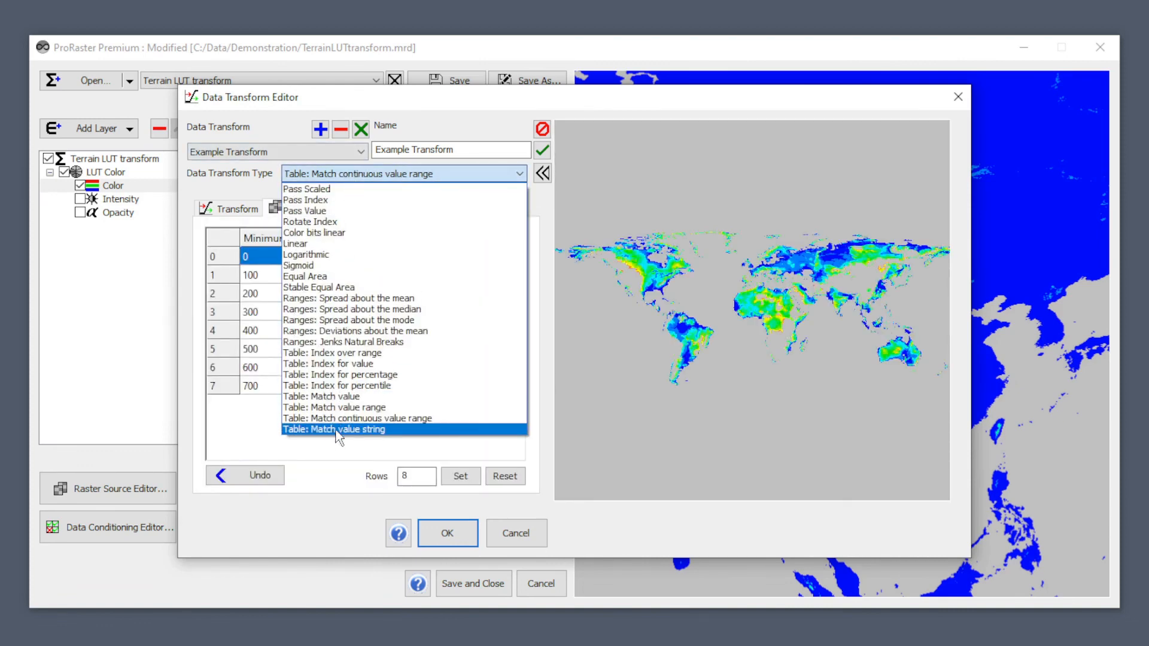
pyautogui.click(338, 431)
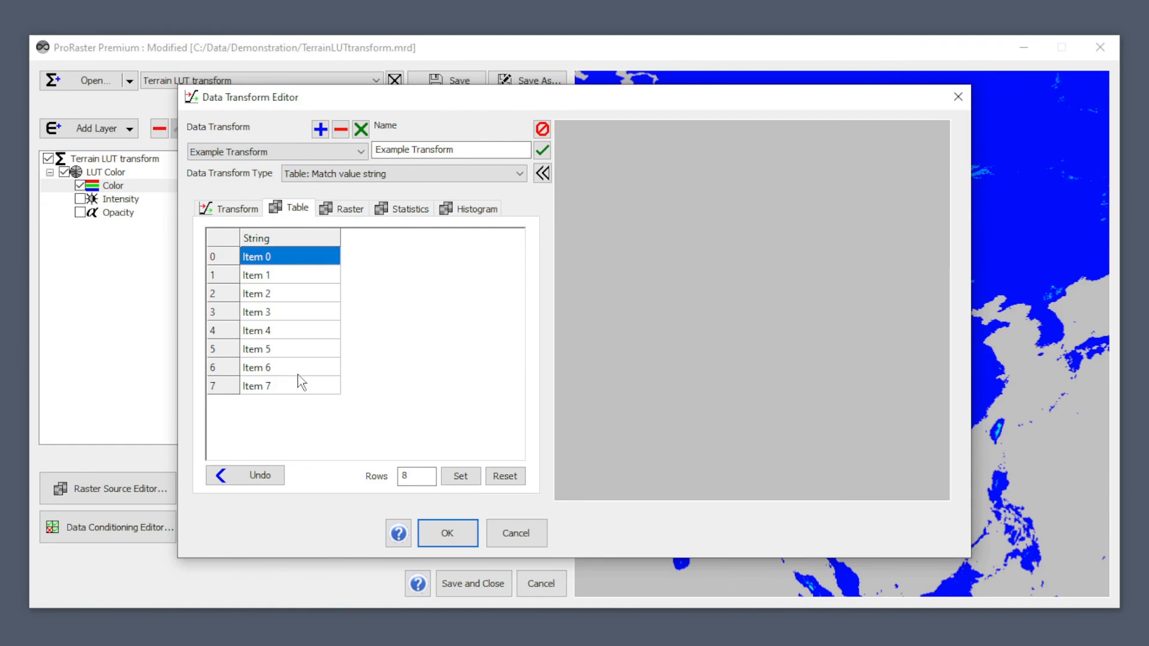
pyautogui.click(335, 175)
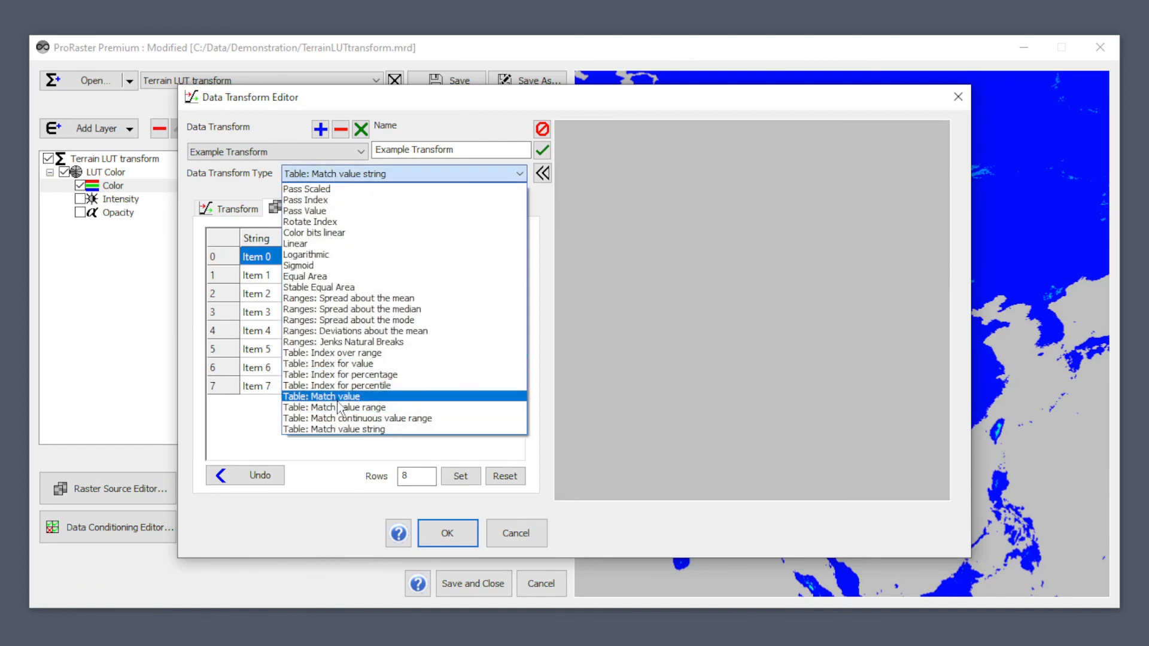
pyautogui.click(338, 407)
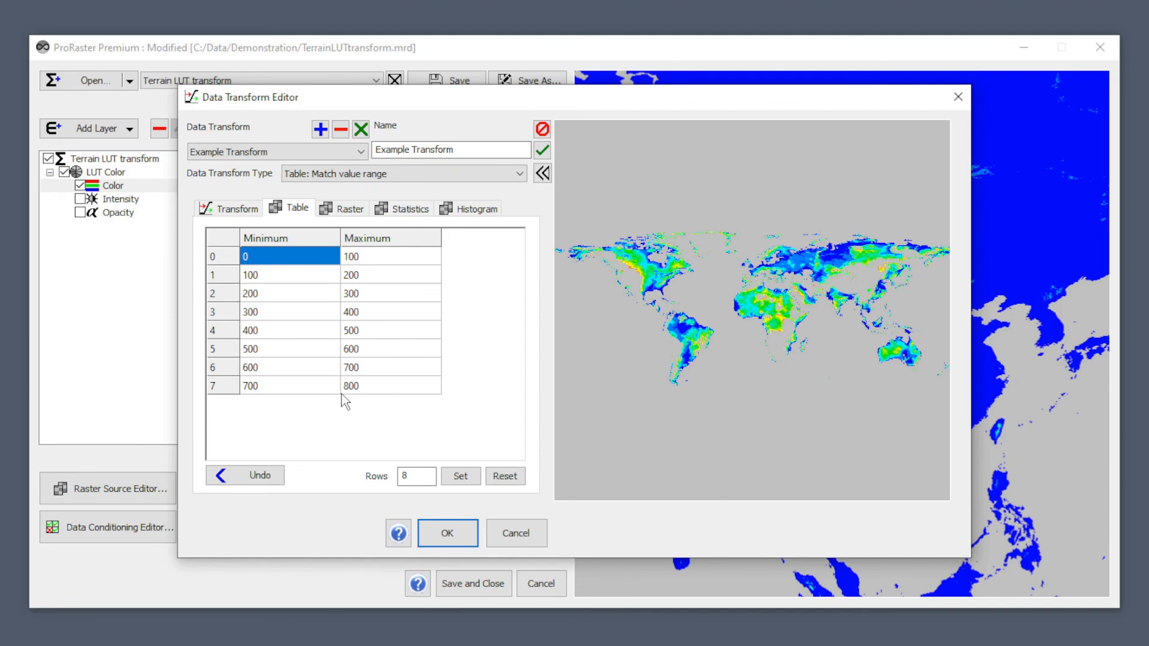
# Step: Change the stored transform's type to Stable Equal Area and accept it
pyautogui.click(349, 175)
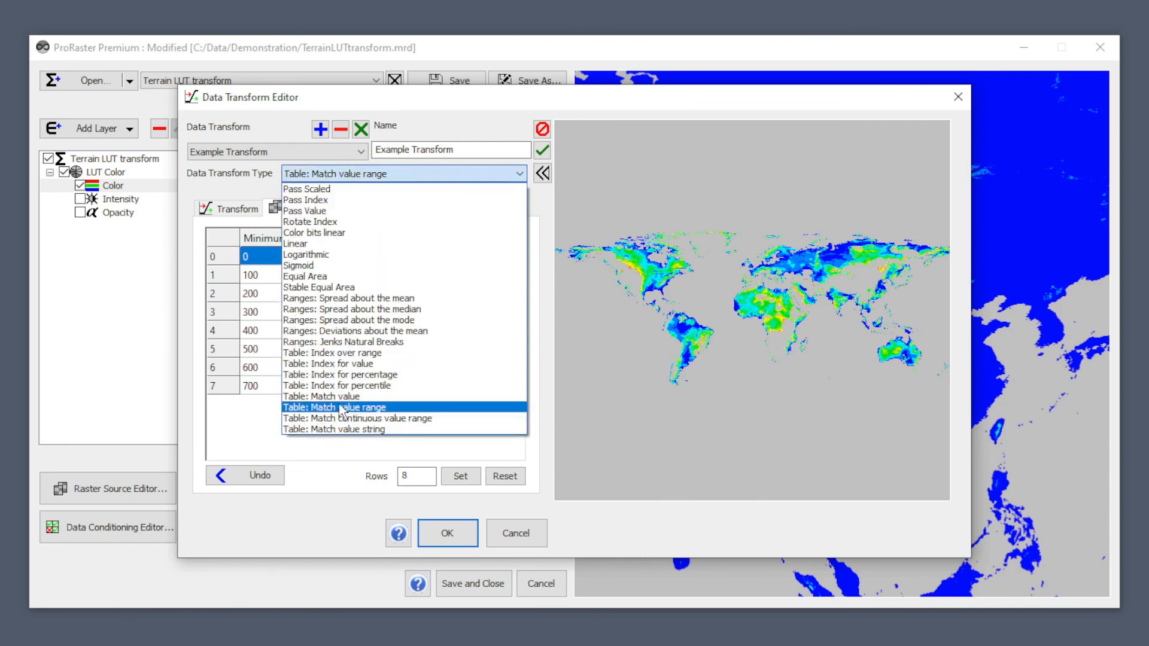
pyautogui.click(333, 288)
pyautogui.click(438, 533)
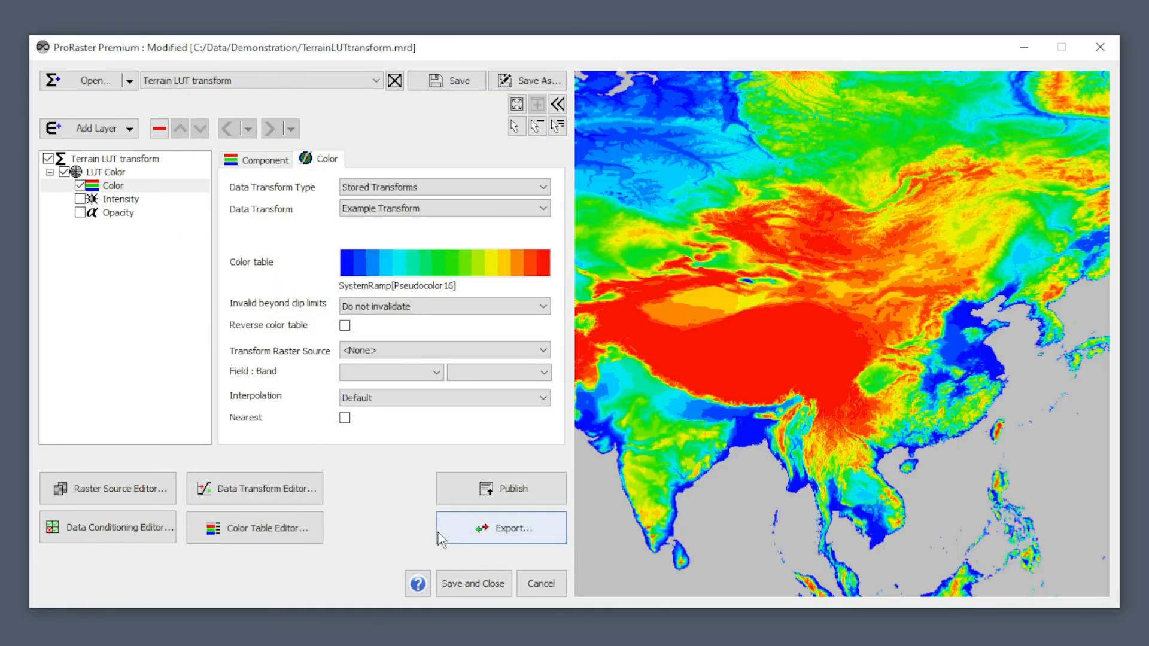